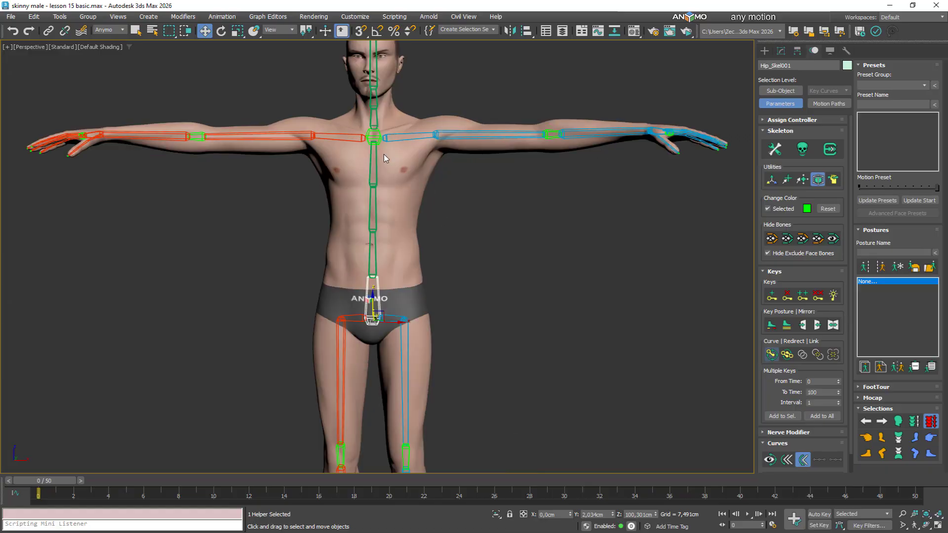
- Try moving the spine tip bone at the top of the chest
click(372, 134)
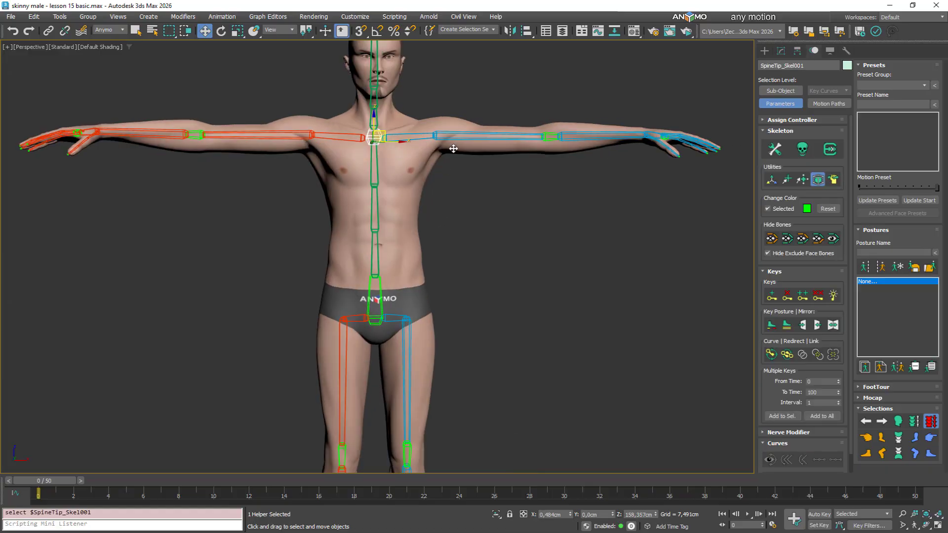
drag(453, 149, 451, 215)
right_click(450, 215)
scroll(410, 254, down, 6)
scroll(403, 269, up, 6)
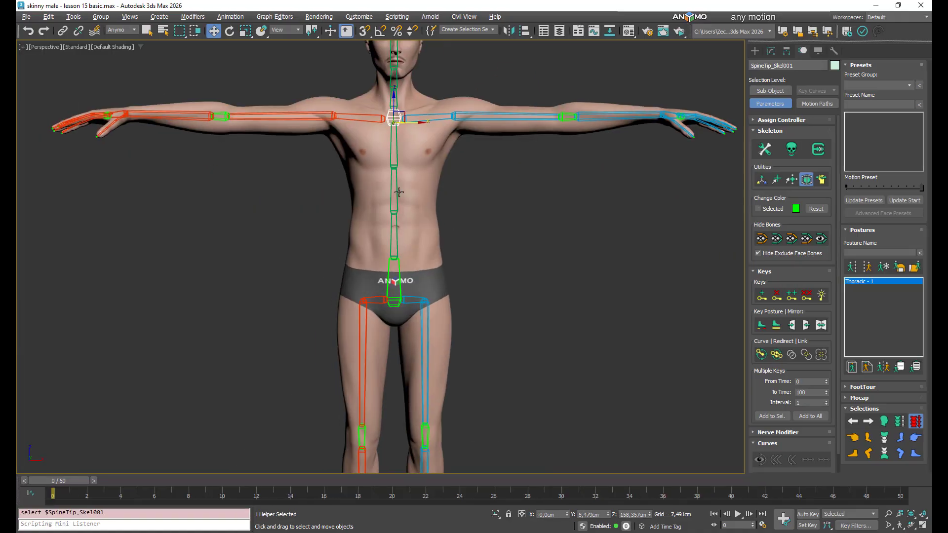
- Try moving the Spine1 bone in the middle of the torso sideways
click(414, 201)
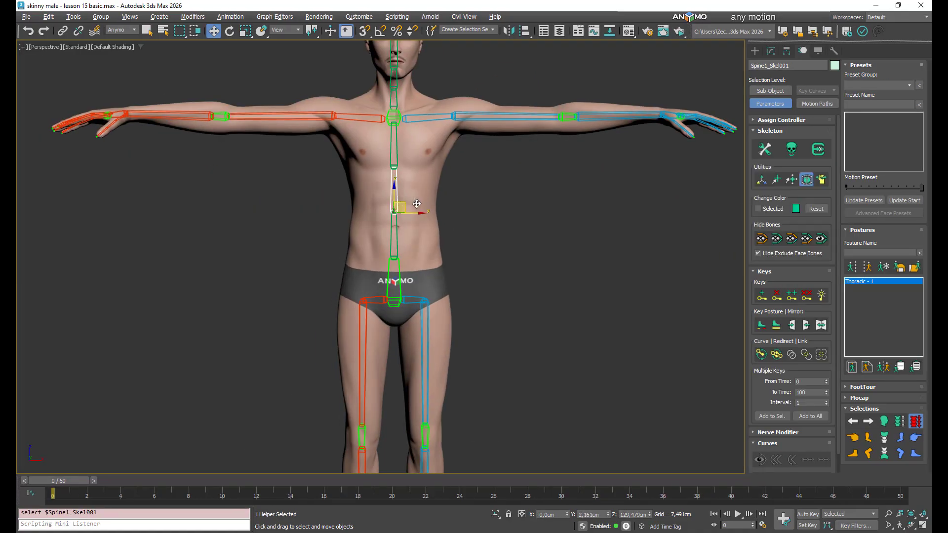
mouse_move(417, 204)
mouse_down()
mouse_move(377, 207)
mouse_move(422, 210)
mouse_move(376, 200)
mouse_move(429, 203)
mouse_up()
right_click(429, 203)
- Try rotating the hip bone about 45.5° around the vertical axis with the Rotate tool
click(399, 281)
right_click(440, 255)
click(459, 272)
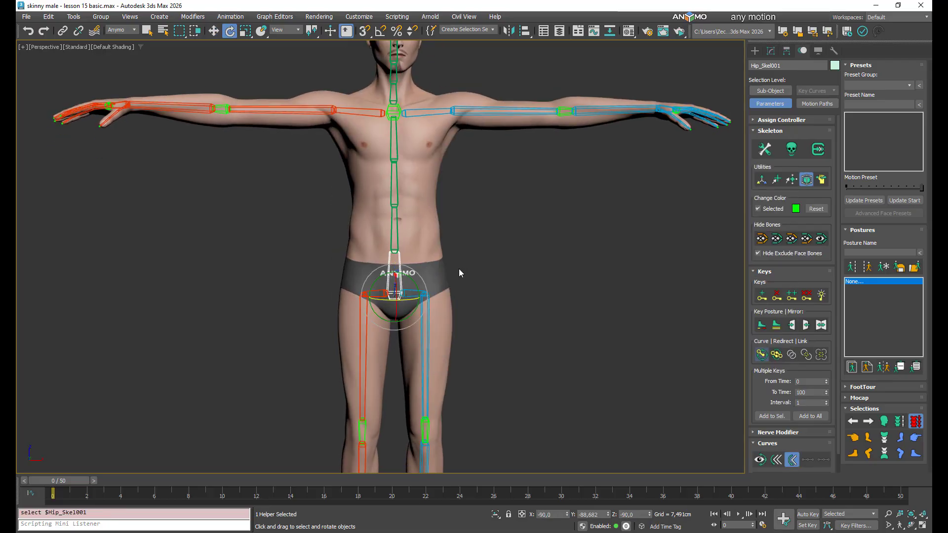
drag(403, 300, 453, 291)
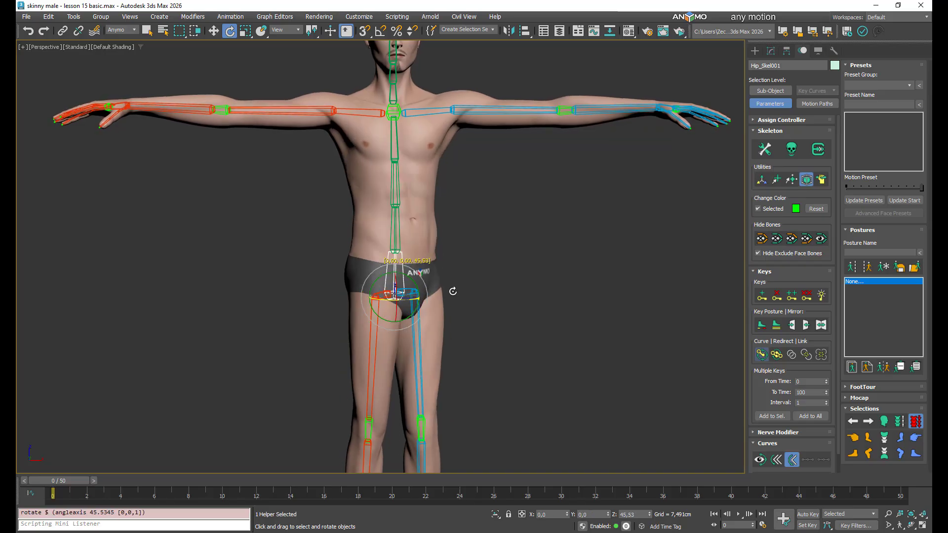
right_click(453, 292)
- Try rotating the spine tip bone at the top of the chest
click(394, 113)
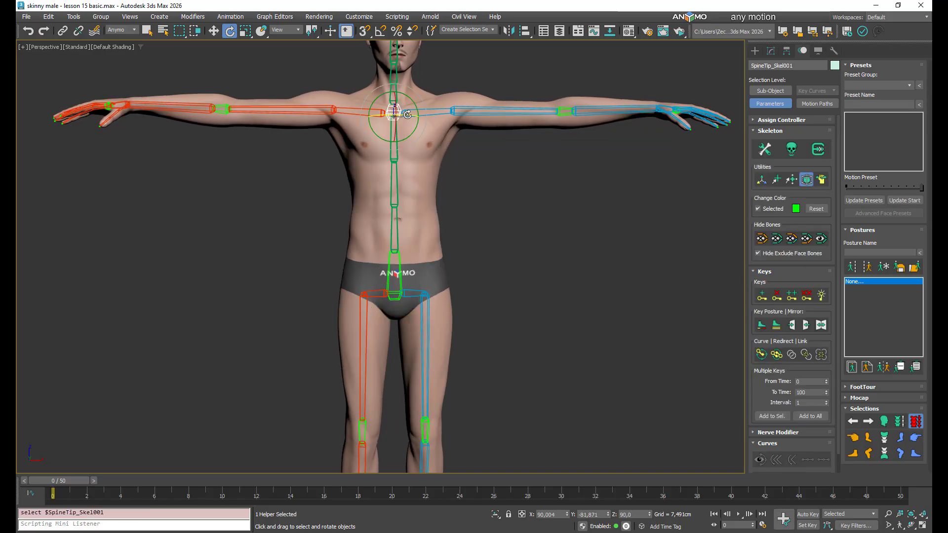
drag(408, 114, 467, 175)
right_click(467, 175)
- Return to the Move tool and try moving the hip bone sideways
right_click(467, 175)
click(480, 181)
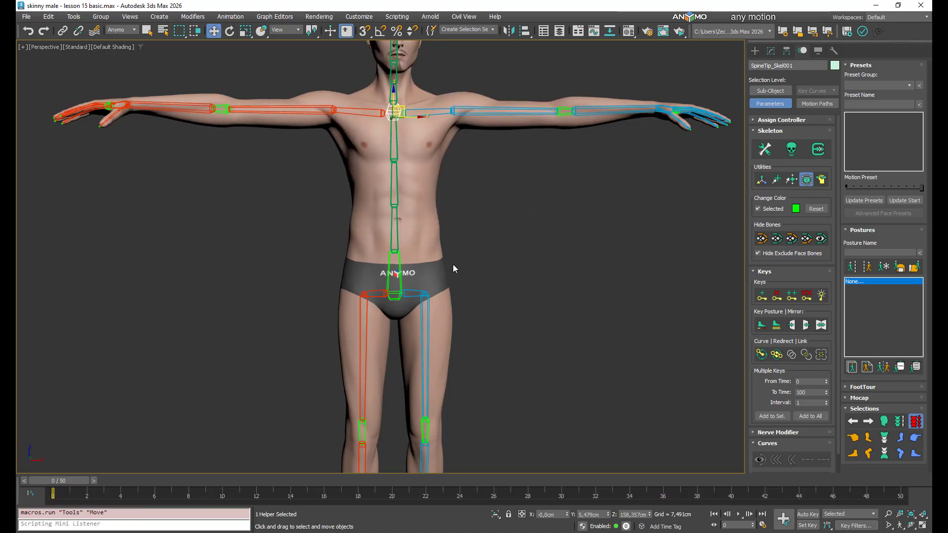
click(400, 270)
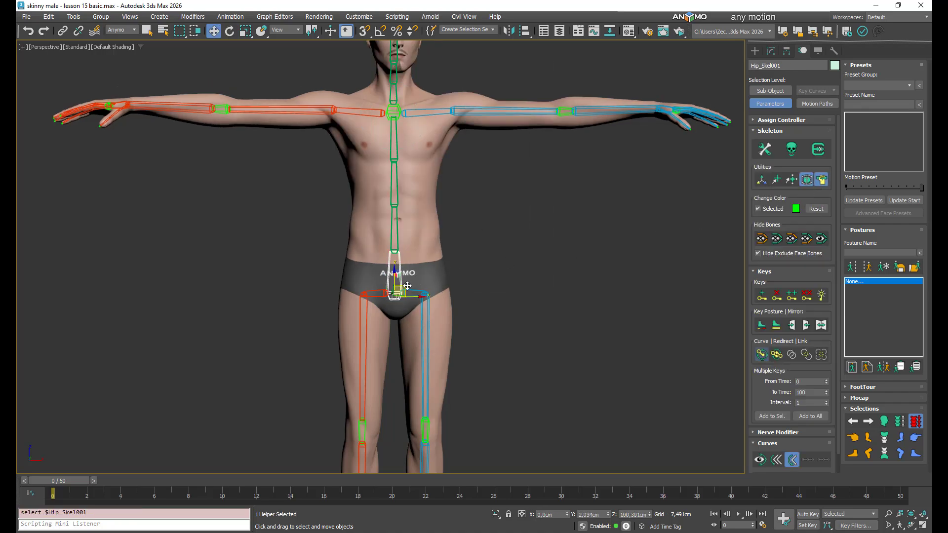
drag(407, 286, 473, 264)
right_click(336, 273)
right_click(473, 264)
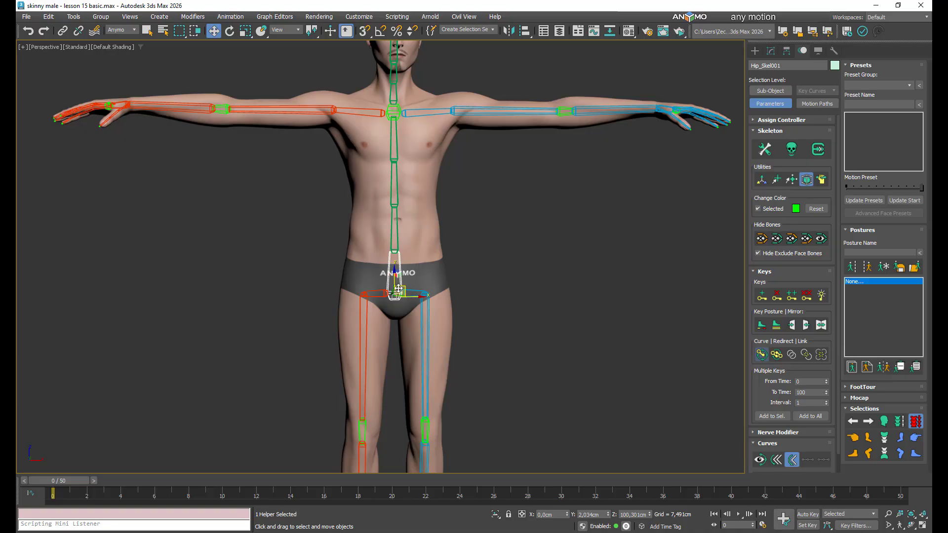
drag(399, 289, 436, 294)
right_click(436, 294)
- Try bending the torso by moving the spine tip about 22.8 cm sideways and 10.4 cm down
drag(399, 112, 489, 122)
right_click(488, 122)
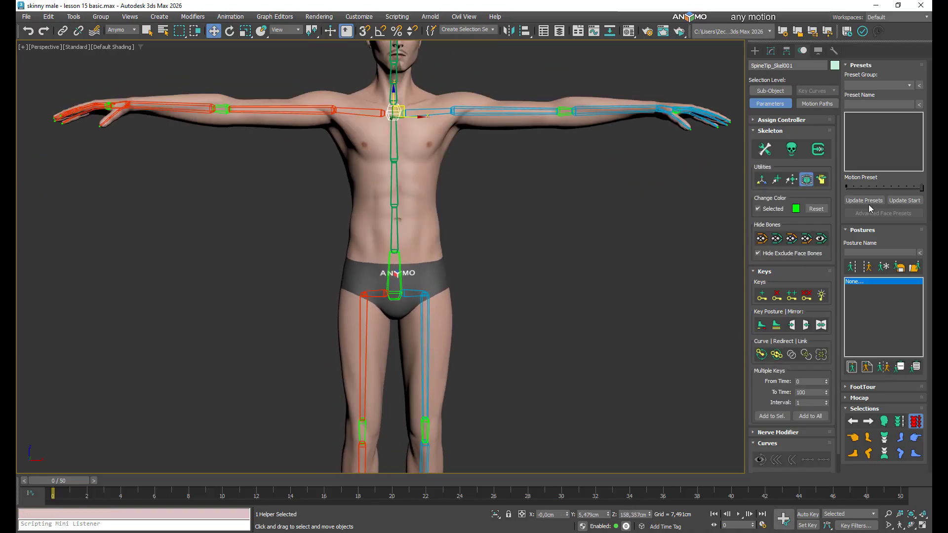
drag(402, 110, 466, 133)
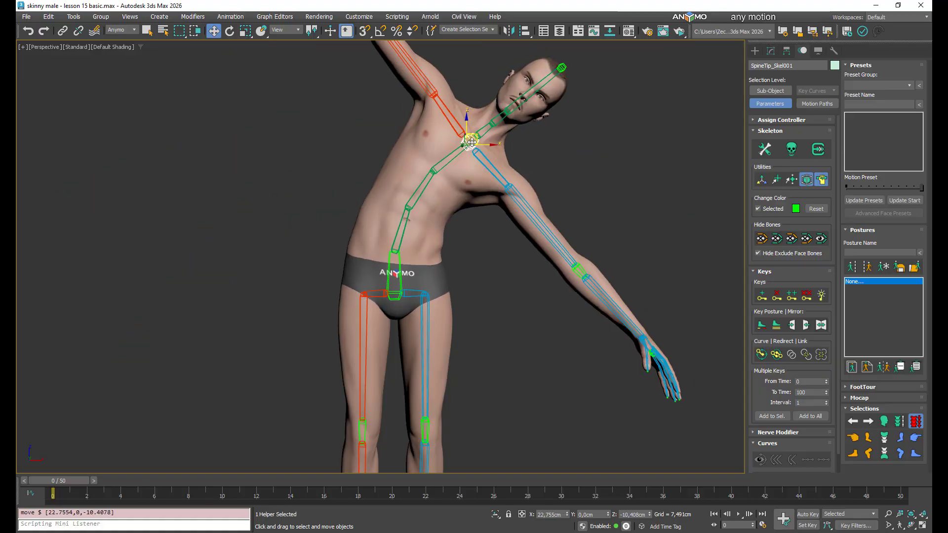
key(ctrl+z)
- Try shifting the hip bone sideways and slightly down toward the character's right side
drag(398, 275, 313, 289)
key(ctrl+z)
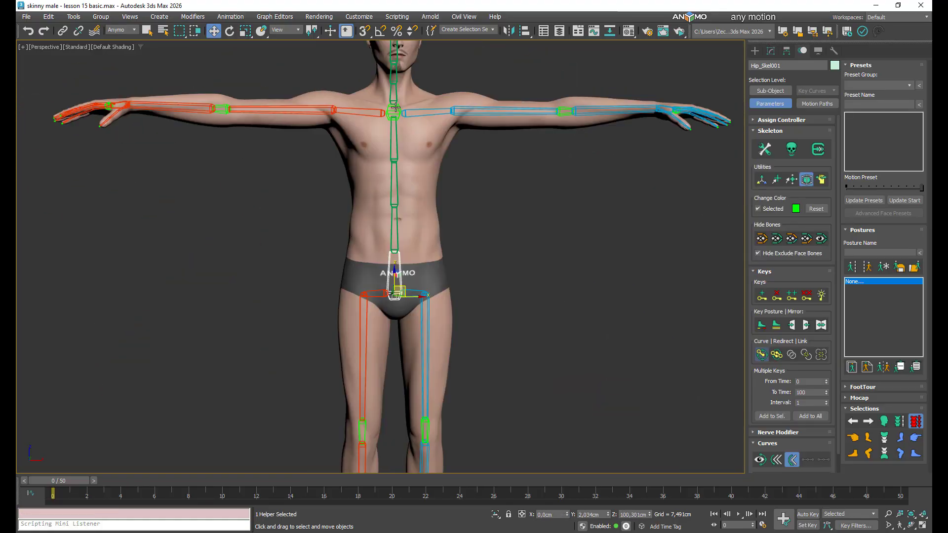
click(395, 107)
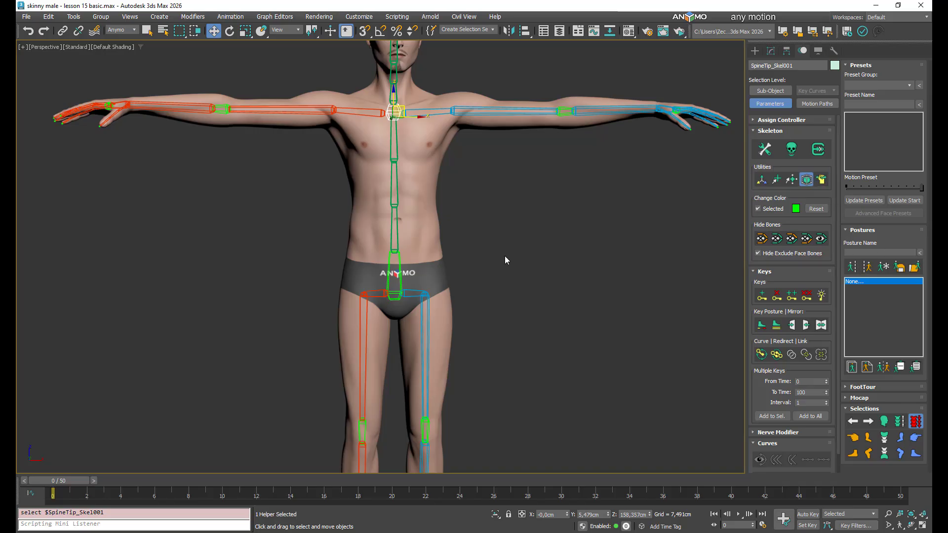
drag(404, 274, 341, 302)
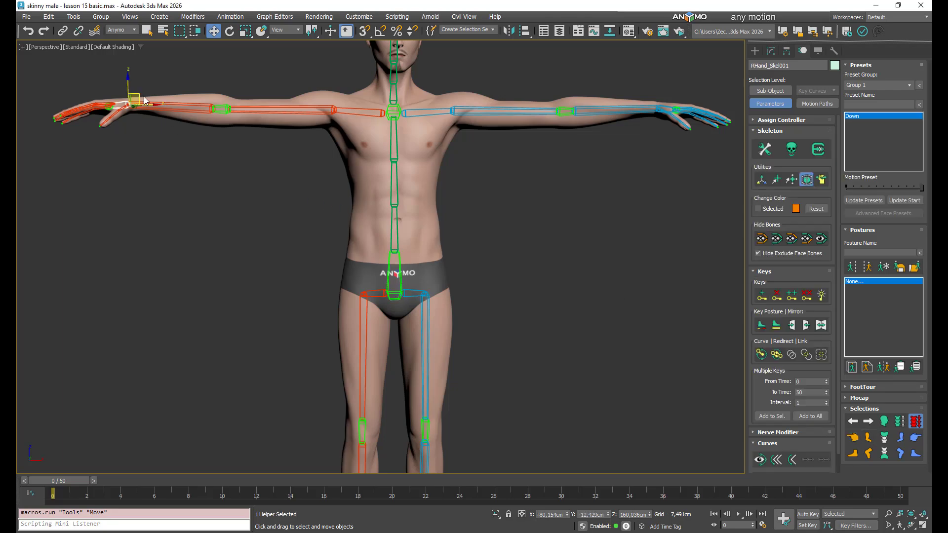
- Lower the right arm beside the body by moving the right hand to about X -28.4, Y 5.7, Z 98.5 cm
drag(142, 103, 313, 267)
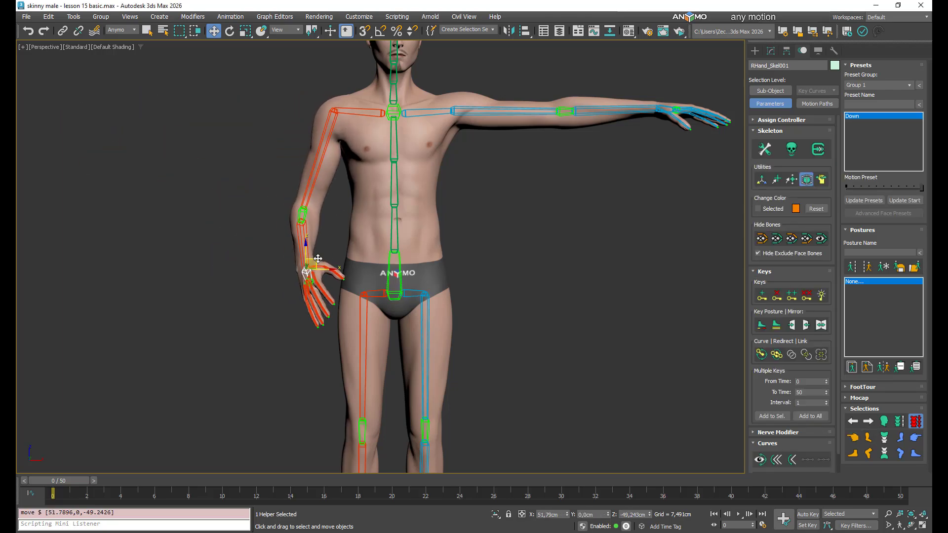
alt+middle_drag(316, 269, 390, 261)
drag(295, 259, 247, 300)
alt+middle_drag(247, 300, 331, 288)
middle_drag(332, 288, 381, 297)
scroll(385, 298, down, 3)
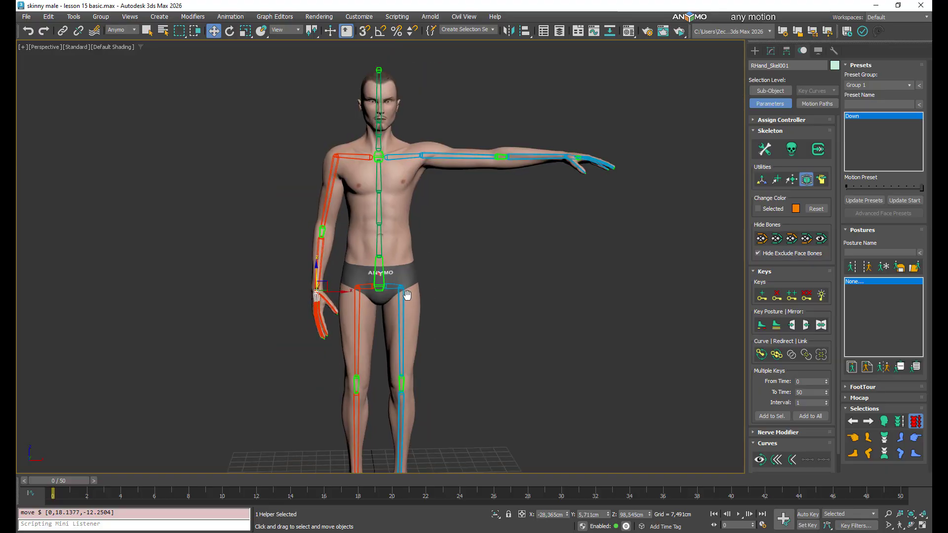
middle_drag(597, 280, 607, 267)
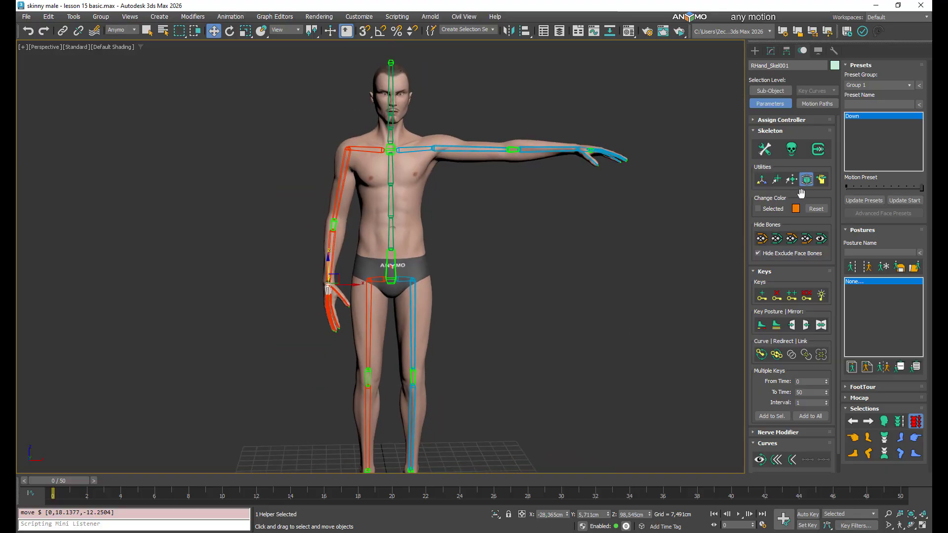
- Try moving the hip bone slightly while the right arm hangs beside the body
click(395, 272)
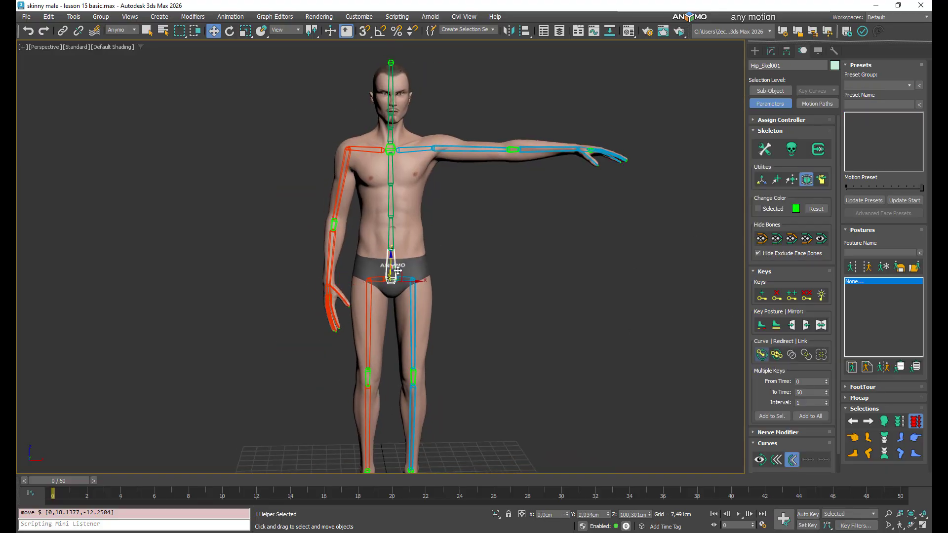
alt+middle_drag(394, 271, 400, 297)
mouse_move(399, 297)
mouse_down()
mouse_move(441, 296)
mouse_move(405, 302)
mouse_up()
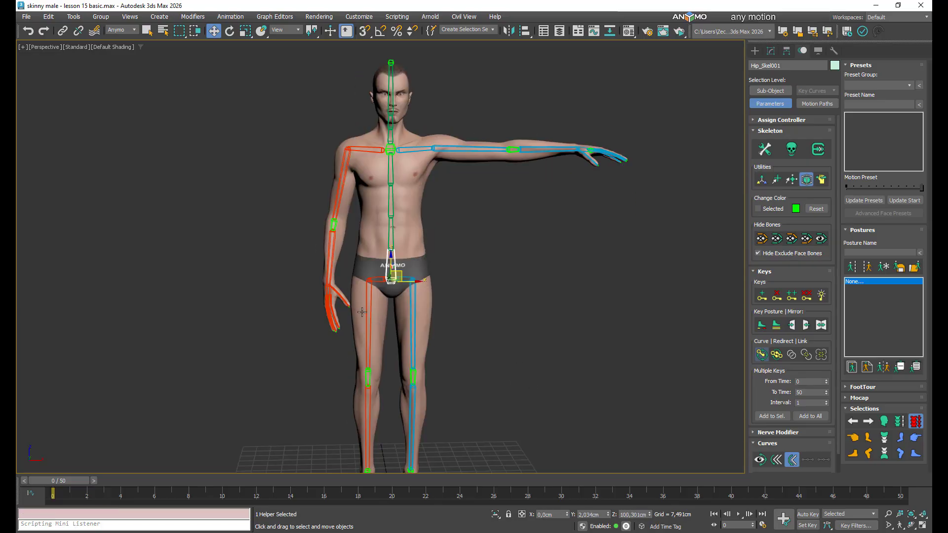
- Select the right hand bone, then try lowering the hip bone
click(327, 291)
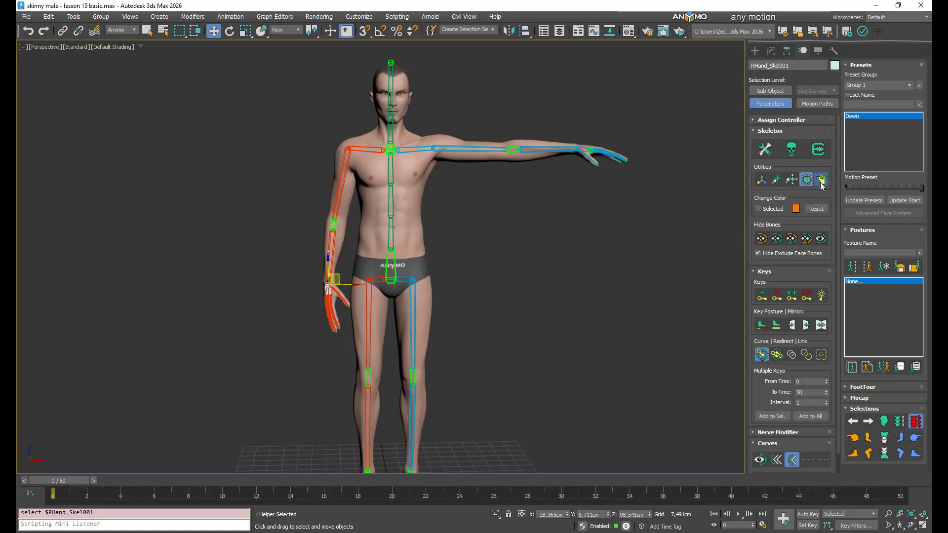
click(400, 269)
drag(400, 270, 418, 319)
right_click(418, 318)
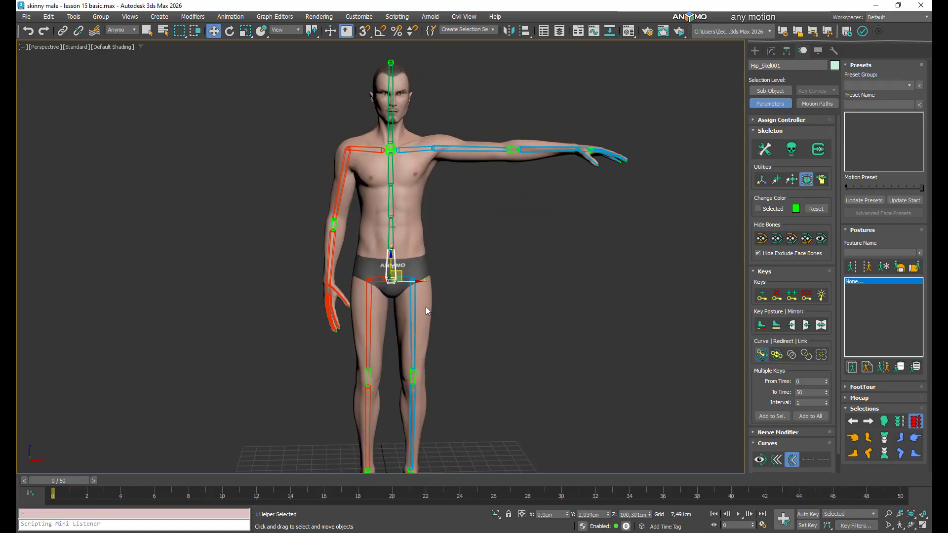
- Select the end bones of the right fingers and thumb and turn on the last Skeleton utility for them
middle_drag(481, 314, 474, 269)
scroll(379, 298, up, 6)
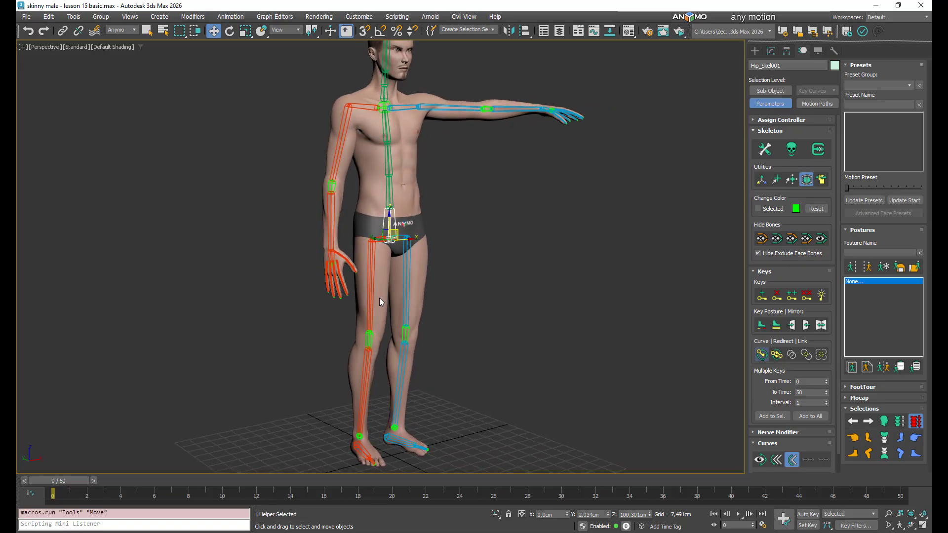
drag(250, 279, 251, 281)
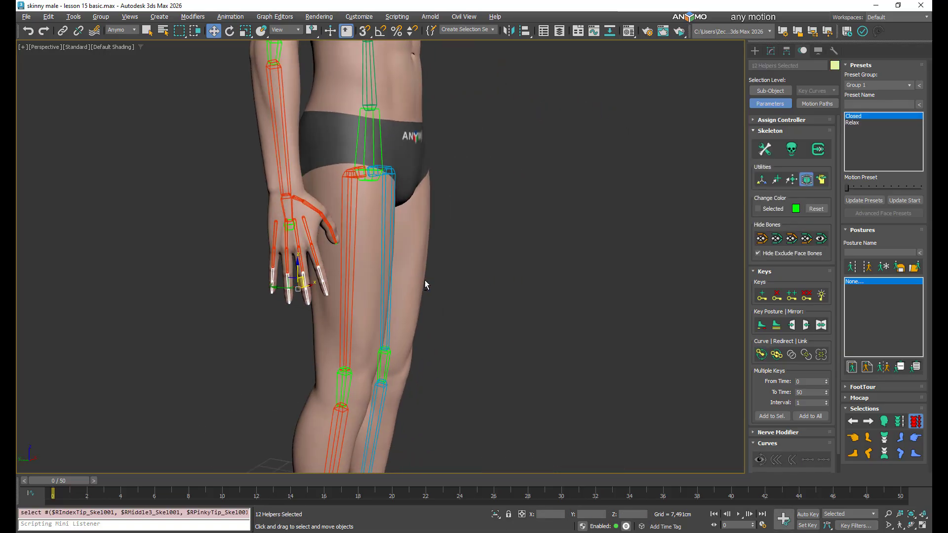
ctrl+drag(345, 238, 346, 238)
middle_drag(345, 238, 424, 277)
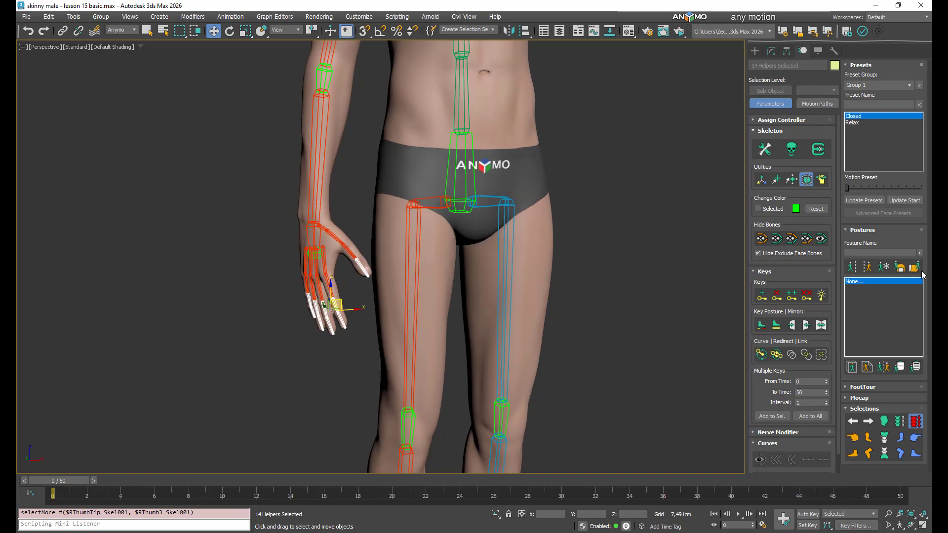
click(823, 181)
scroll(318, 242, up, 3)
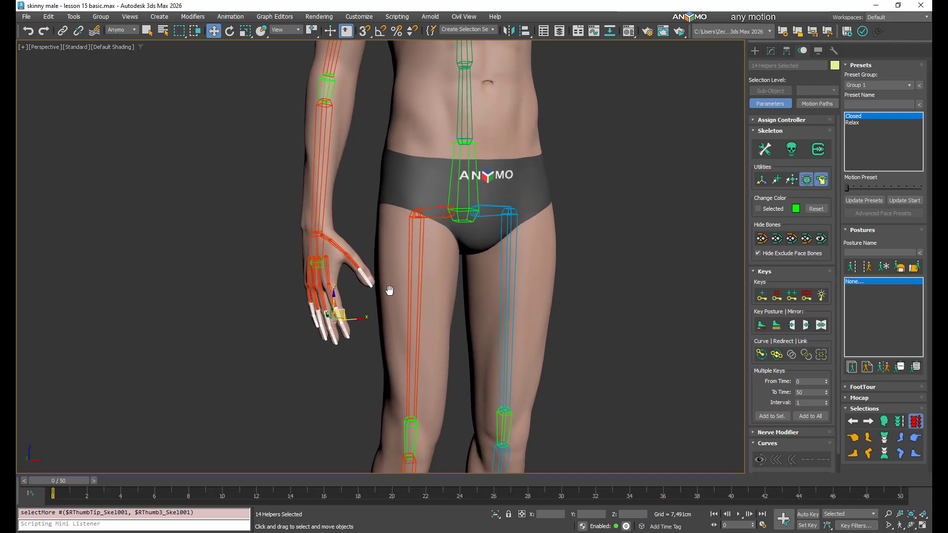
- Adjust the right hand bone slightly to about X -28.8, Y 5.7, Z 97.9 cm
click(318, 242)
alt+middle_drag(318, 242, 316, 215)
click(307, 212)
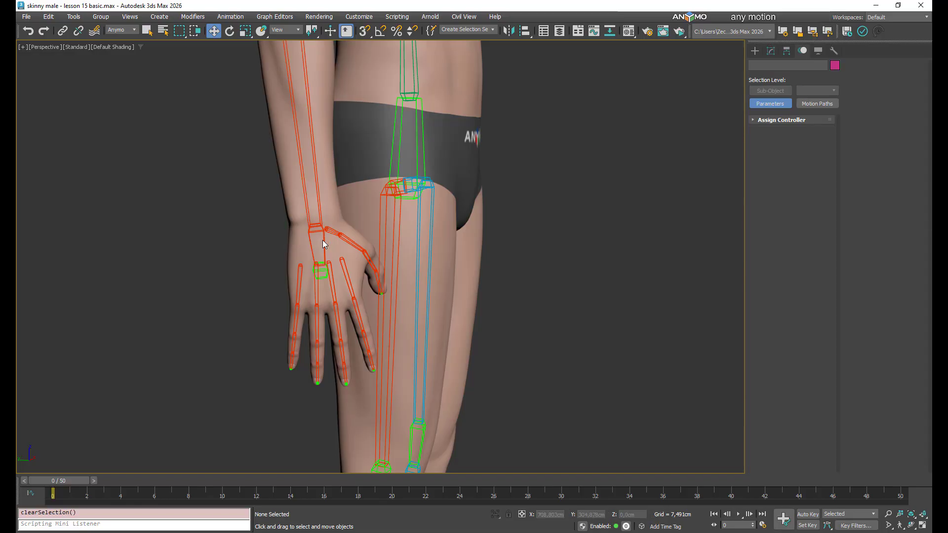
click(309, 217)
mouse_move(308, 218)
mouse_down()
mouse_move(317, 211)
mouse_move(309, 220)
mouse_up()
alt+middle_drag(308, 220, 279, 239)
scroll(329, 217, up, 5)
mouse_move(330, 216)
mouse_down()
mouse_move(324, 228)
mouse_move(318, 220)
mouse_move(334, 226)
mouse_move(316, 226)
mouse_move(323, 213)
mouse_move(330, 233)
mouse_up()
scroll(399, 280, down, 8)
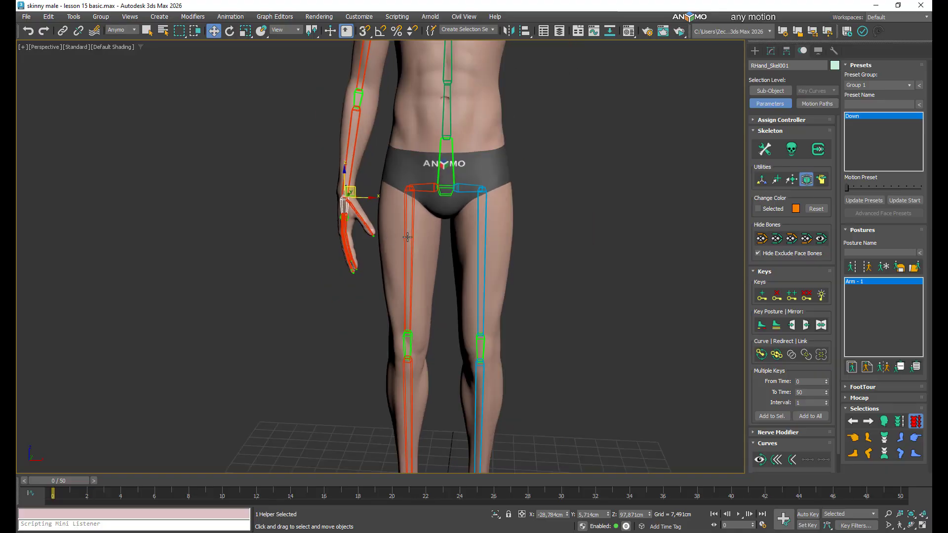
- Select the end bones of the right fingers and thumb again, then select only the right hand bone
drag(301, 292, 300, 290)
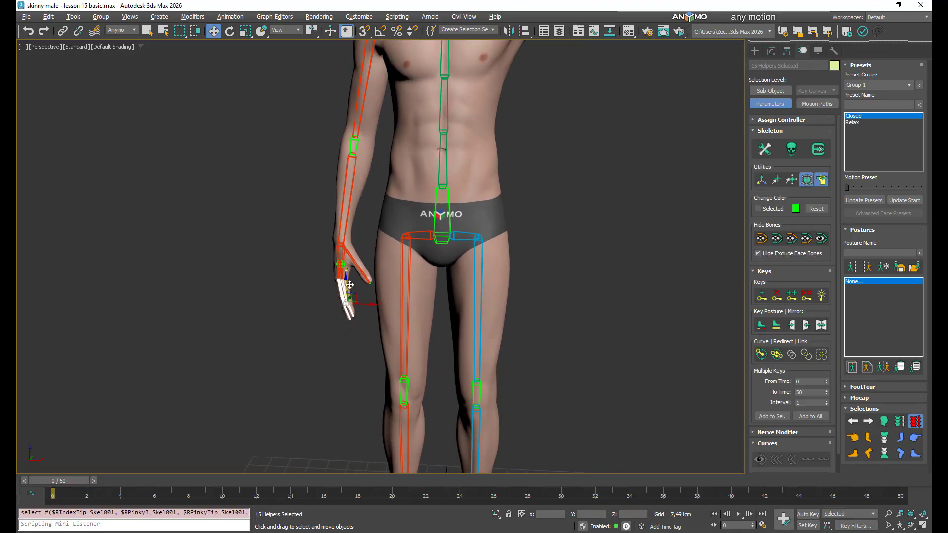
ctrl+drag(367, 287, 389, 286)
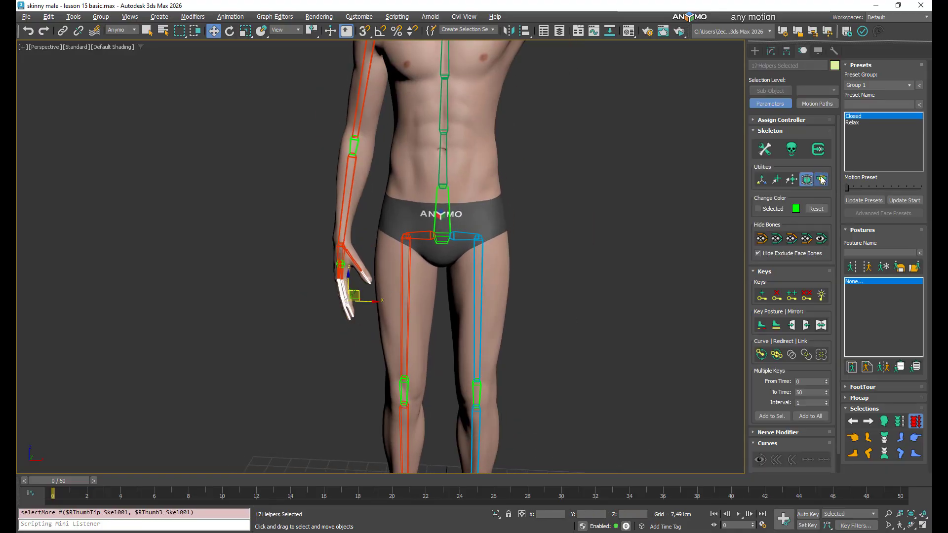
click(339, 244)
- Turn off the last Skeleton utility for the right foot bone, then try lowering the hip bone
middle_drag(486, 278, 487, 169)
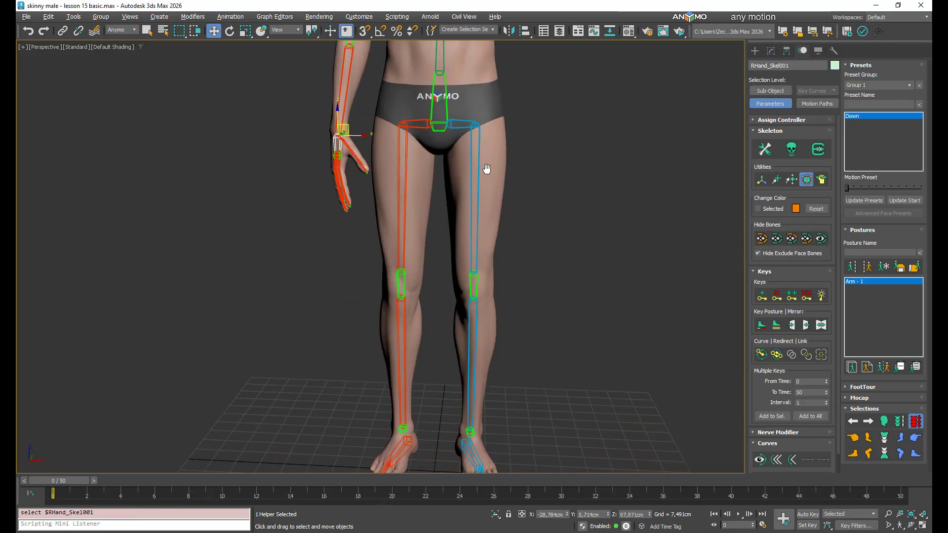
middle_drag(479, 338, 495, 277)
click(424, 387)
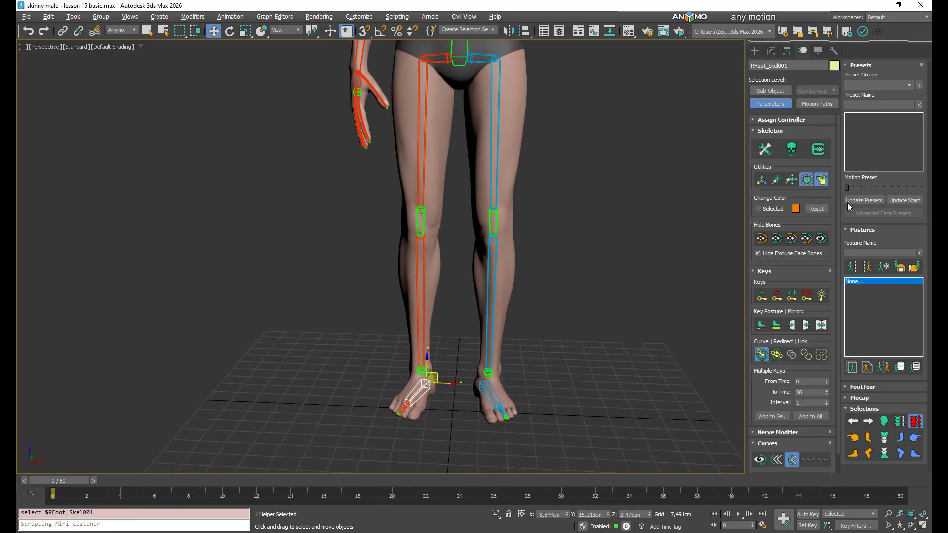
scroll(635, 232, down, 5)
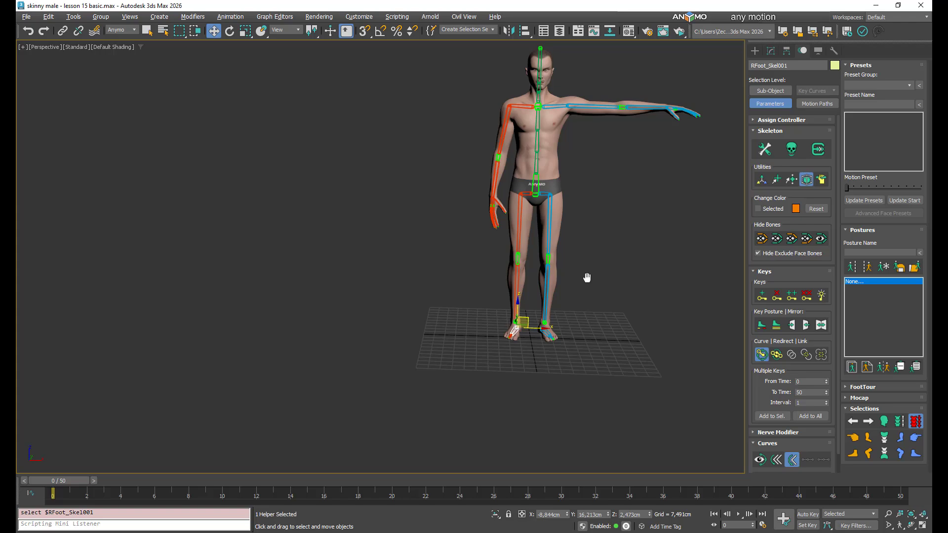
click(539, 190)
drag(546, 190, 543, 249)
key(ctrl+z)
- Select the right foot bone again, then try a small movement of the hip bone
click(516, 338)
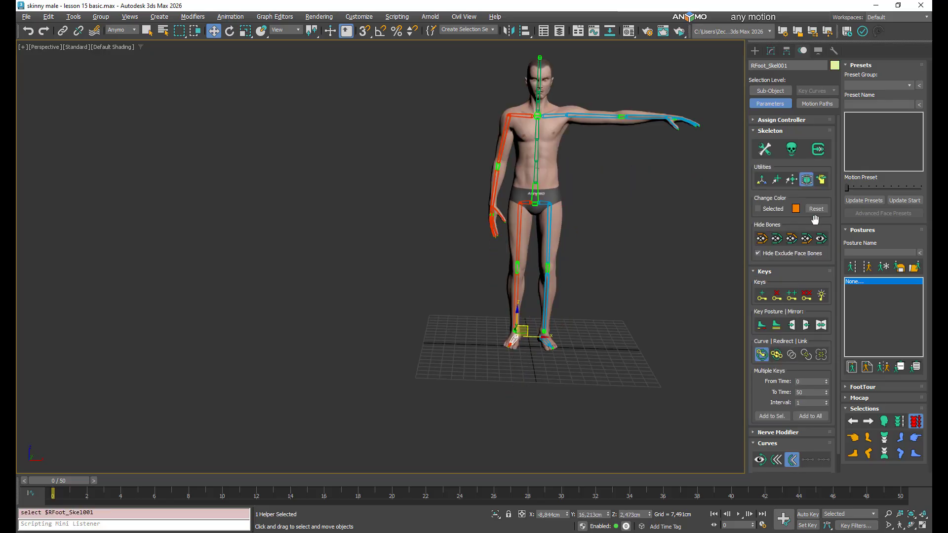
mouse_move(542, 194)
mouse_down()
mouse_move(552, 200)
mouse_move(543, 195)
mouse_move(558, 187)
mouse_move(539, 197)
mouse_up()
key(ctrl+z)
- Raise and bend the right leg by moving its lower leg bone to about X -13.7, Y -40.6, Z 84.7 cm
middle_drag(564, 235, 560, 287)
scroll(509, 399, up, 3)
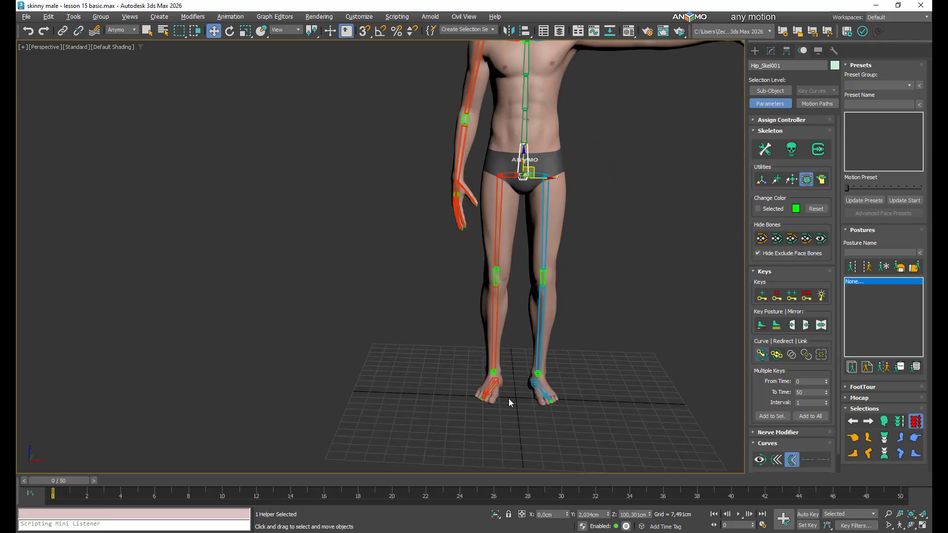
click(494, 344)
alt+middle_drag(494, 344, 561, 319)
drag(493, 272, 597, 211)
alt+middle_drag(597, 210, 531, 236)
scroll(529, 236, up, 3)
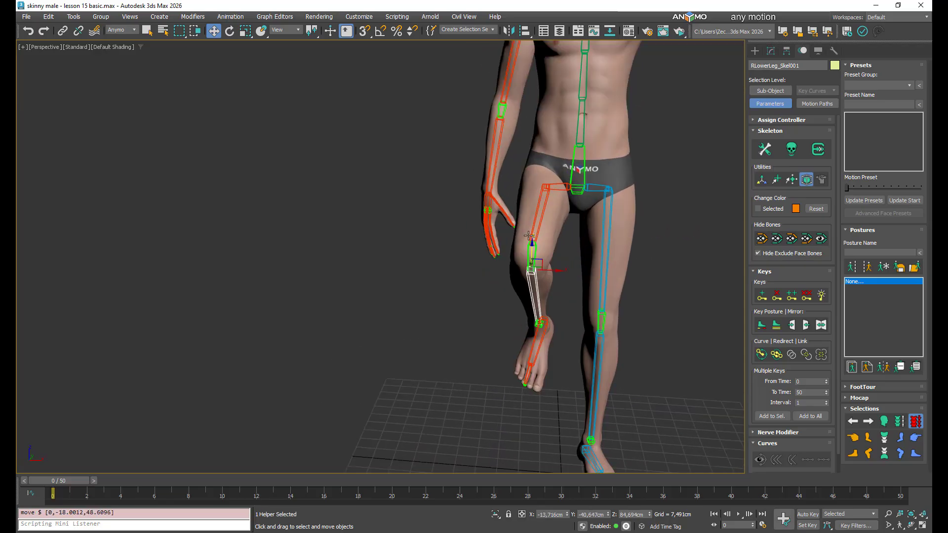
- Fully apply the Relax preset to the fingers from the right index bone, then select the right upper arm bone
click(489, 232)
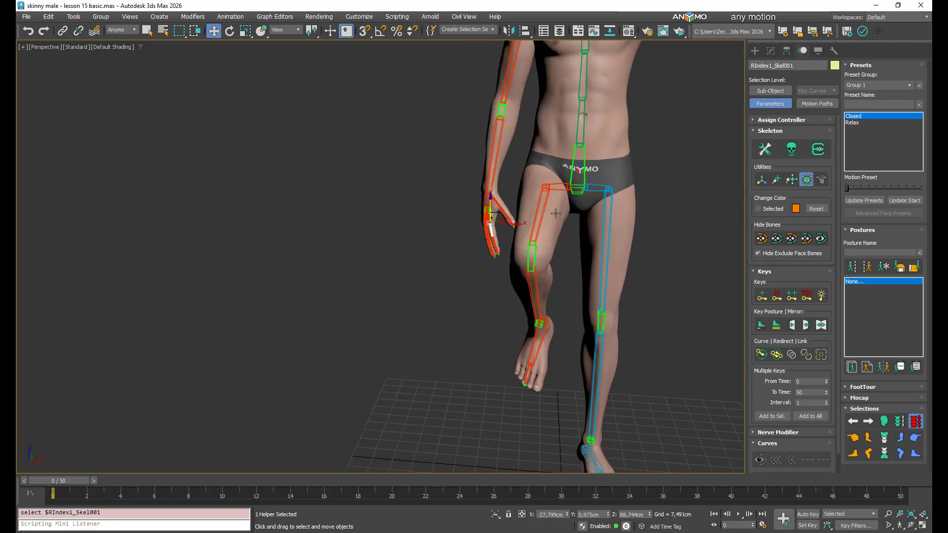
click(853, 123)
drag(914, 193, 925, 194)
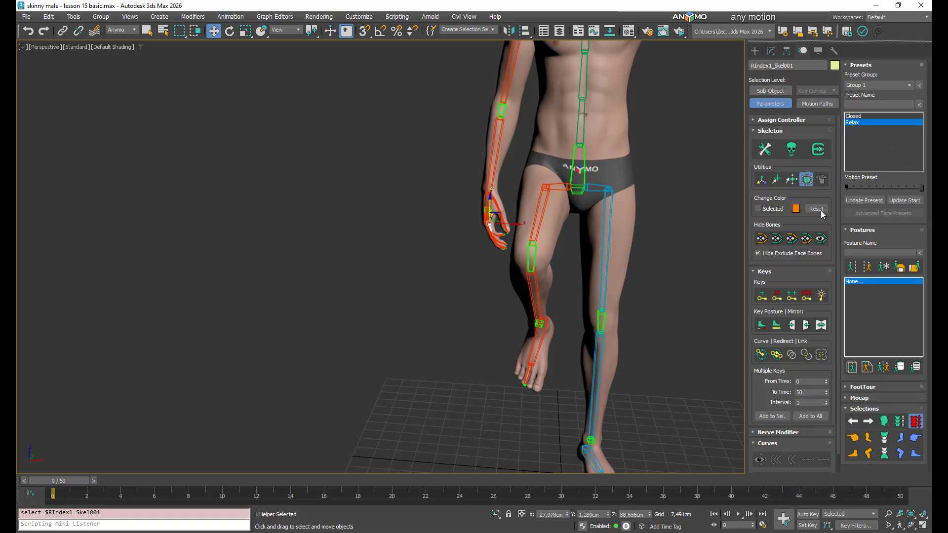
middle_drag(551, 253, 463, 279)
scroll(465, 267, down, 3)
click(433, 169)
middle_drag(504, 223, 548, 247)
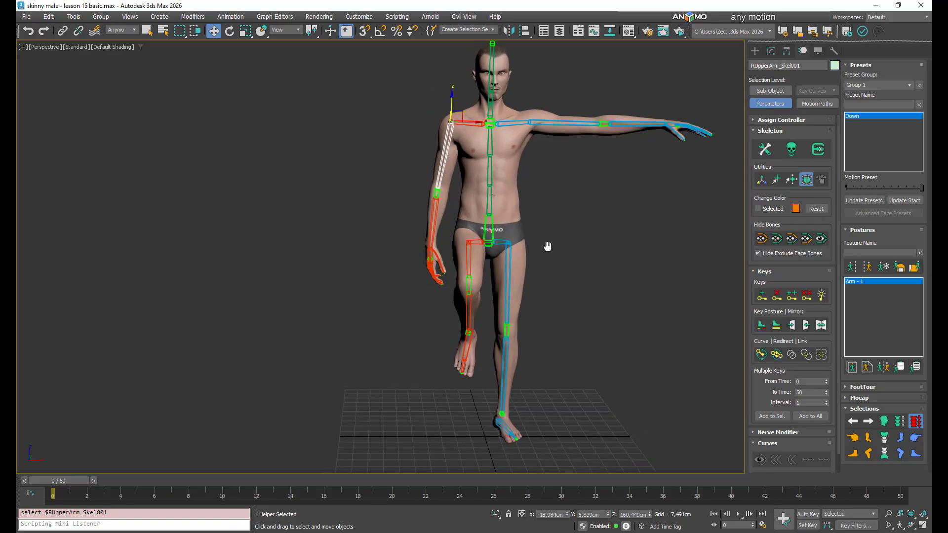
- Try mirroring the whole right-side posture onto the left arm and leg, then undo it
click(797, 329)
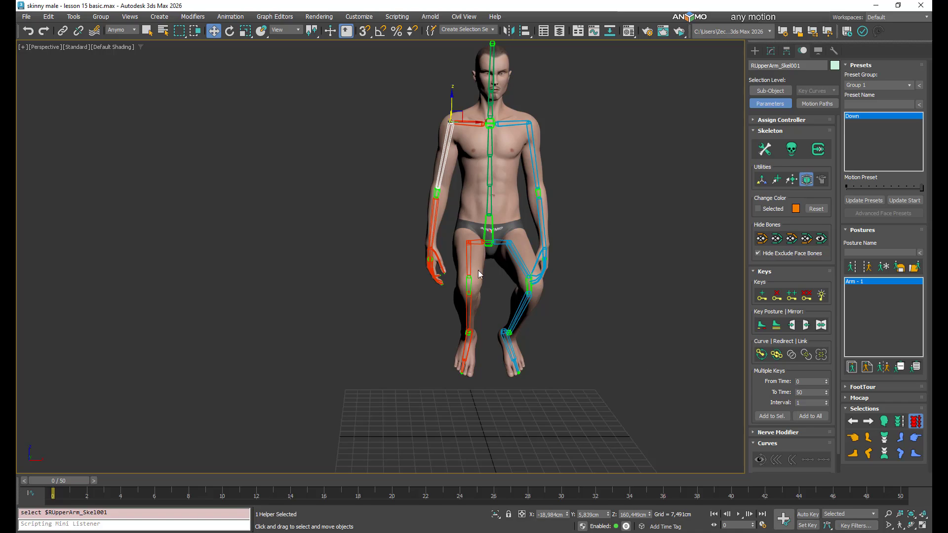
click(50, 17)
click(61, 31)
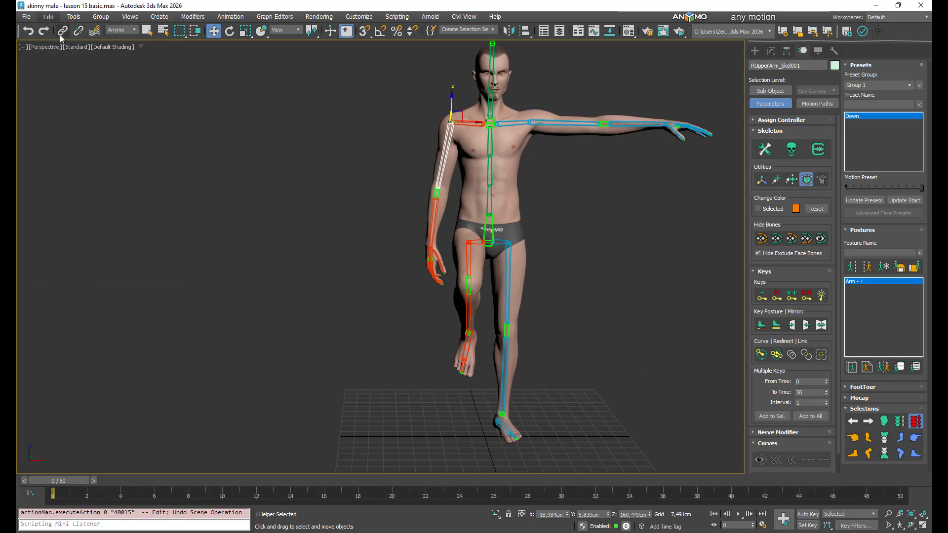
- Mirror only the right arm's posture onto the left arm, leaving the legs out
click(819, 329)
alt+middle_drag(523, 224, 518, 223)
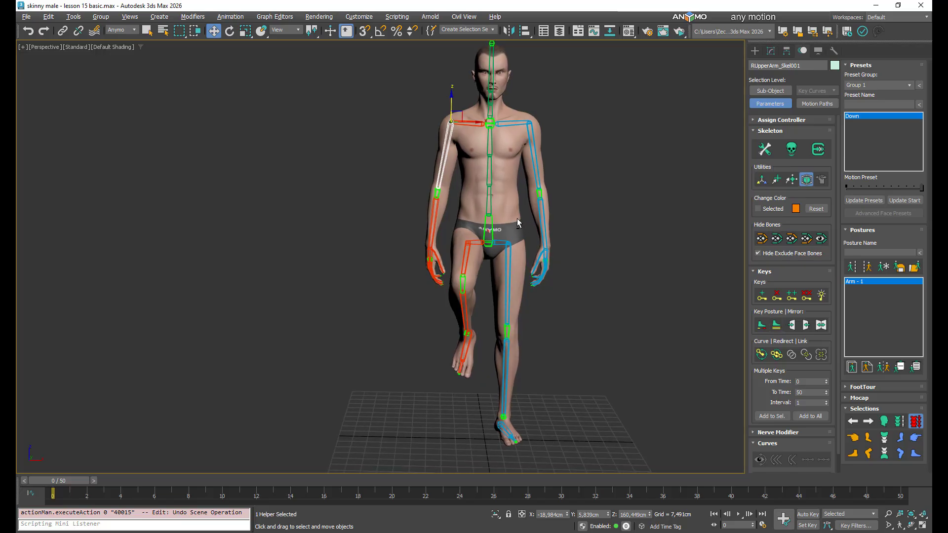
middle_drag(640, 251, 586, 256)
alt+middle_drag(519, 241, 515, 235)
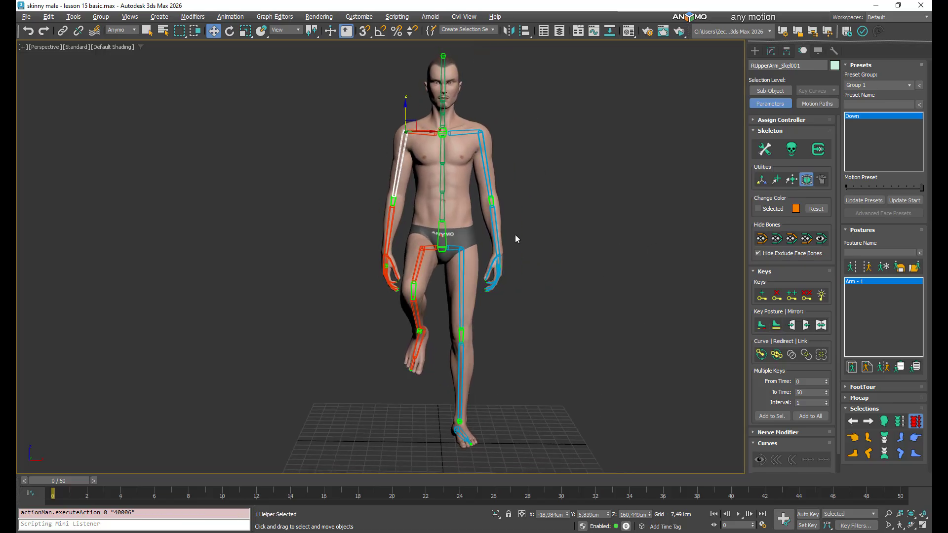
- Save the full-body posture from the hip bone, go to frame 10 and apply the saved posture there
click(449, 242)
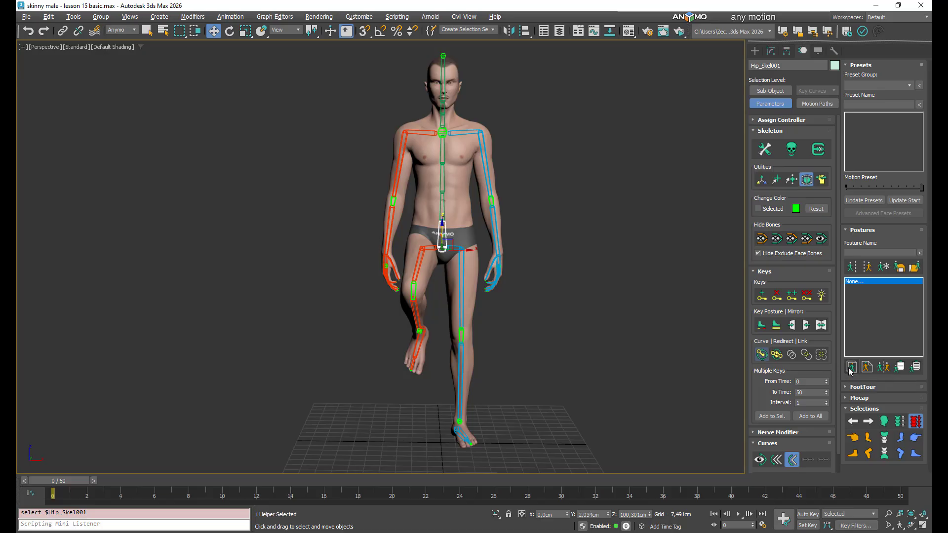
drag(64, 481, 236, 476)
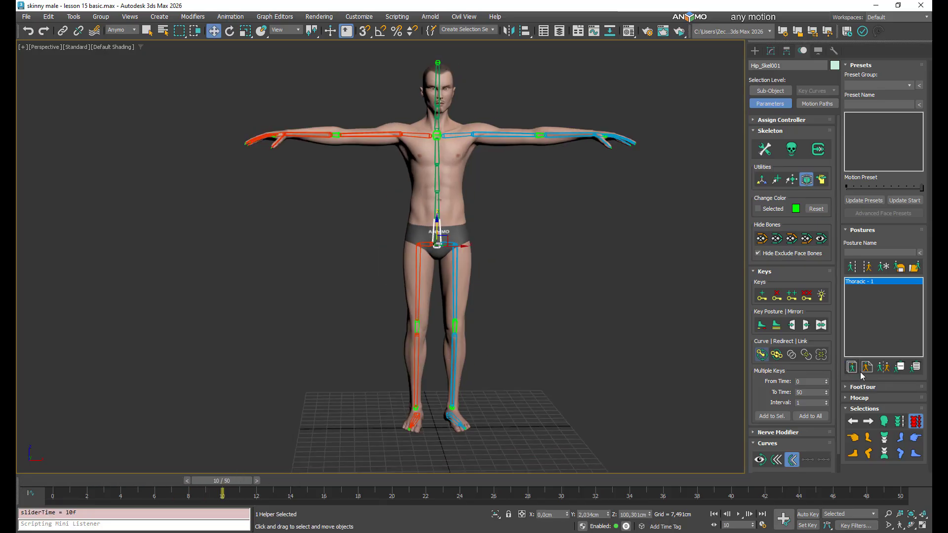
click(867, 368)
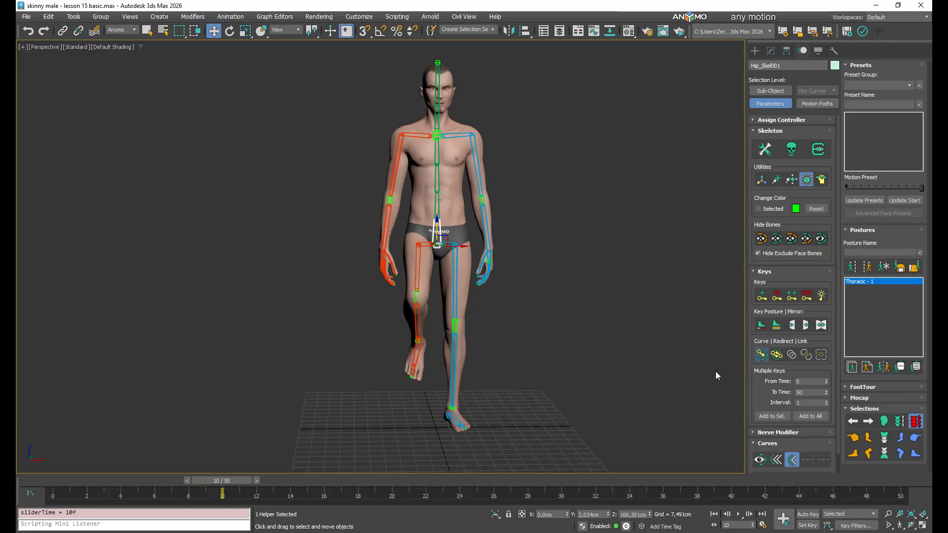
- Save the right arm's posture from its upper arm bone, then apply it at frame 0 both normally and mirrored onto the left arm
click(393, 166)
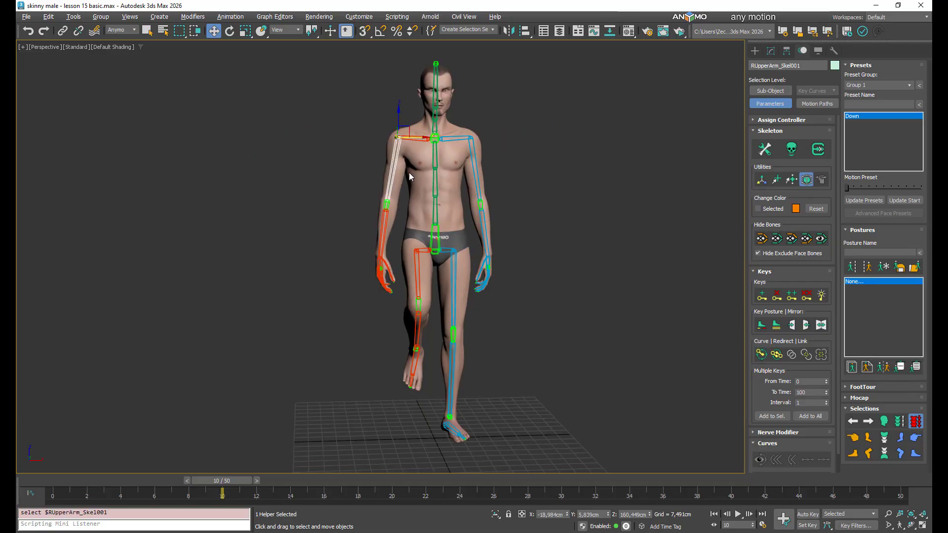
click(852, 368)
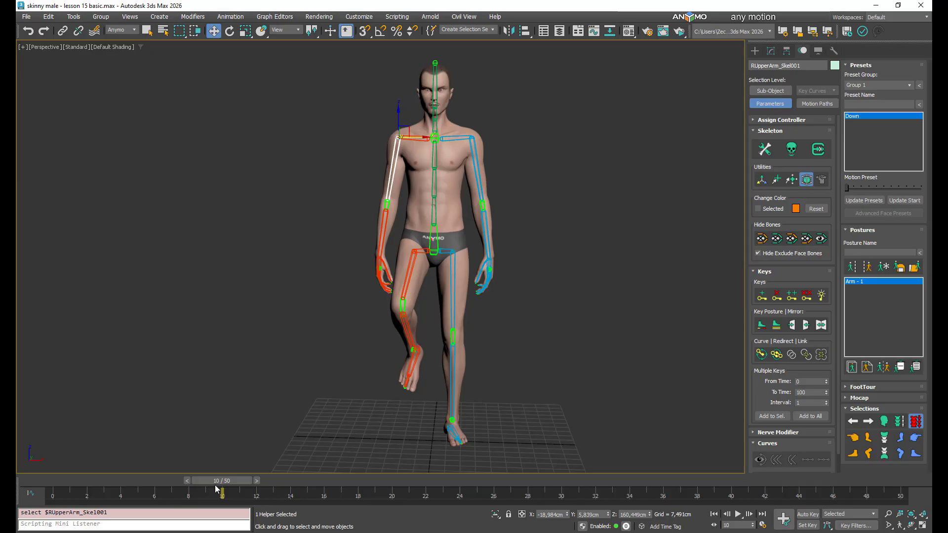
drag(217, 482, 54, 474)
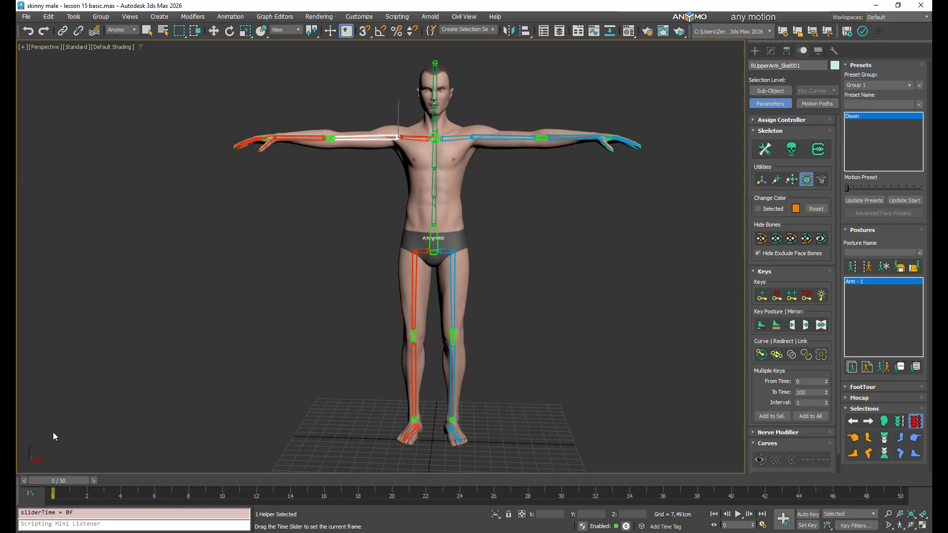
click(867, 368)
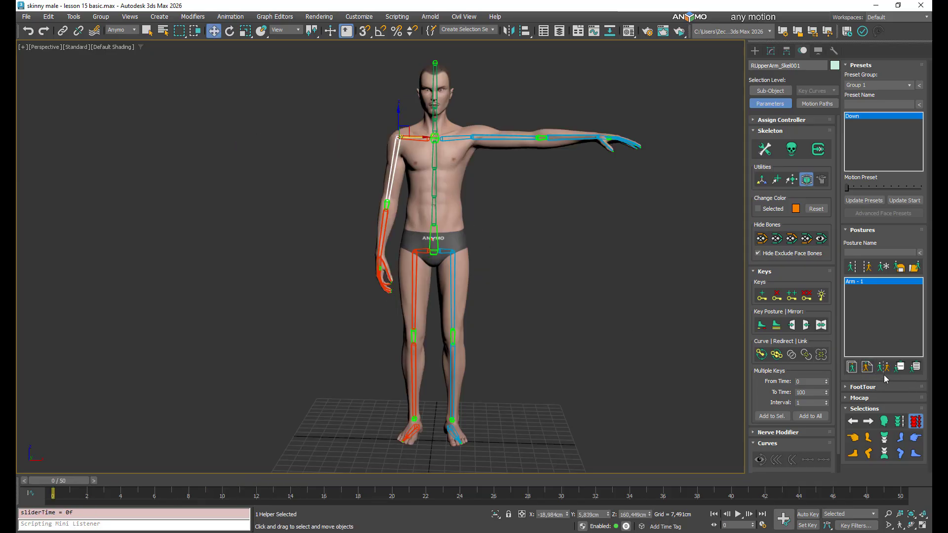
click(883, 367)
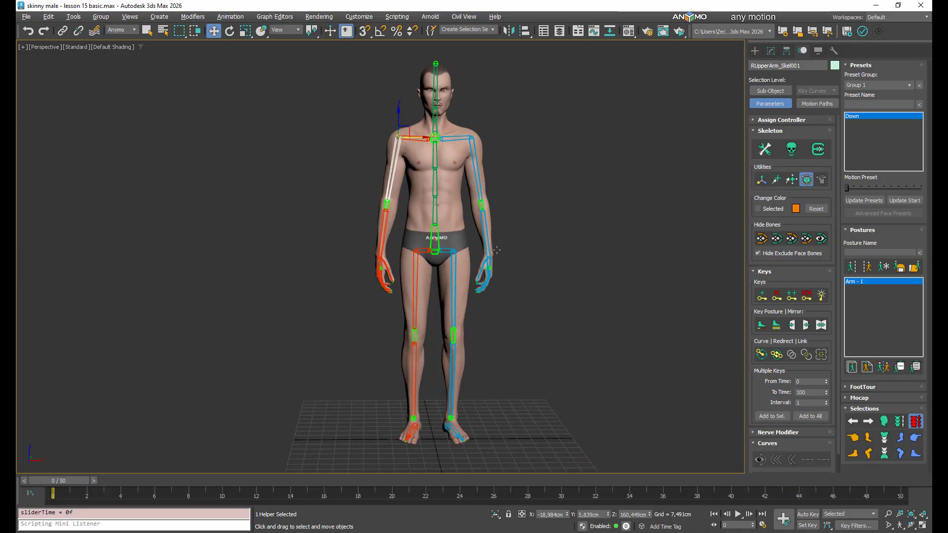
- Apply the hip bone's saved full-body posture, then save the right leg's posture from its upper leg bone
click(438, 240)
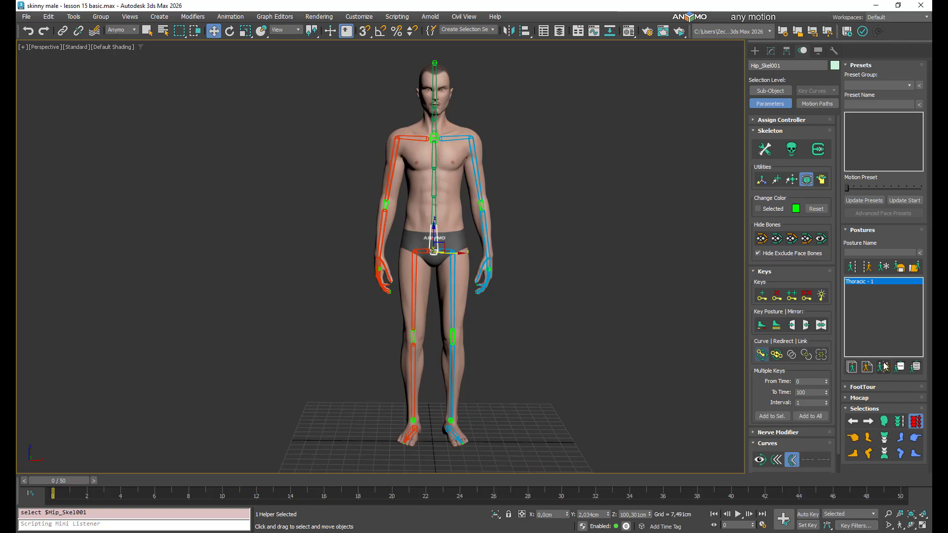
click(868, 367)
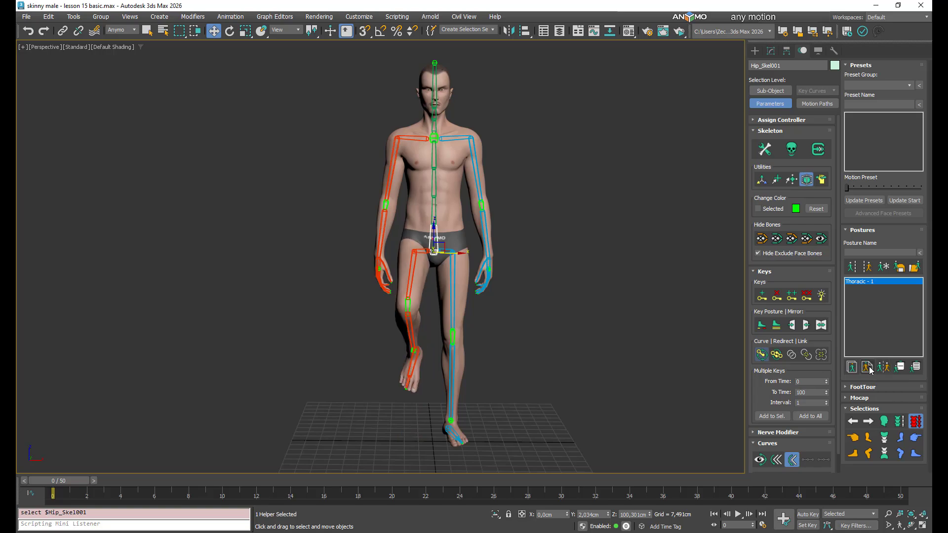
click(406, 287)
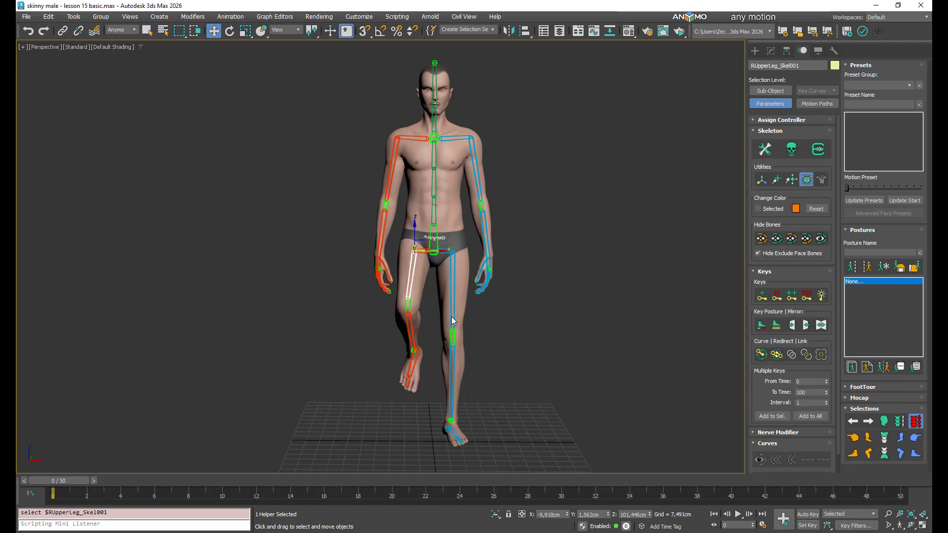
click(854, 368)
- Scrub the timeline back to frame 0 and apply the saved leg posture to the right leg and, mirrored, to the left leg
click(84, 485)
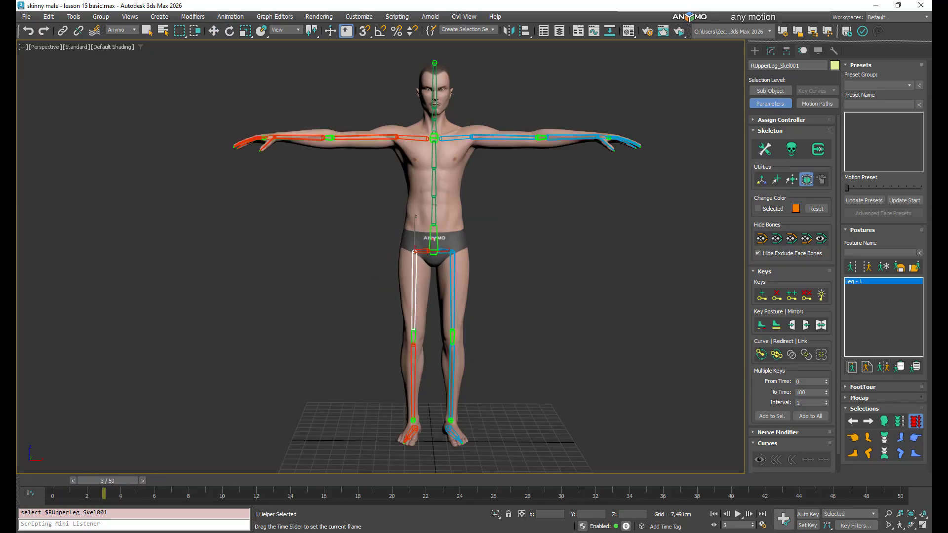
click(866, 369)
click(885, 369)
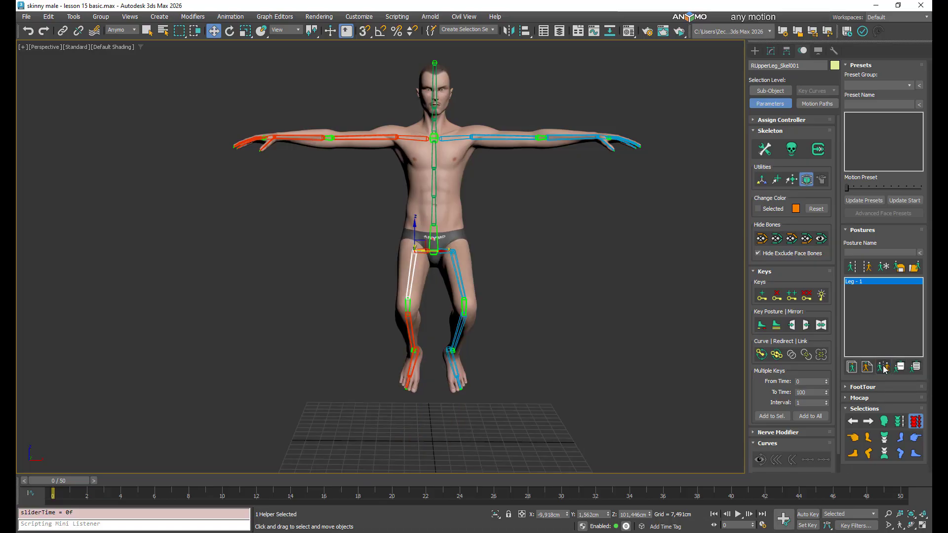
- Select the hip bone and apply its saved Thoracic - 1 posture in its original orientation to the whole body
click(441, 239)
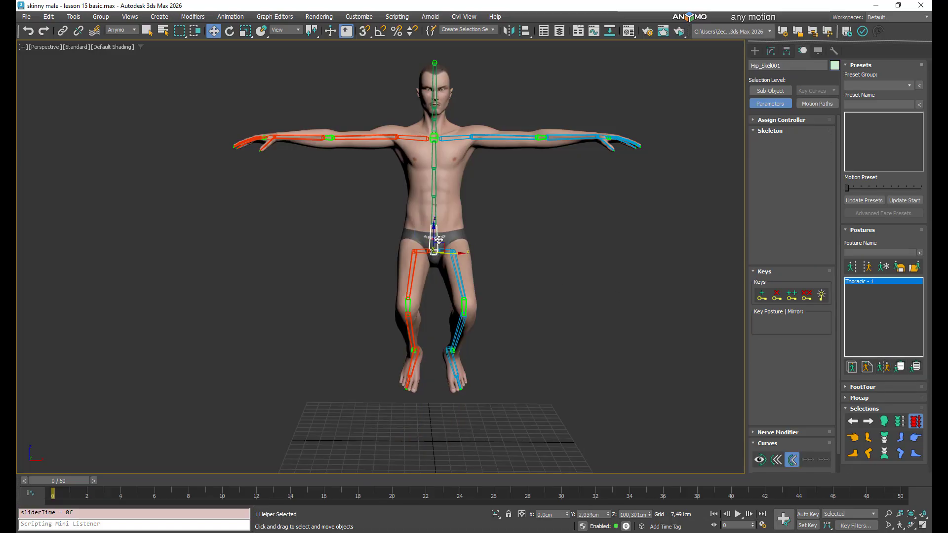
click(883, 369)
click(871, 370)
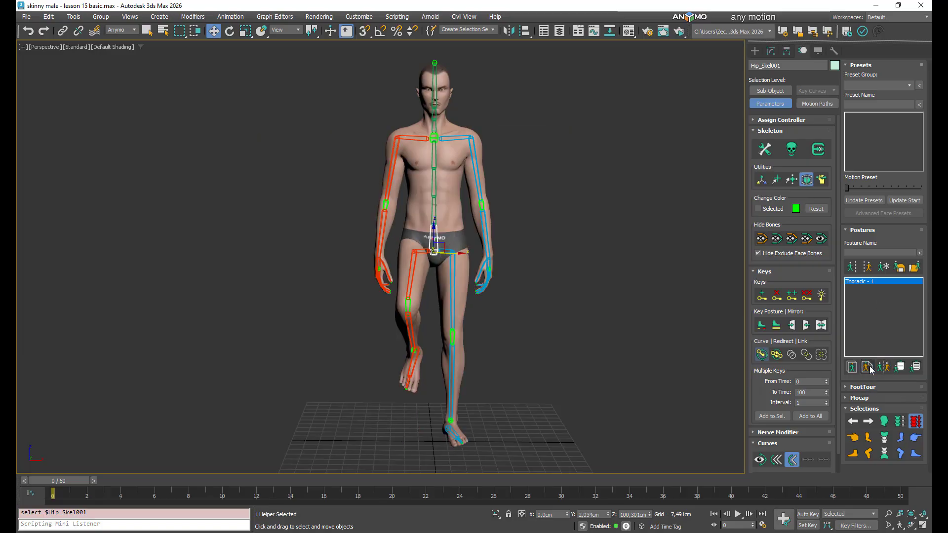
- Rotate the head bone about 42 degrees around the Z axis
click(437, 87)
right_click(469, 95)
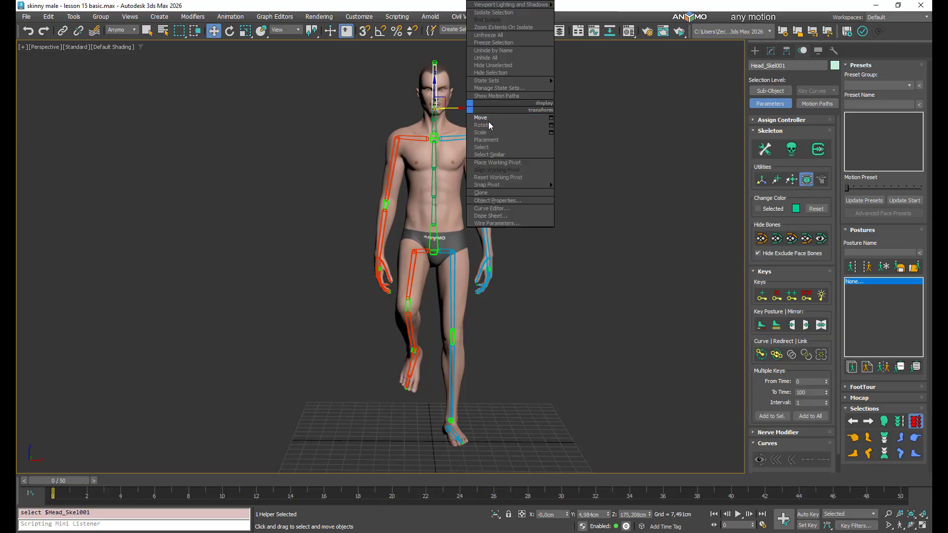
click(489, 112)
drag(453, 103, 489, 100)
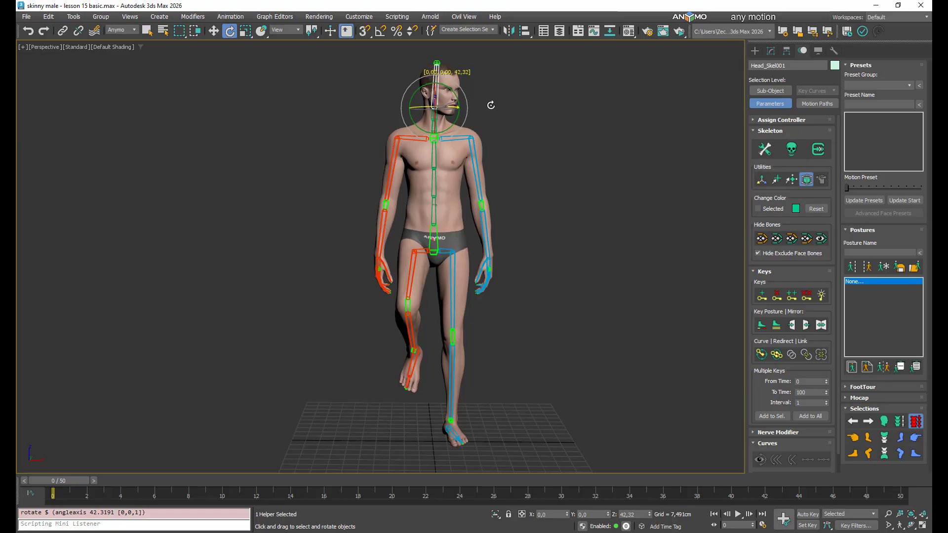
- Save the turned head's posture, scrub back to frame 0 and apply it both normally and mirrored
click(65, 481)
click(868, 367)
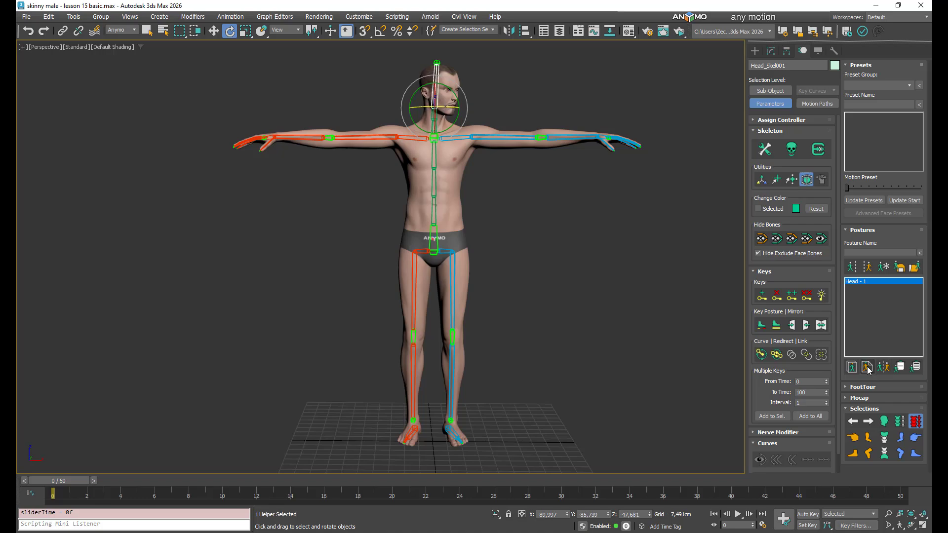
click(887, 370)
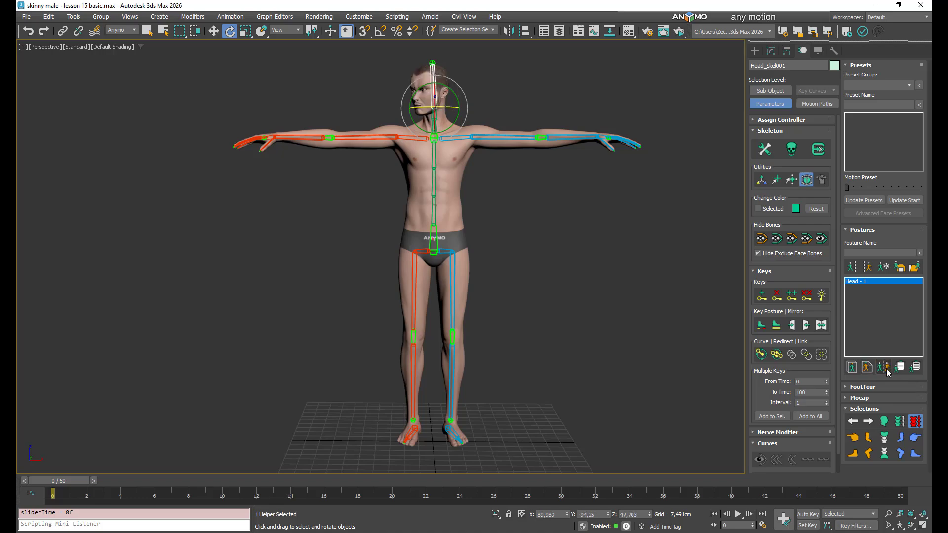
- Restore the saved full-body posture from the hip bone and activate the Move tool
click(438, 240)
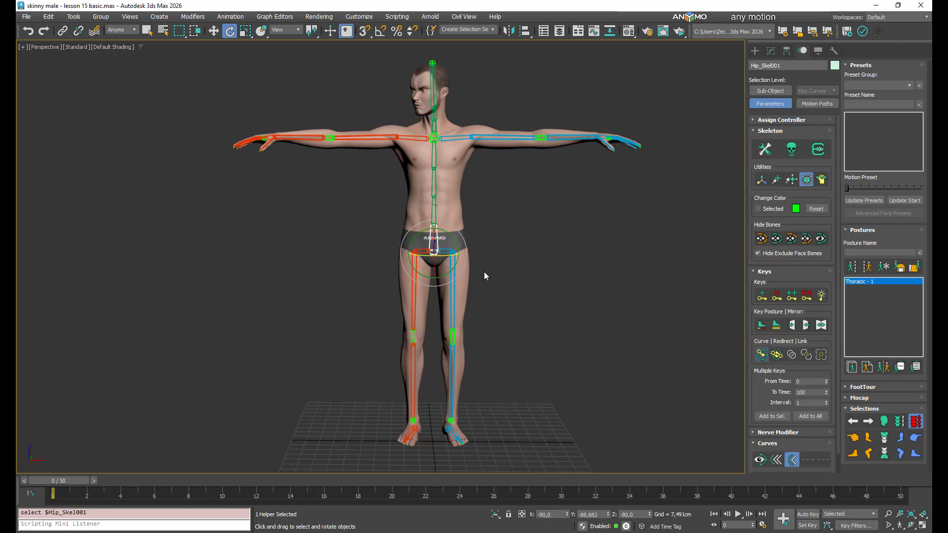
click(872, 372)
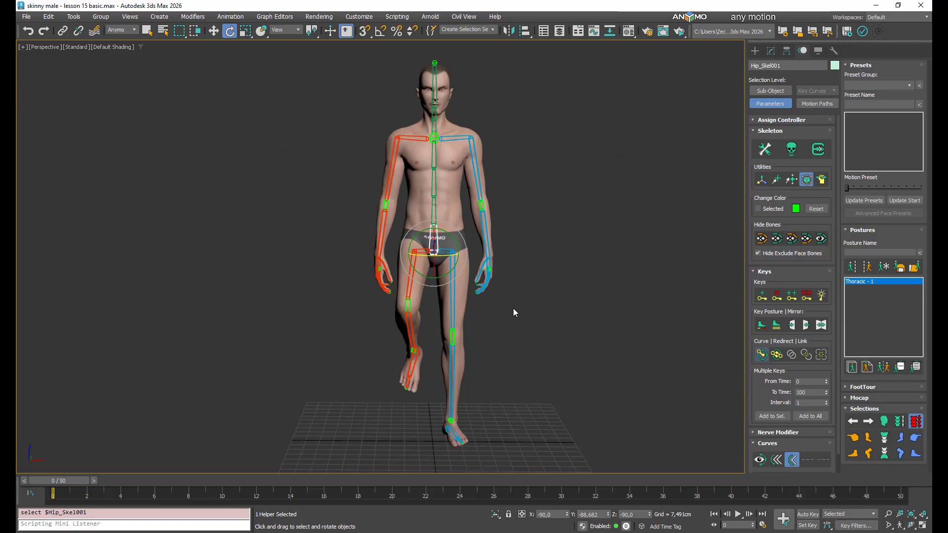
key(w)
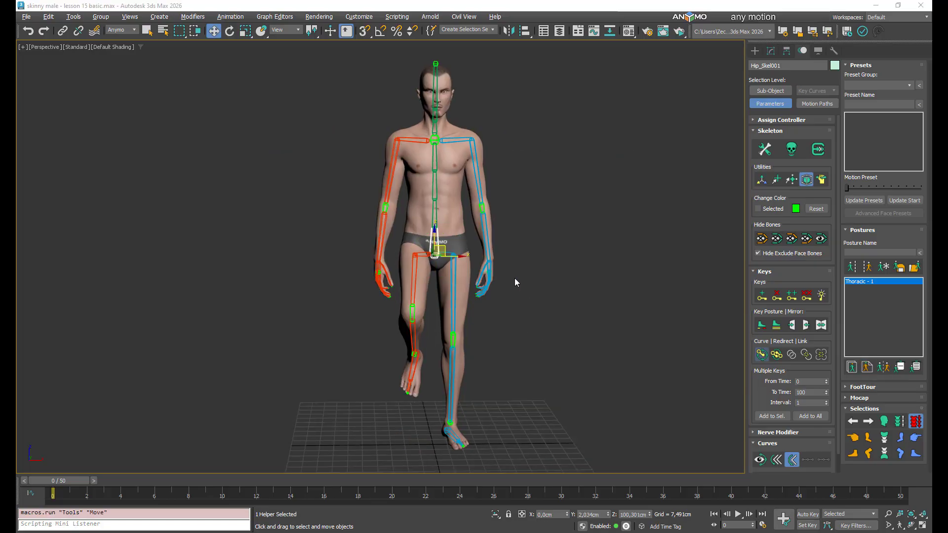
- Raise the right hand bone above the head and move the right lower arm bone about 16.9 cm in X and 12.2 cm in Z
click(390, 189)
scroll(418, 217, down, 3)
middle_drag(419, 218, 430, 294)
scroll(430, 281, up, 3)
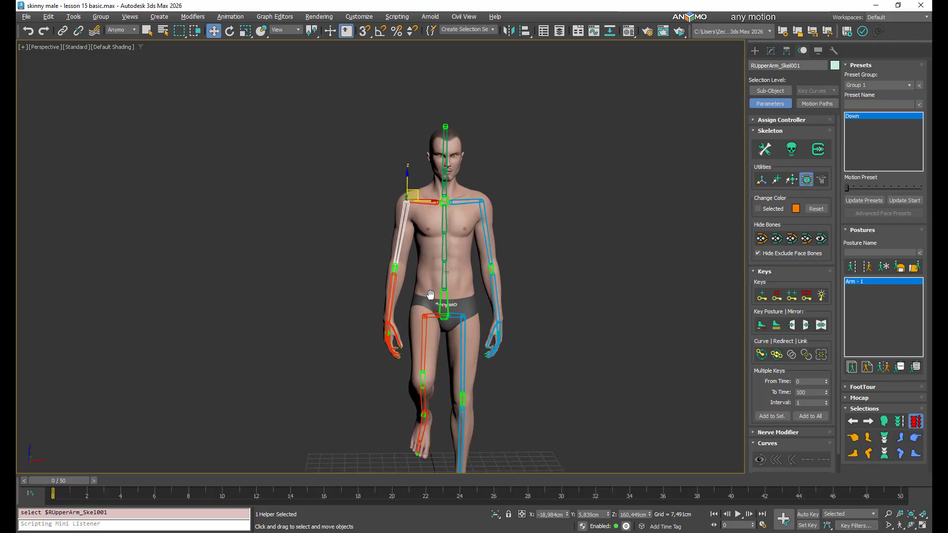
scroll(431, 295, up, 3)
scroll(372, 339, down, 2)
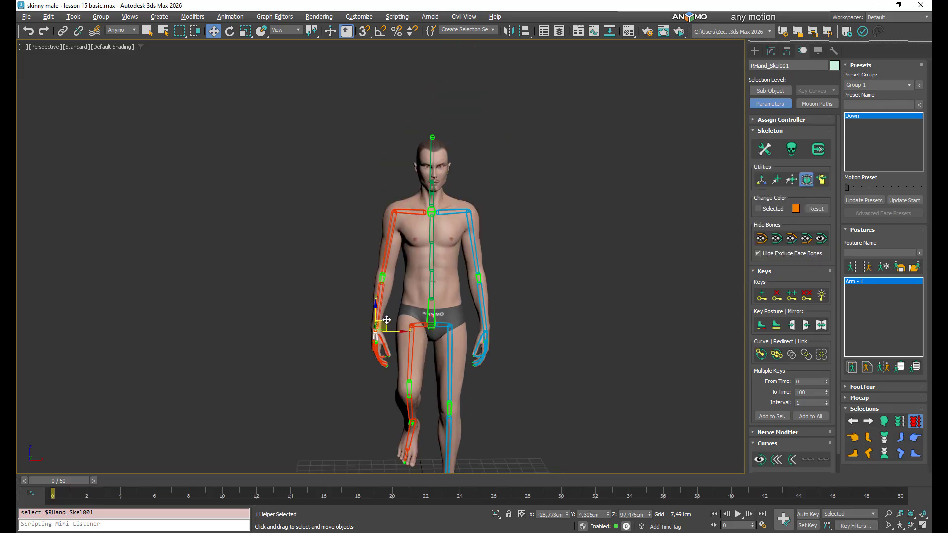
drag(385, 338, 369, 205)
drag(337, 178, 371, 155)
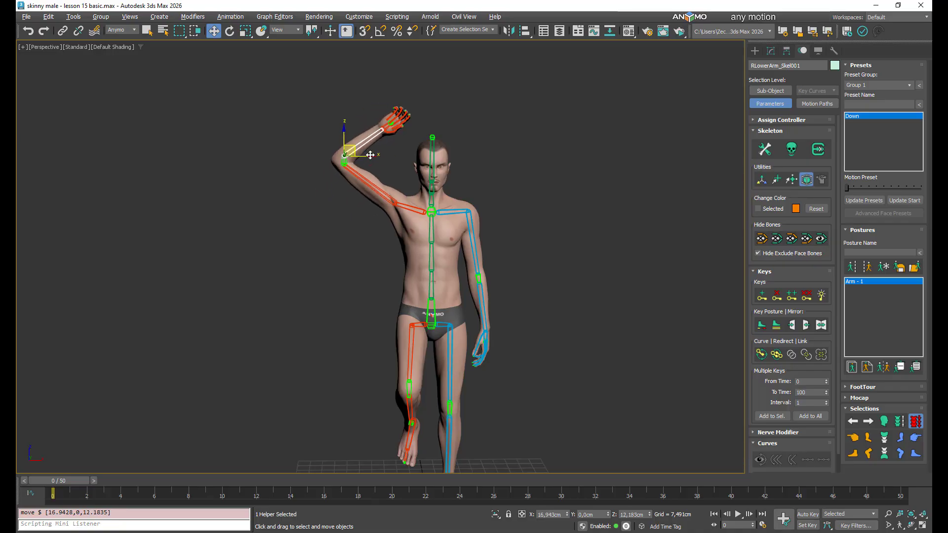
- Save the raised right arm as a posture, scrub back to frame 0 and save the outstretched arm as another posture
click(868, 367)
click(81, 477)
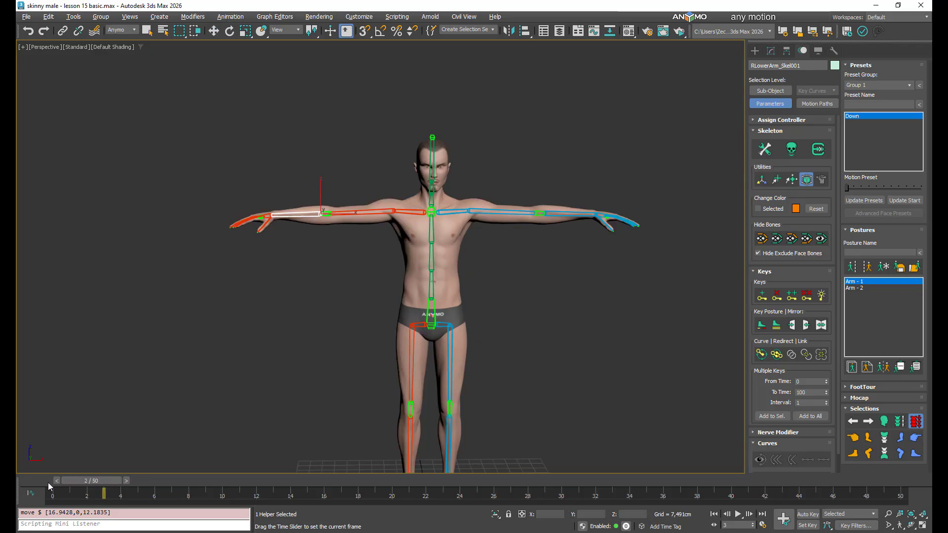
click(857, 370)
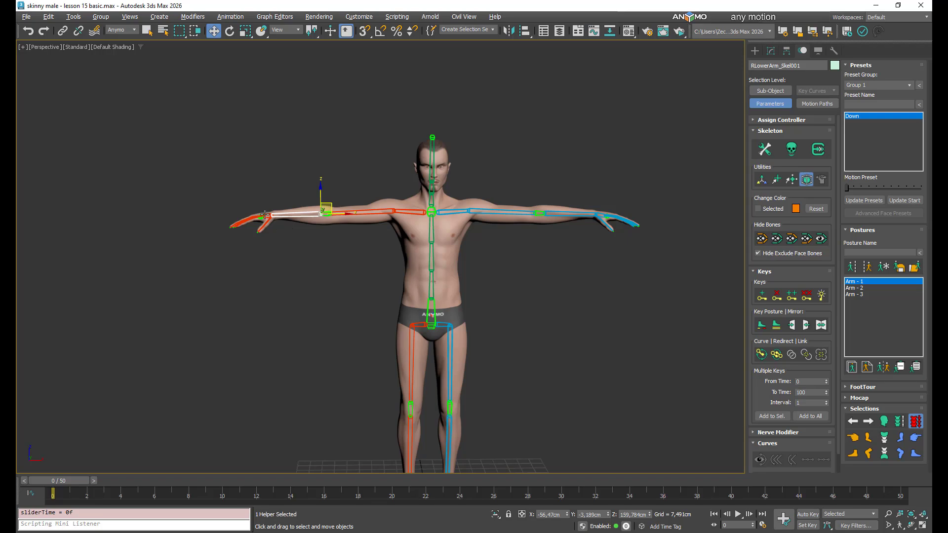
- Lower the right arm by moving its hand bone about 19 cm in X and -20 cm in Z, and save that arm posture
drag(267, 212, 344, 309)
click(851, 368)
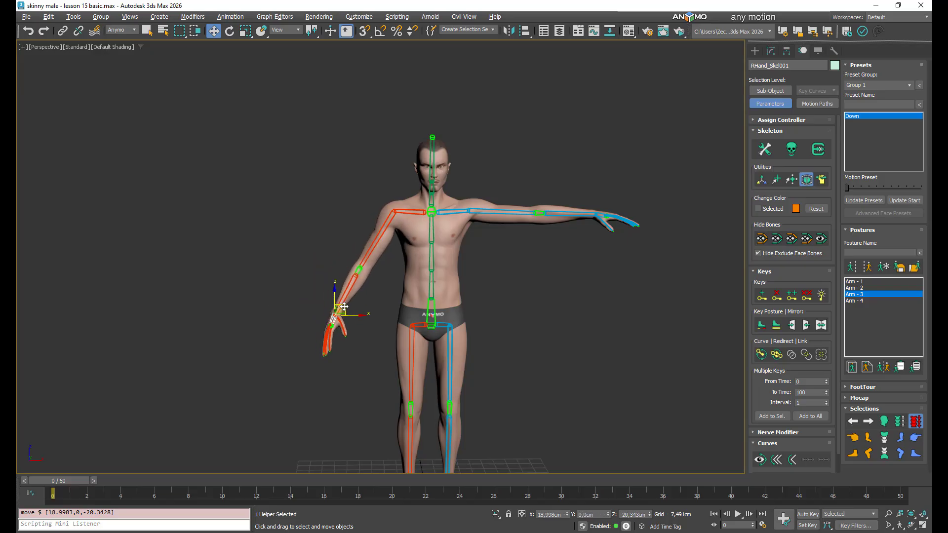
- Save the current lowered right-arm pose as another arm posture
click(851, 368)
scroll(452, 338, up, 1)
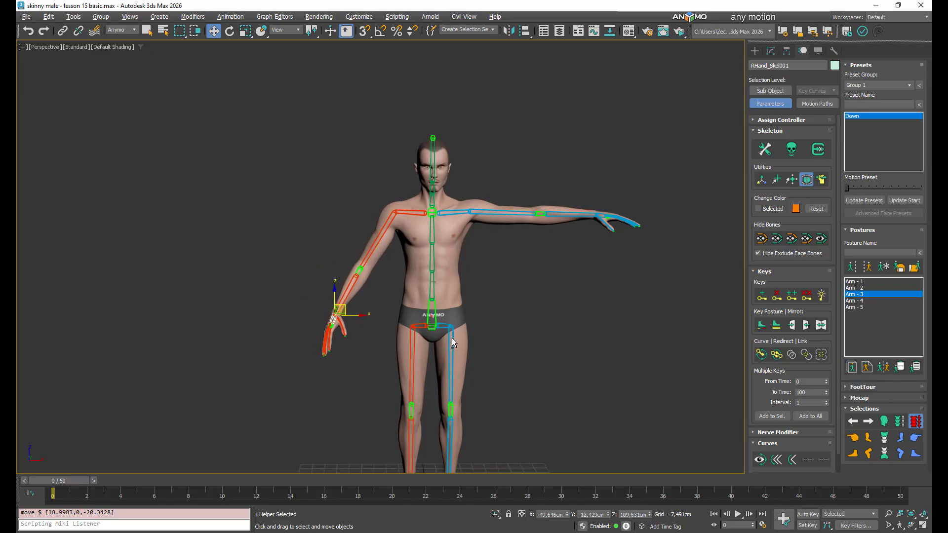
middle_drag(451, 335, 444, 358)
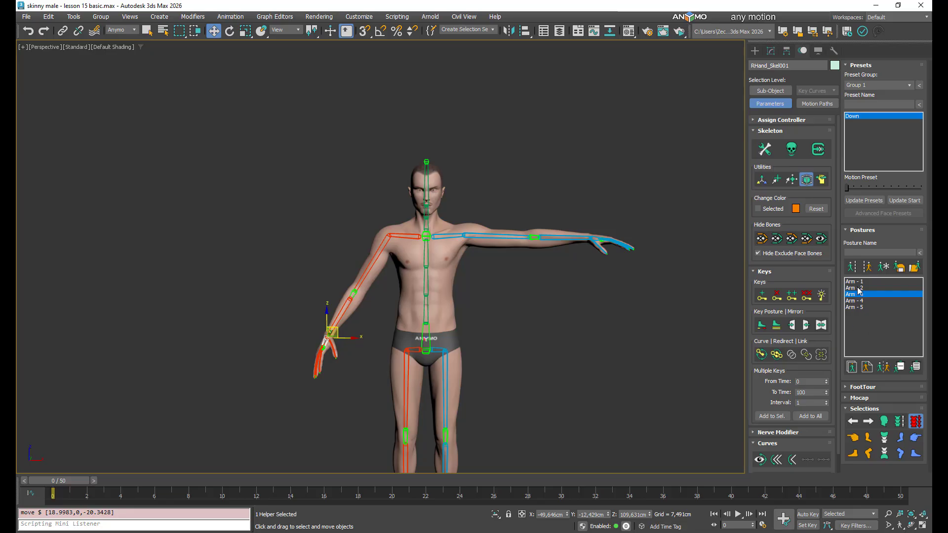
- Preview the saved arm postures on the skeleton, adding the mirrored preview from Arm - 2 onward and ending on Arm - 1
click(853, 267)
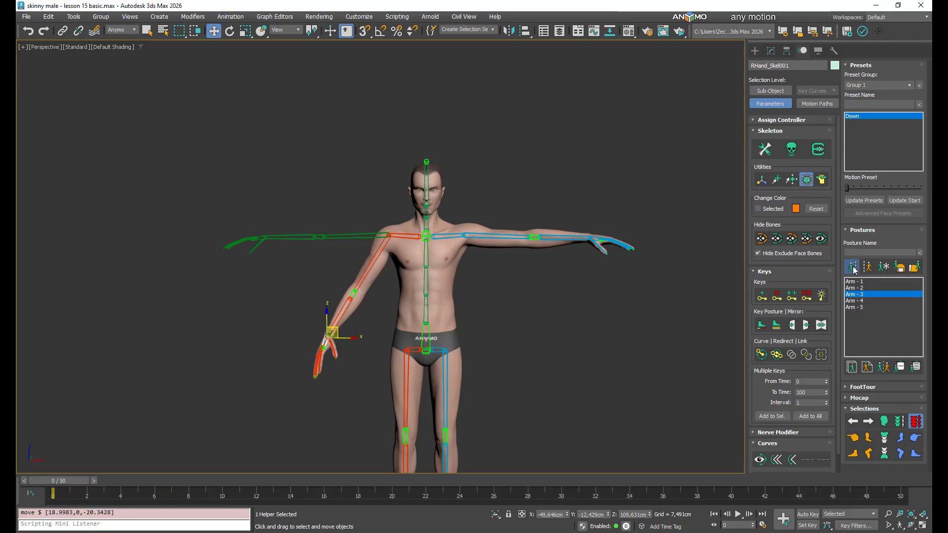
click(861, 283)
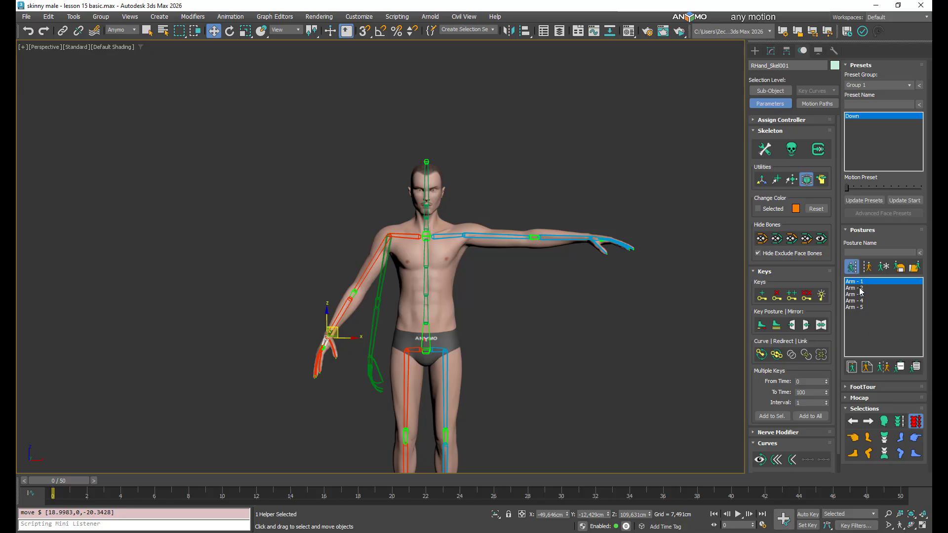
click(861, 289)
click(869, 267)
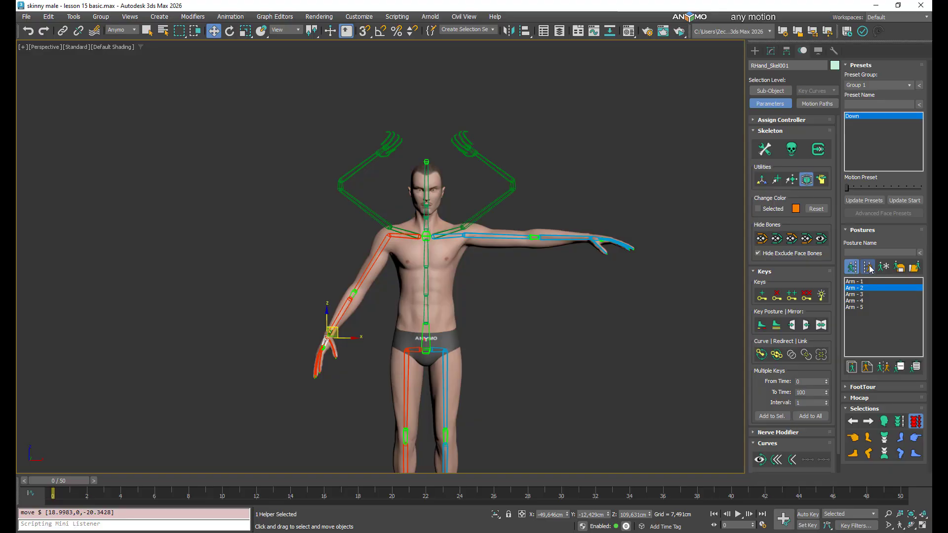
click(860, 301)
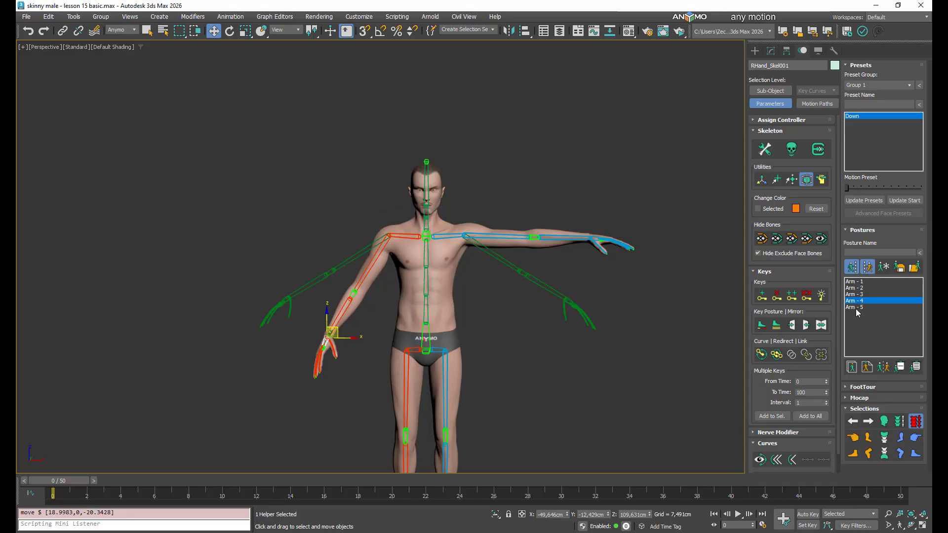
click(857, 308)
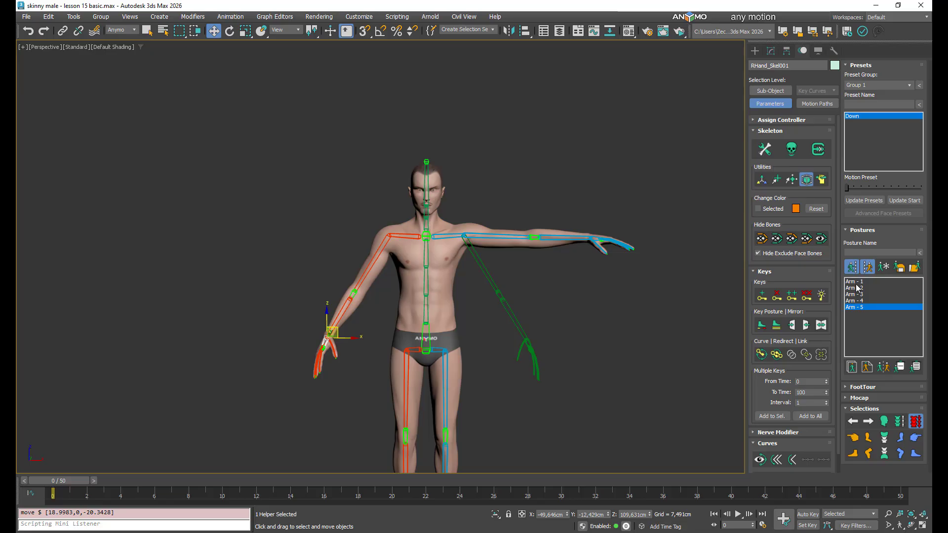
click(856, 282)
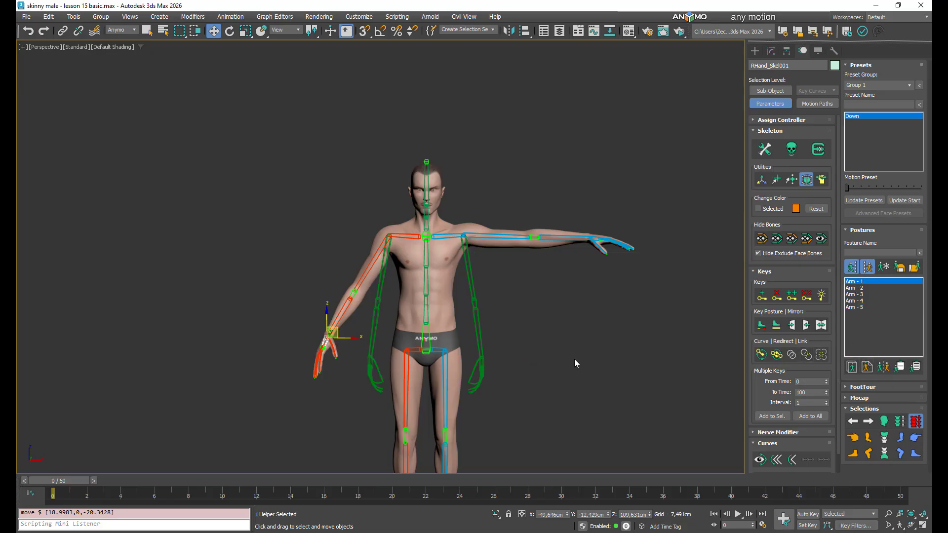
- Turn off both the posture preview and the mirrored posture preview
middle_drag(575, 363, 568, 288)
click(869, 268)
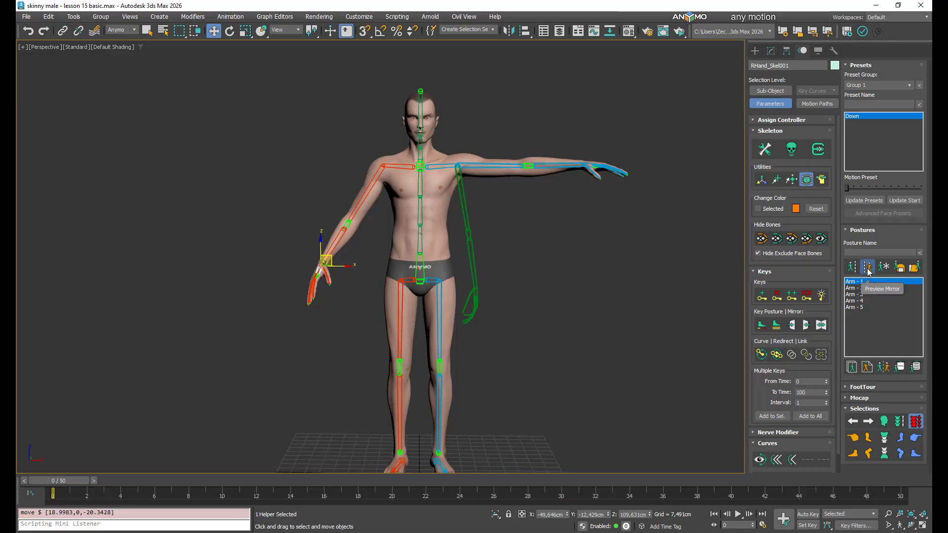
click(868, 271)
- Restore the saved full-body posture from the hip bone, Thoracic - 1, with the time at frame 10
middle_drag(572, 312, 572, 275)
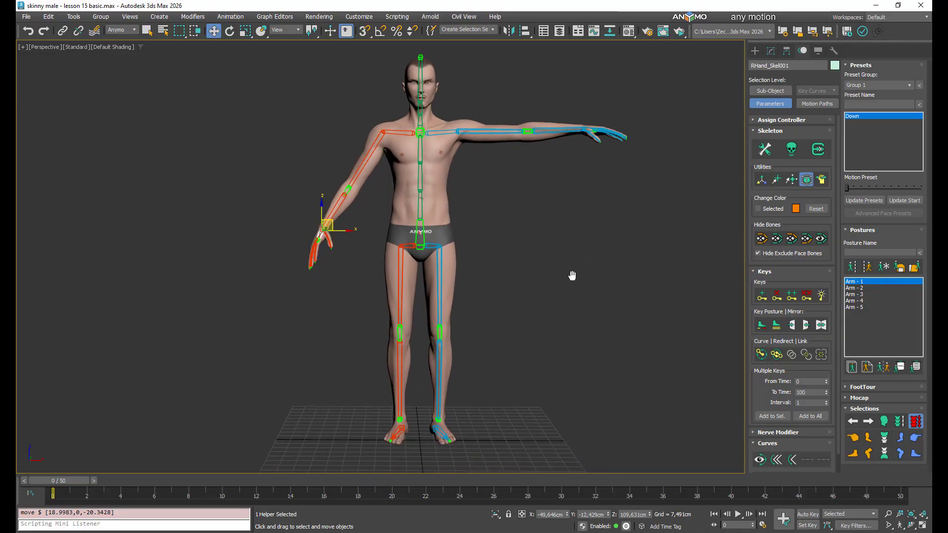
click(416, 236)
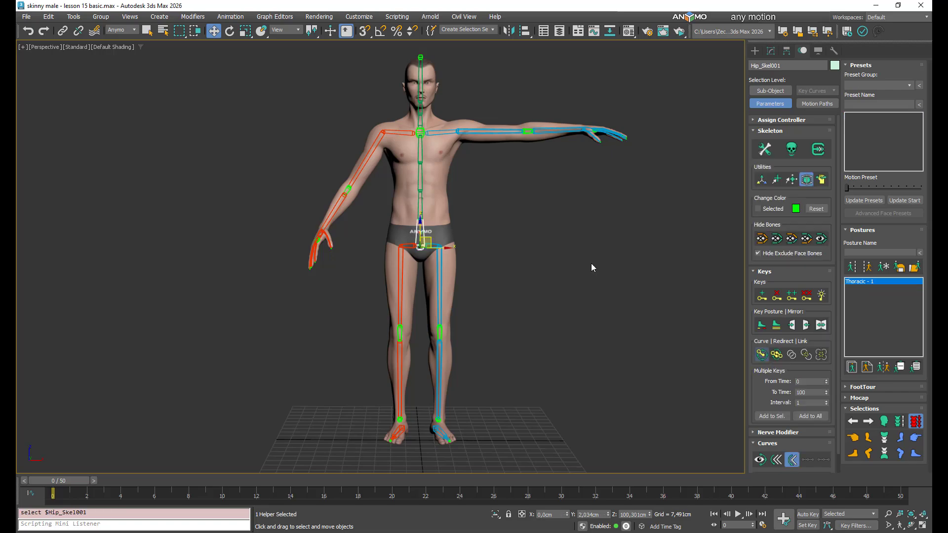
click(881, 369)
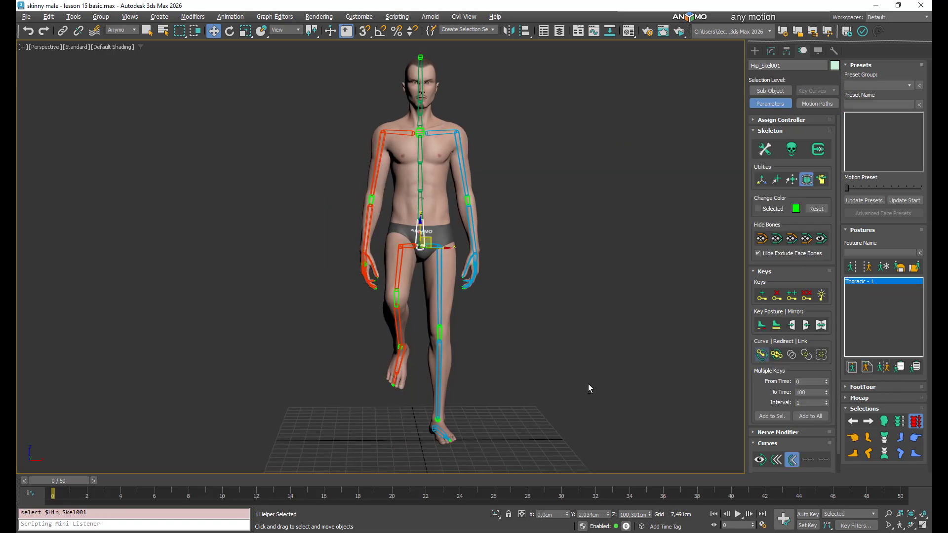
middle_drag(588, 389, 598, 390)
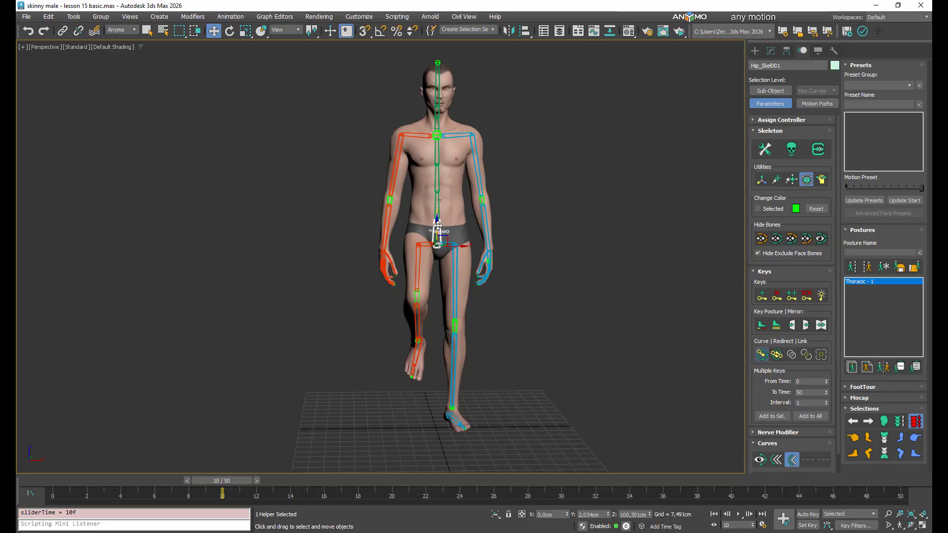
- Lower the hip bone about 6.4 cm in Z, key only the selected bone's group at frame 10 and scrub between frames 0 and 10
drag(438, 225, 438, 238)
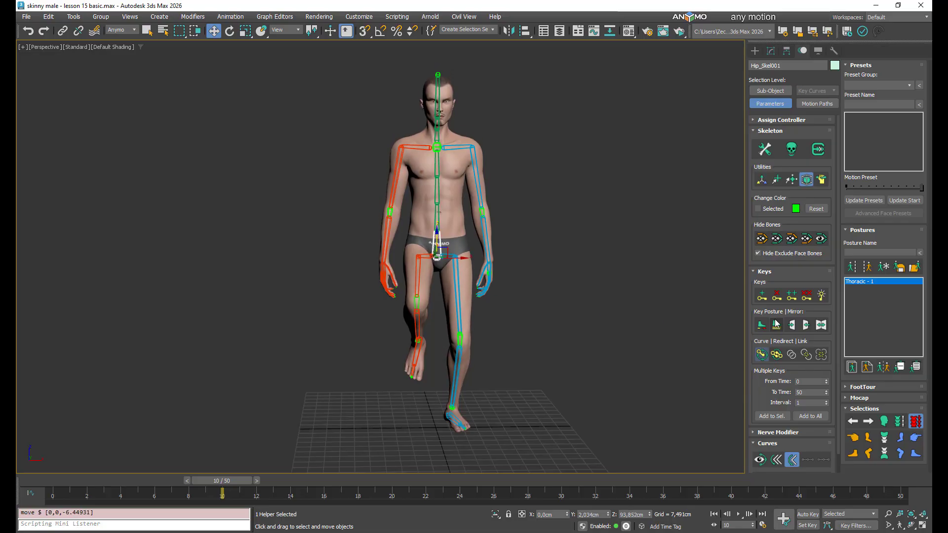
click(762, 299)
drag(240, 481, 58, 481)
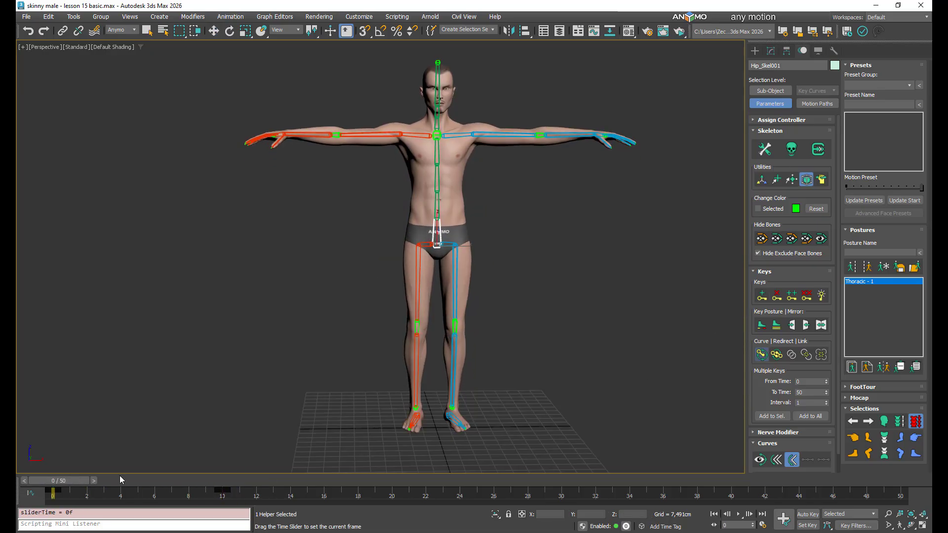
drag(120, 480, 223, 481)
key(w)
- Check the timeline keys of the lower spine, left lower leg and right upper arm bones one after another
click(436, 191)
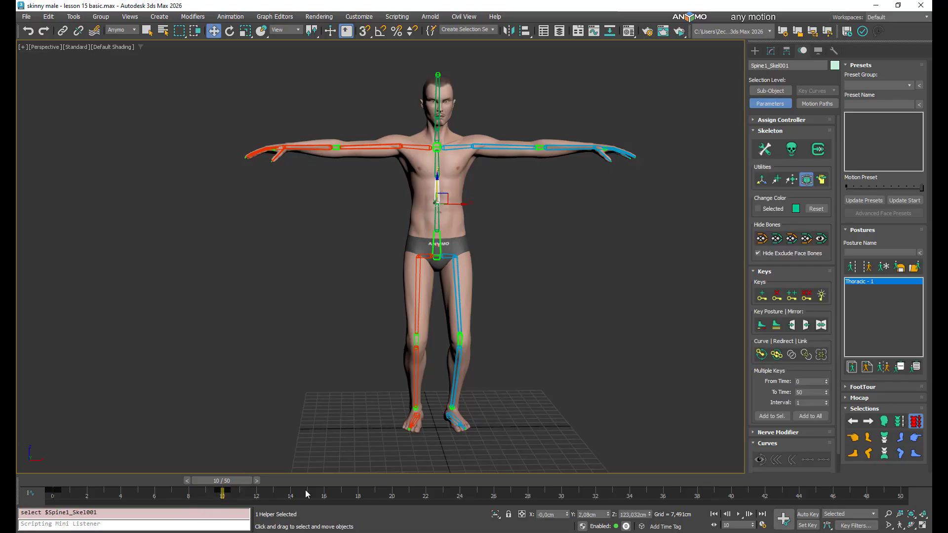
click(462, 365)
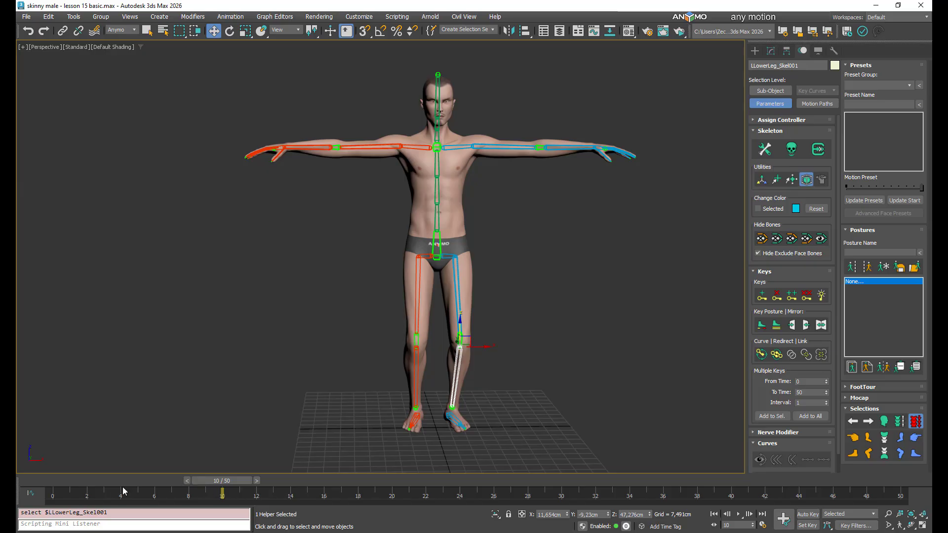
click(351, 147)
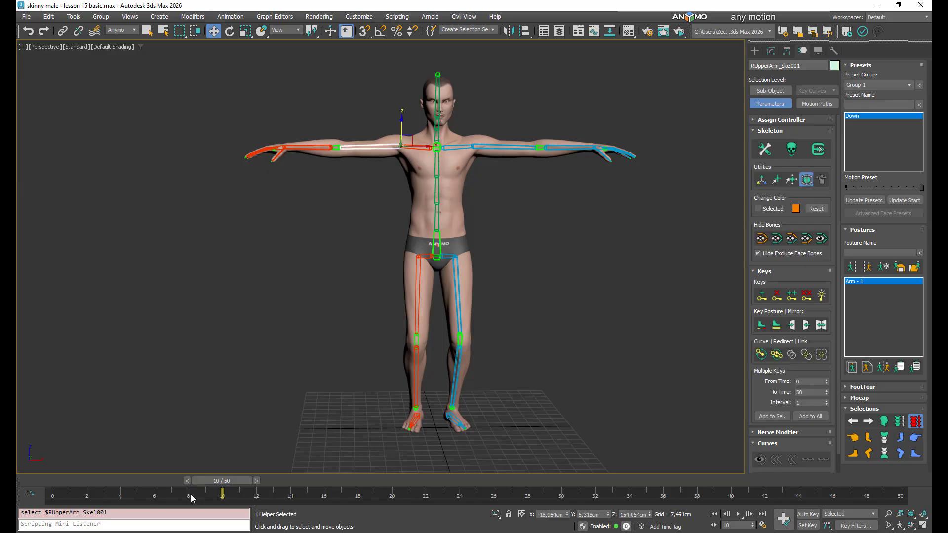
- Reset the skeleton to its unkeyed default pose and restore the saved full-body posture from the hip bone at frame 10
click(439, 243)
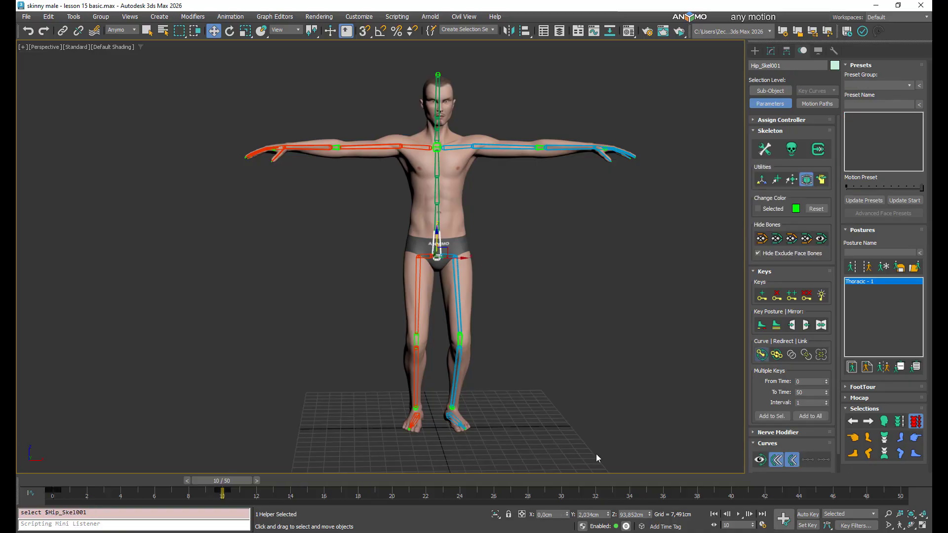
click(822, 297)
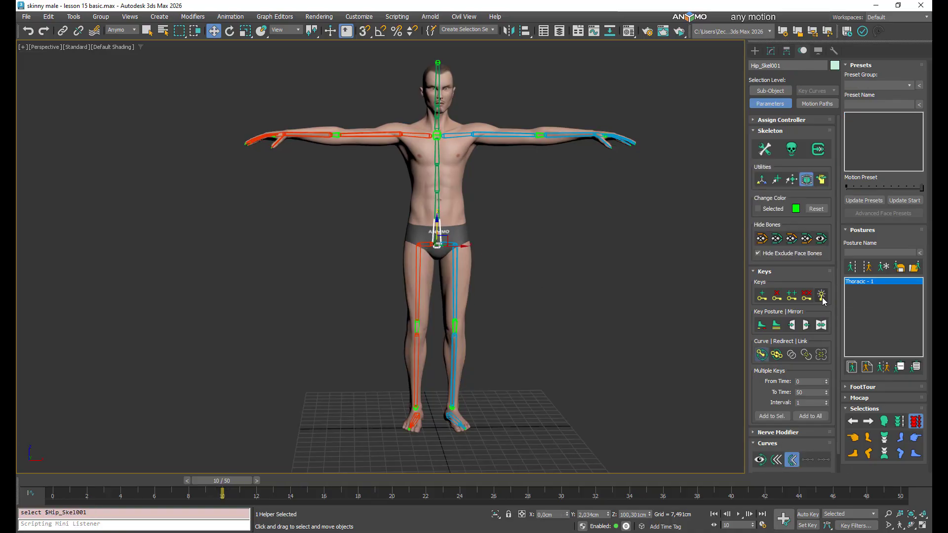
click(868, 367)
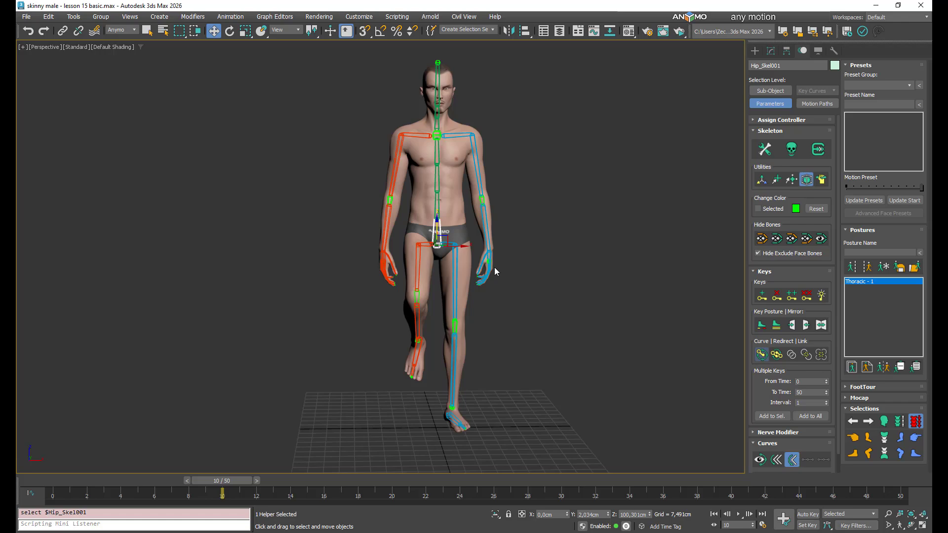
- Lower the hip bone about 9.7 cm in Z and add keys to all bones at frame 10
drag(438, 226, 438, 244)
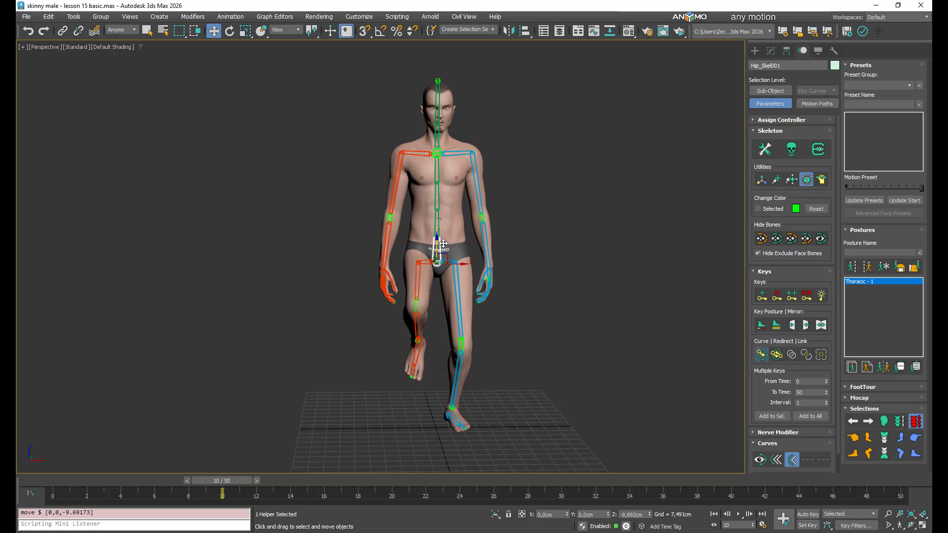
click(792, 296)
- Check the keys on the upper arm bones and scrub the timeline to review the full-body motion up to frame 10
click(393, 200)
click(475, 200)
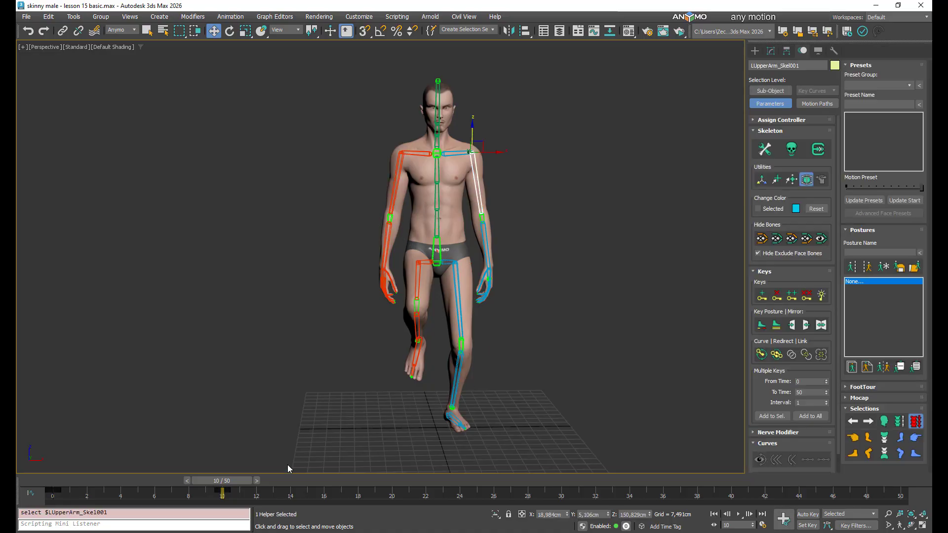
mouse_move(235, 483)
mouse_down()
mouse_move(48, 470)
mouse_move(275, 455)
mouse_move(238, 476)
mouse_up()
drag(166, 458, 245, 437)
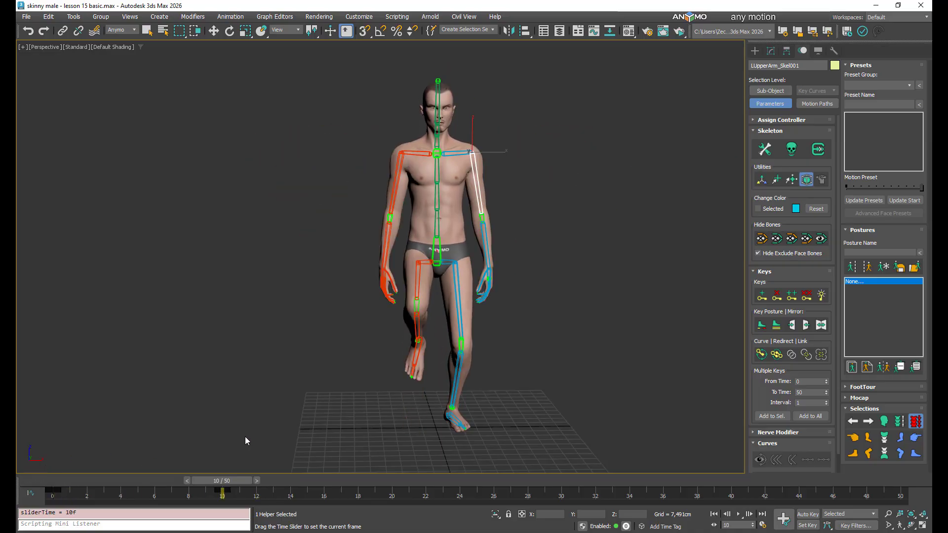
key(w)
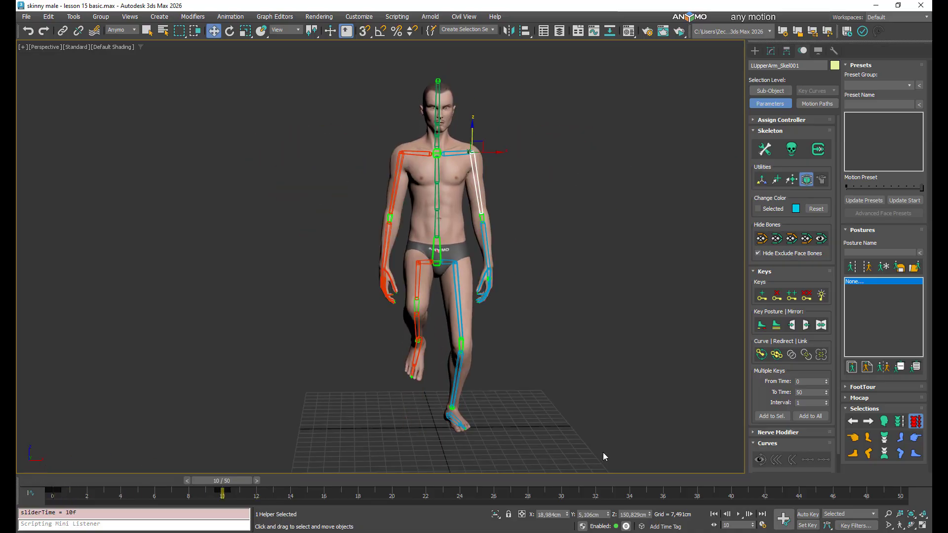
- Clear the skeleton's keys back to the default pose and reapply the Thoracic - 1 full-body posture from the hip bone
click(822, 295)
click(436, 226)
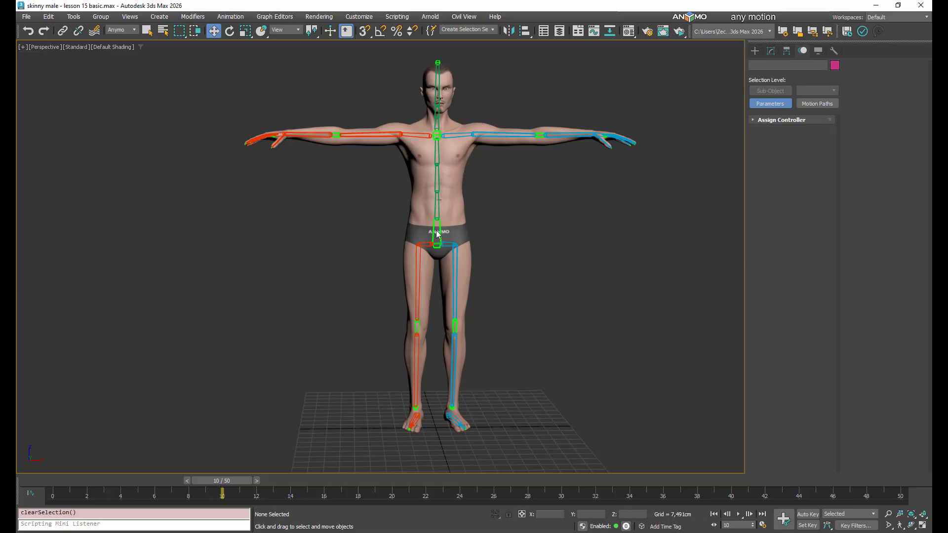
click(867, 367)
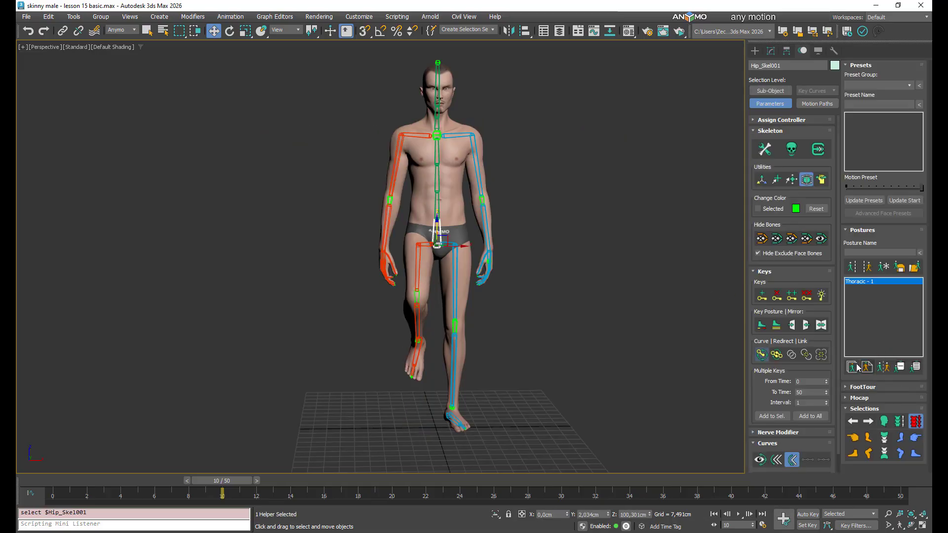
- Key only the right arm at frame 10 from its lower arm bone and scrub the timeline to check the motion
click(389, 210)
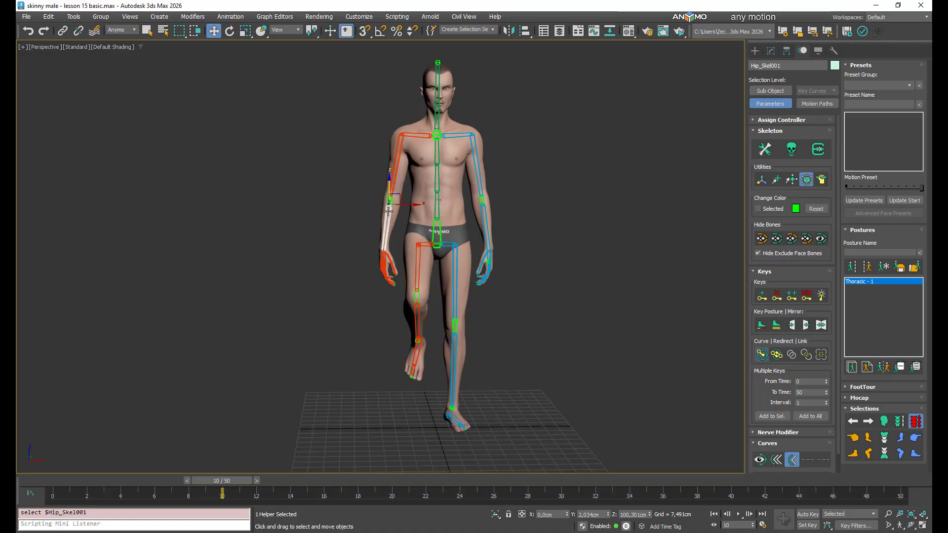
click(763, 297)
mouse_move(236, 482)
mouse_down()
mouse_move(69, 483)
mouse_move(249, 479)
mouse_move(241, 481)
mouse_up()
key(w)
- Apply the Relax finger preset at full motion strength to the right hand from its index finger bone
click(395, 282)
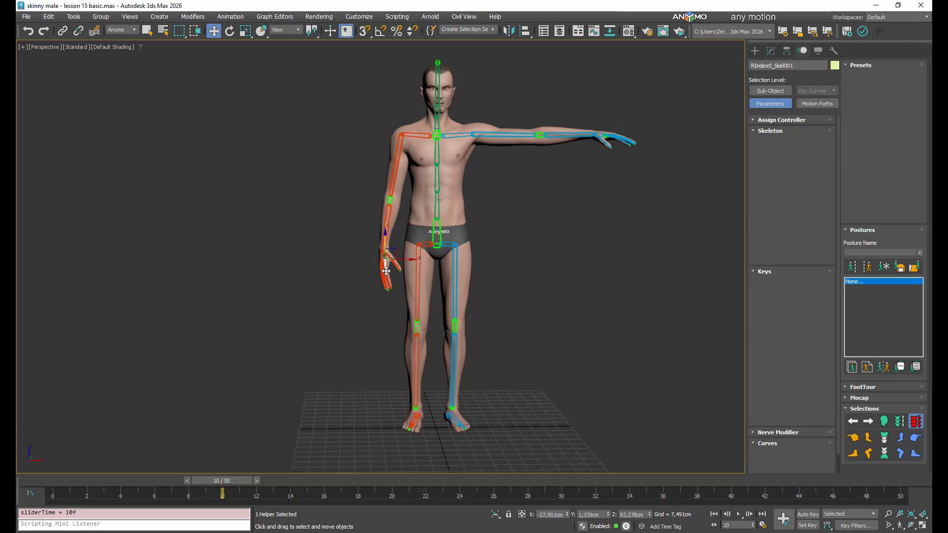
click(866, 124)
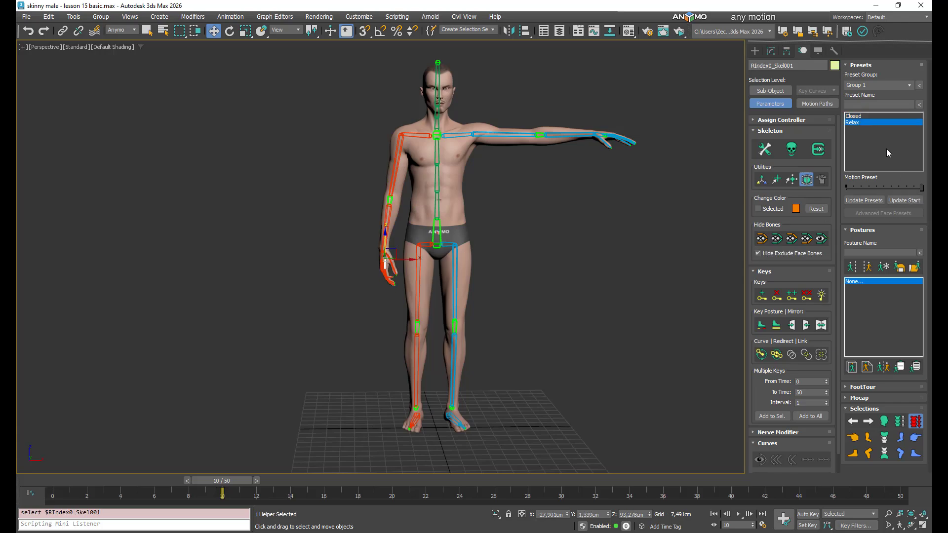
drag(921, 190, 868, 193)
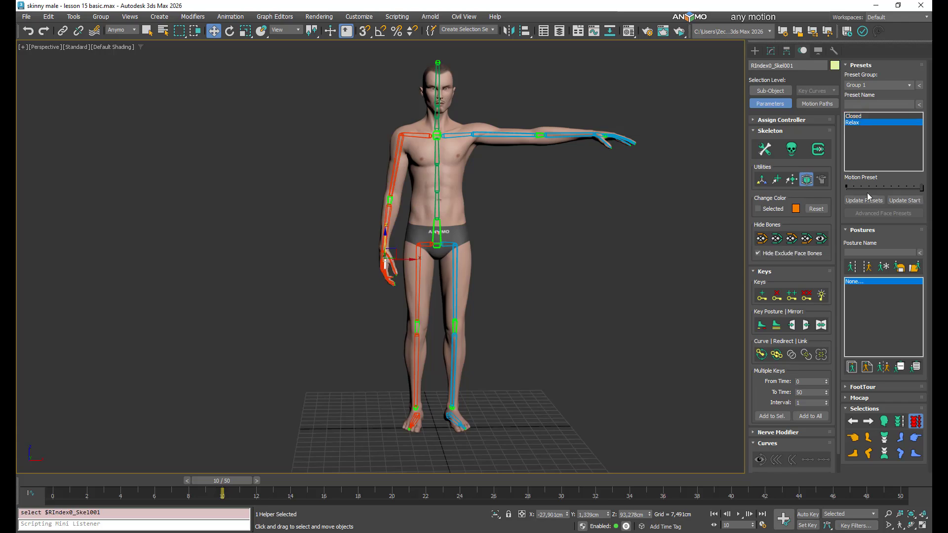
- Select the right upper arm bone and scrub the timeline around frame 10 to review the arm and relaxed fingers
click(395, 192)
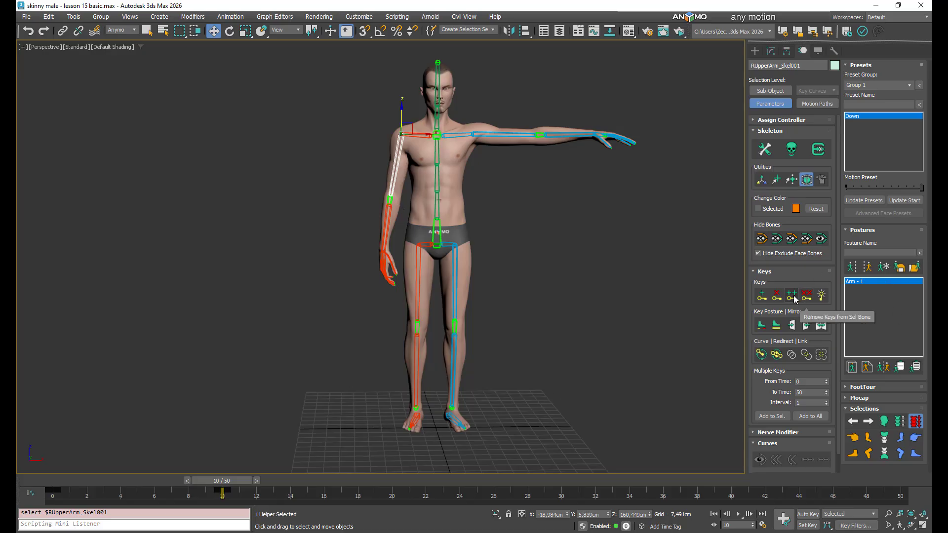
drag(234, 485, 232, 443)
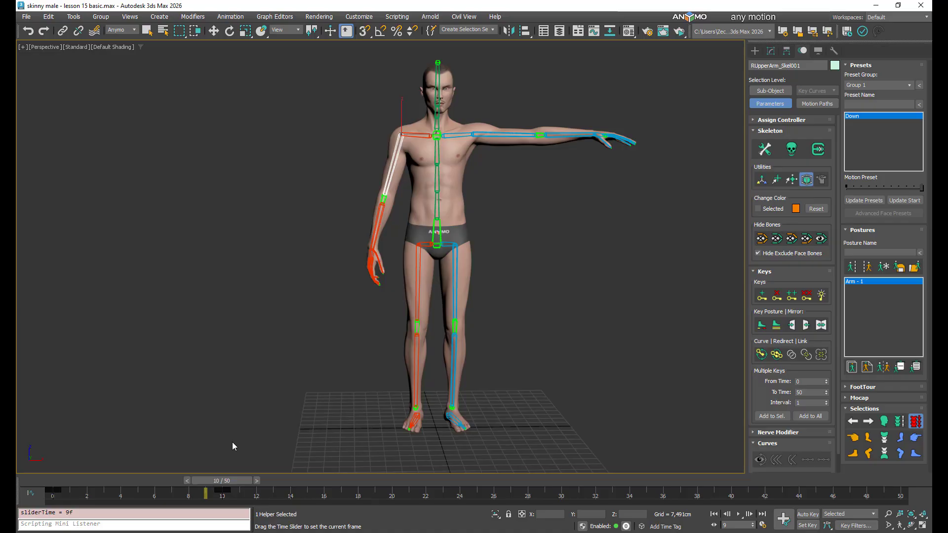
key(w)
- Clear the keys of all right-hand fingers from a selected finger bone, after checking the thumb, index, middle and ring bones
scroll(427, 282, up, 2)
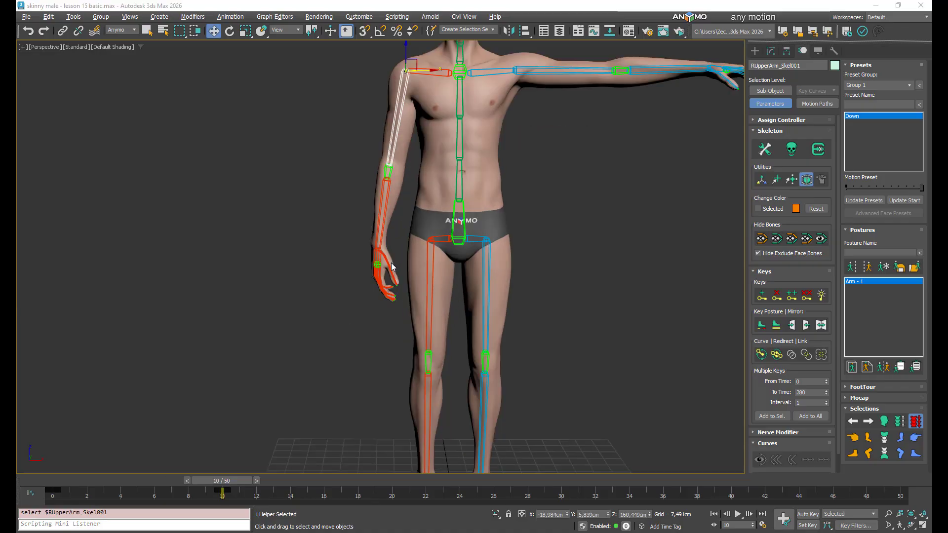
click(392, 280)
scroll(395, 282, up, 5)
alt+middle_drag(413, 286, 424, 284)
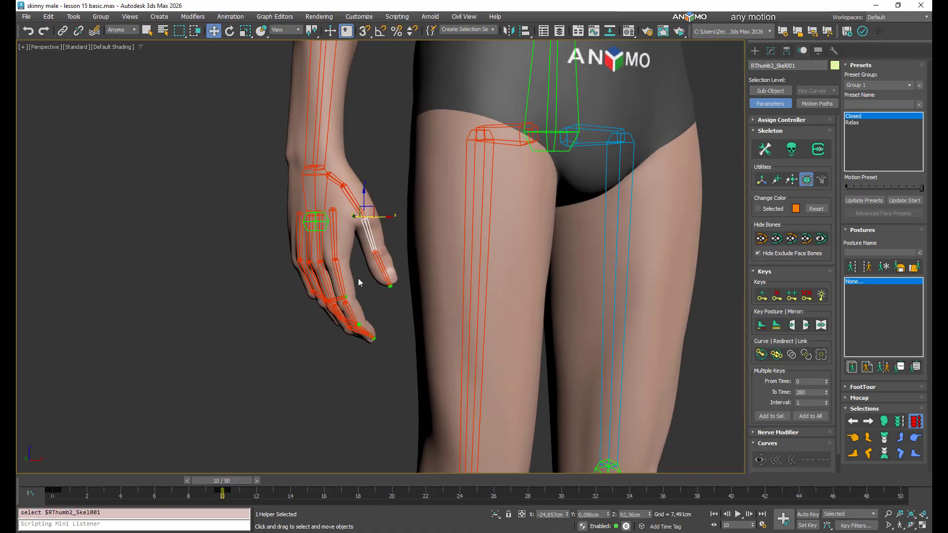
click(339, 275)
click(325, 277)
click(315, 277)
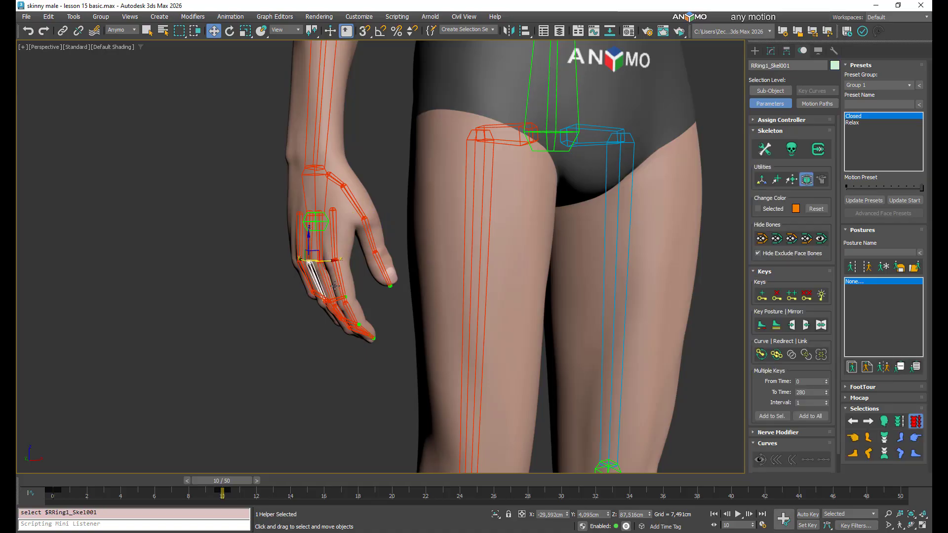
alt+middle_drag(389, 311, 461, 364)
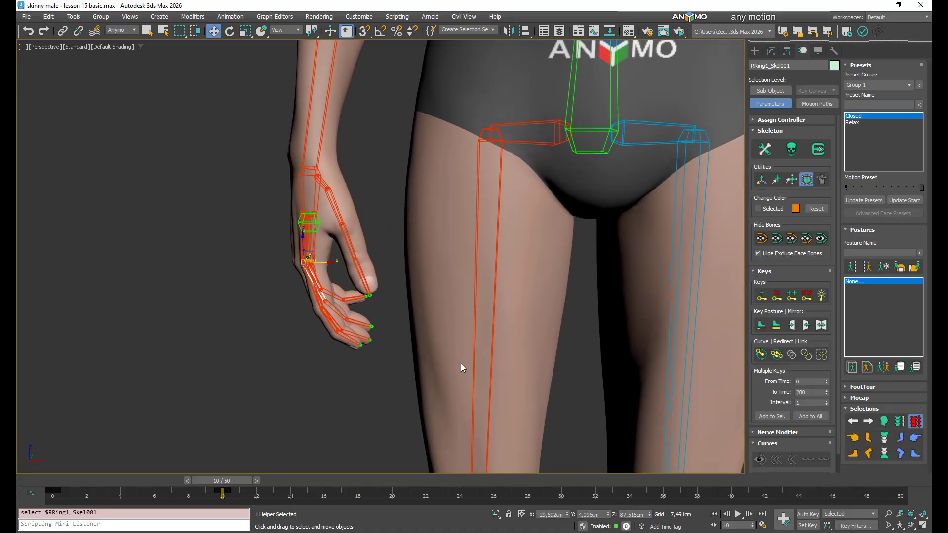
click(807, 296)
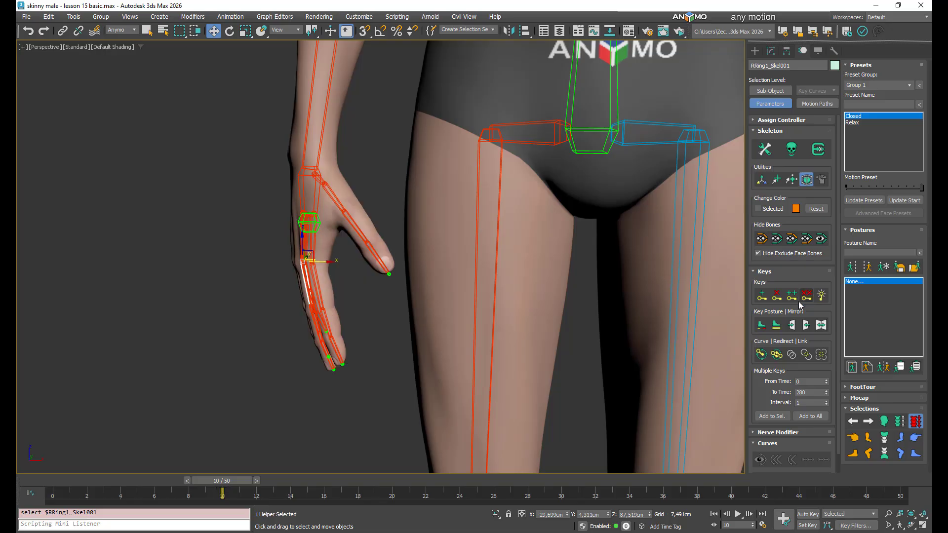
- At frame 18, apply the Closed finger preset at full motion strength to the right hand and key only the index finger
click(317, 203)
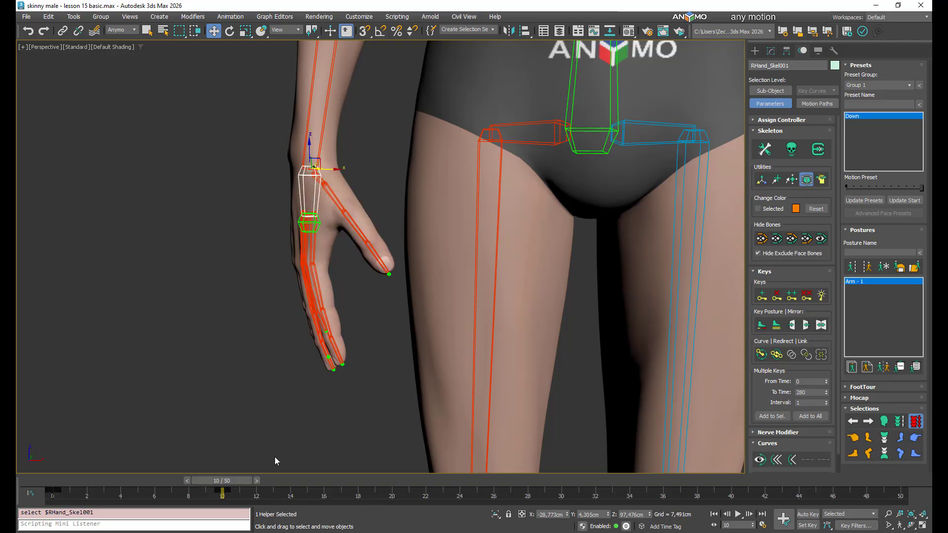
drag(235, 482, 383, 482)
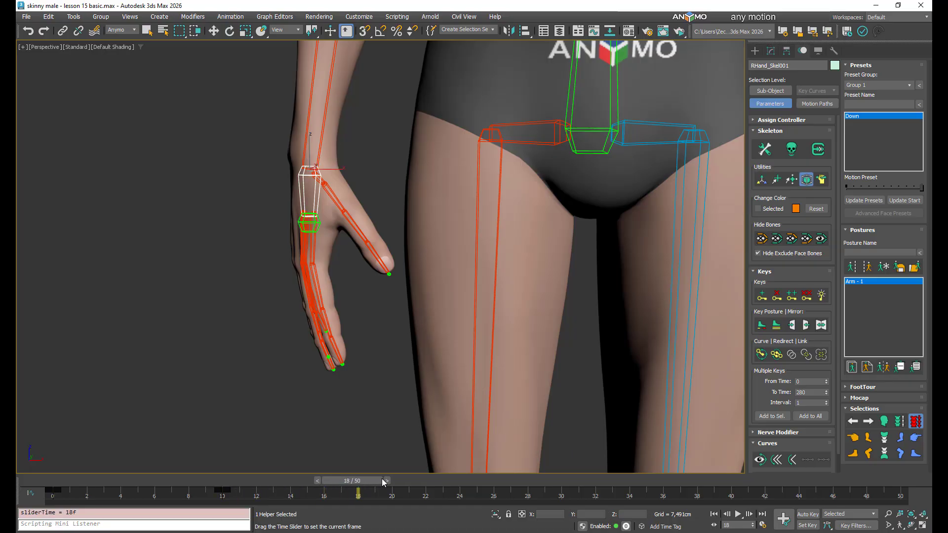
click(319, 292)
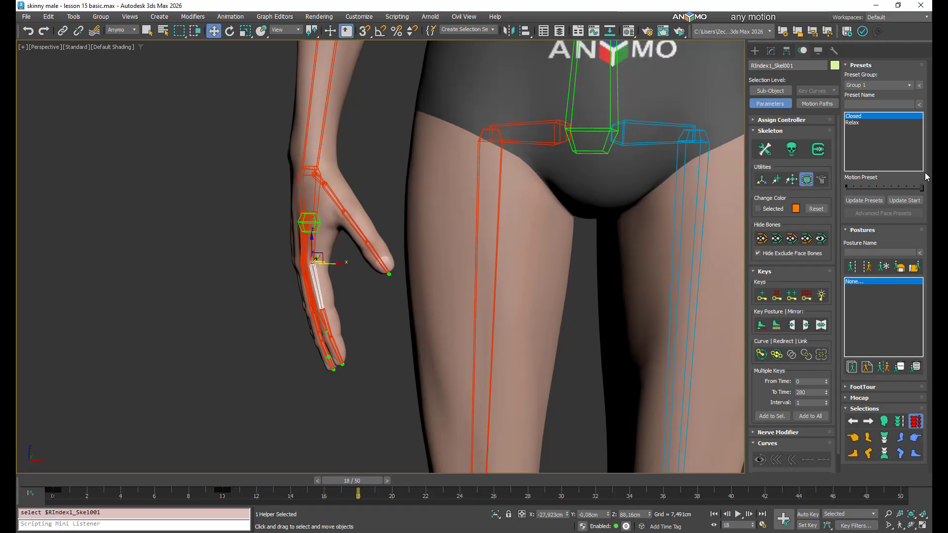
drag(922, 191, 932, 181)
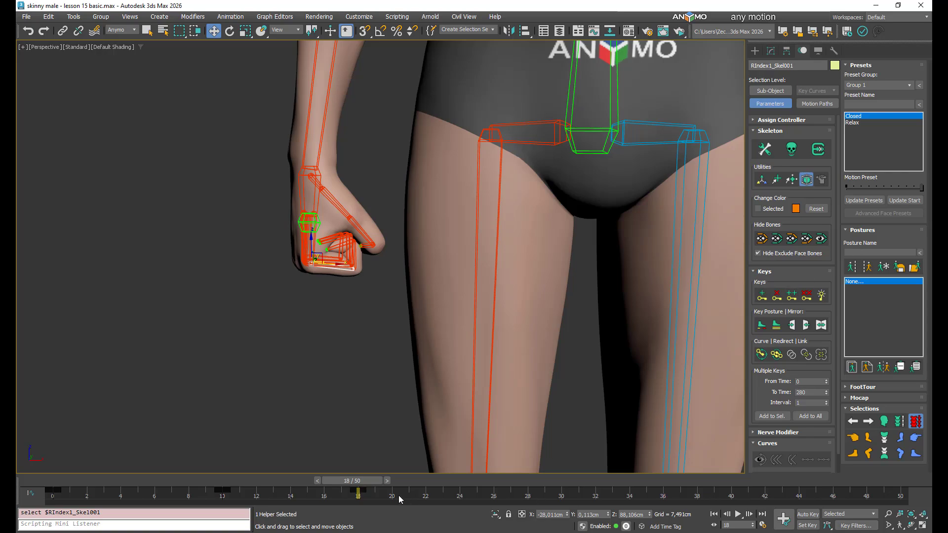
mouse_move(370, 476)
mouse_down()
mouse_move(180, 480)
mouse_move(358, 481)
mouse_move(274, 494)
mouse_move(326, 494)
mouse_move(243, 492)
mouse_move(364, 467)
mouse_up()
key(w)
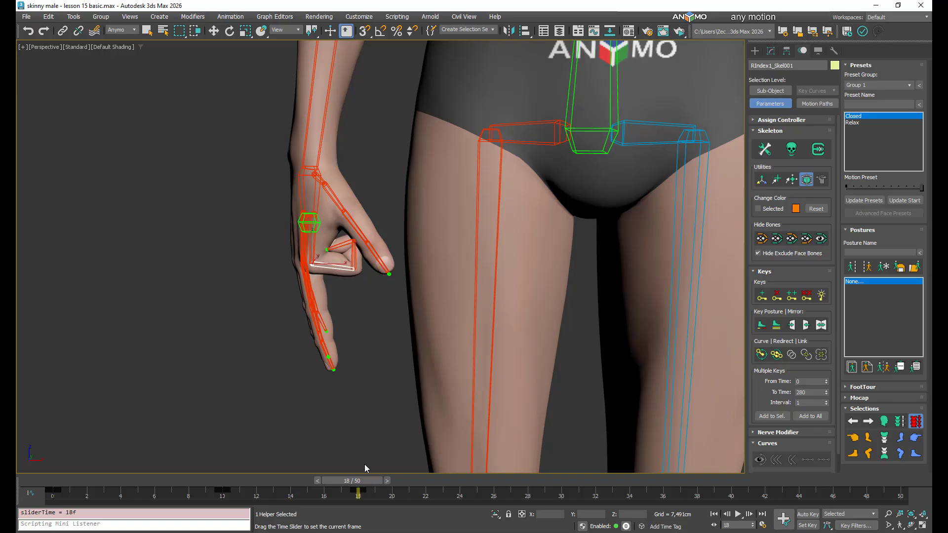
- Reapply the Closed preset at full strength, key all right-hand fingers from the index finger bone, and scrub around frame 18
drag(922, 189, 932, 177)
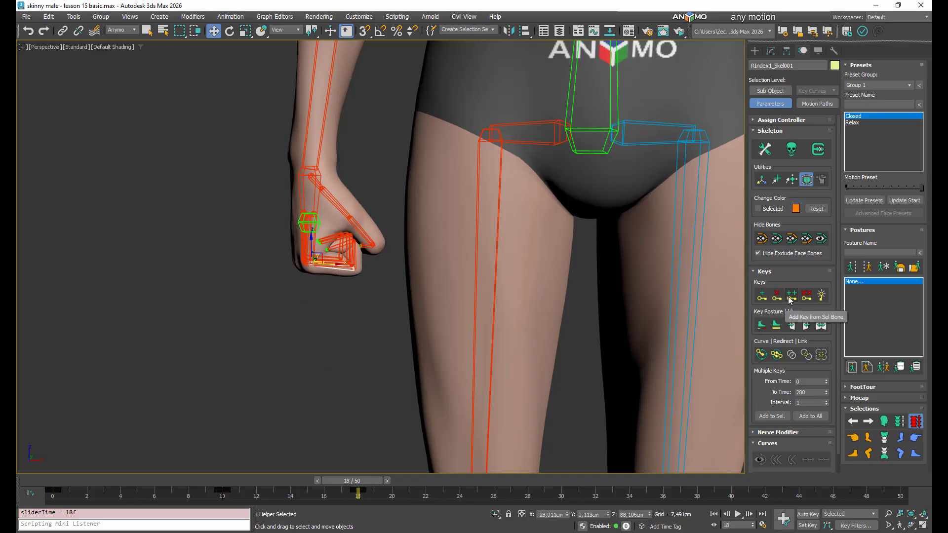
drag(346, 480, 363, 451)
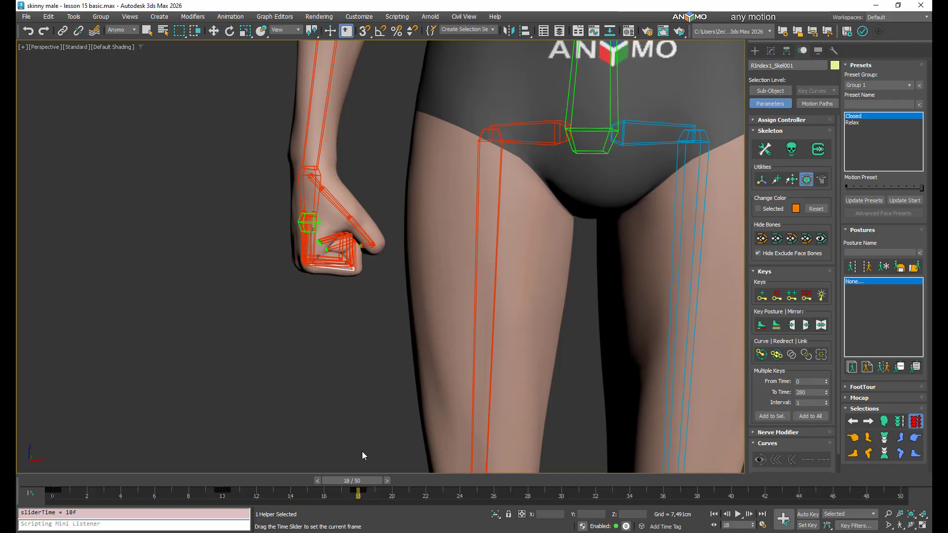
key(w)
- Try deleting only the right arm bones' keys from the upper arm, scrub back to frame 11 to check the fingers, and undo it
scroll(372, 298, down, 5)
middle_drag(372, 297, 365, 347)
click(357, 209)
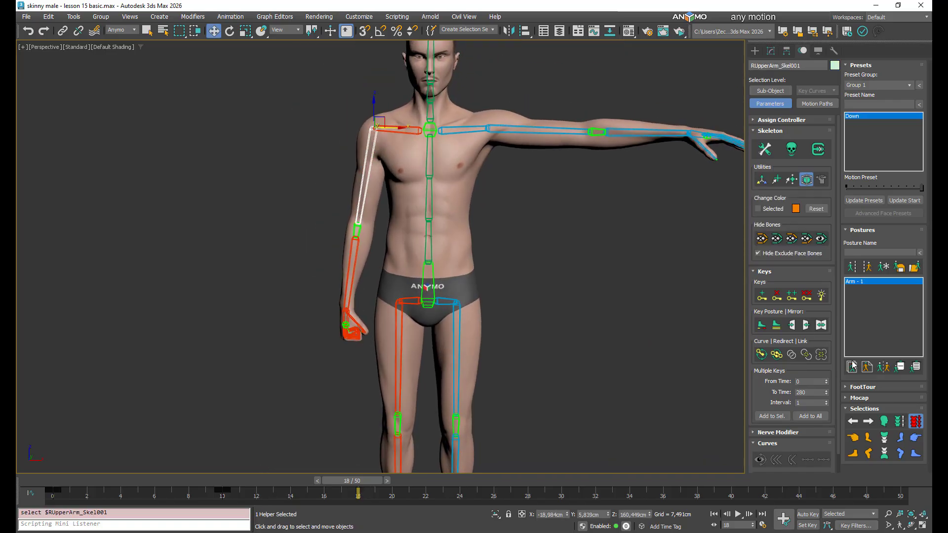
click(807, 324)
middle_drag(217, 171, 268, 230)
scroll(285, 239, up, 5)
drag(358, 483, 240, 495)
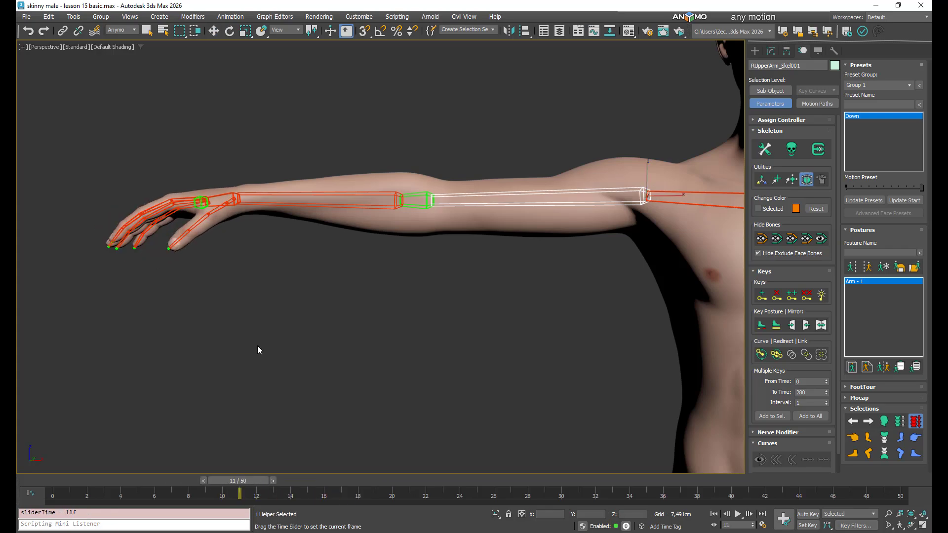
key(w)
key(ctrl+z)
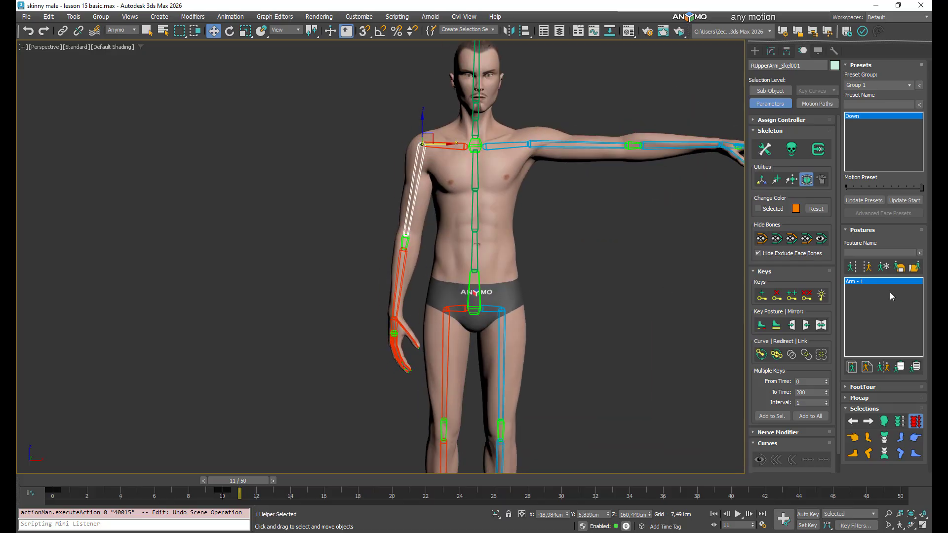
- Clear the keys of the right arm together with its hand and fingers from the upper arm bone, and inspect a middle finger bone
click(808, 296)
alt+middle_drag(194, 181, 234, 266)
scroll(233, 266, up, 3)
scroll(233, 267, up, 3)
click(293, 275)
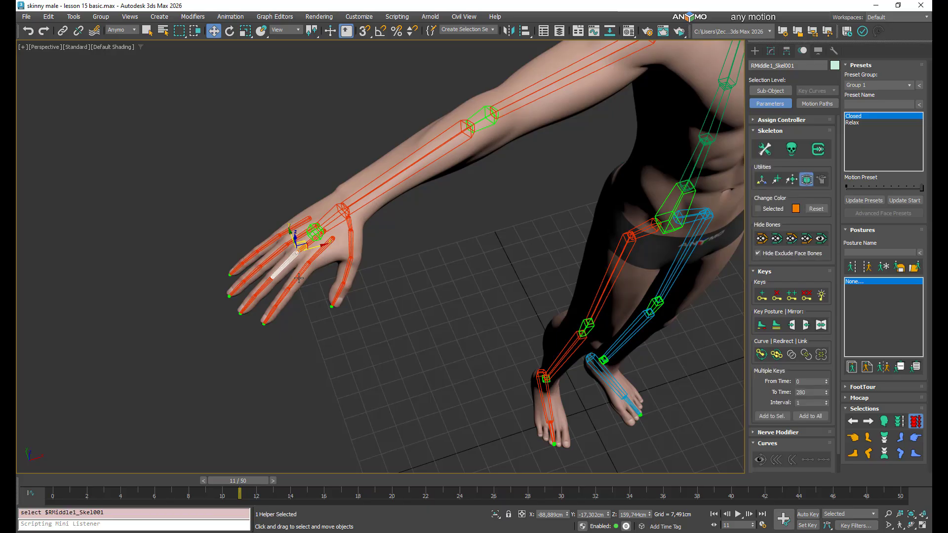
scroll(296, 275, down, 5)
alt+middle_drag(358, 292, 337, 255)
middle_drag(488, 385, 453, 278)
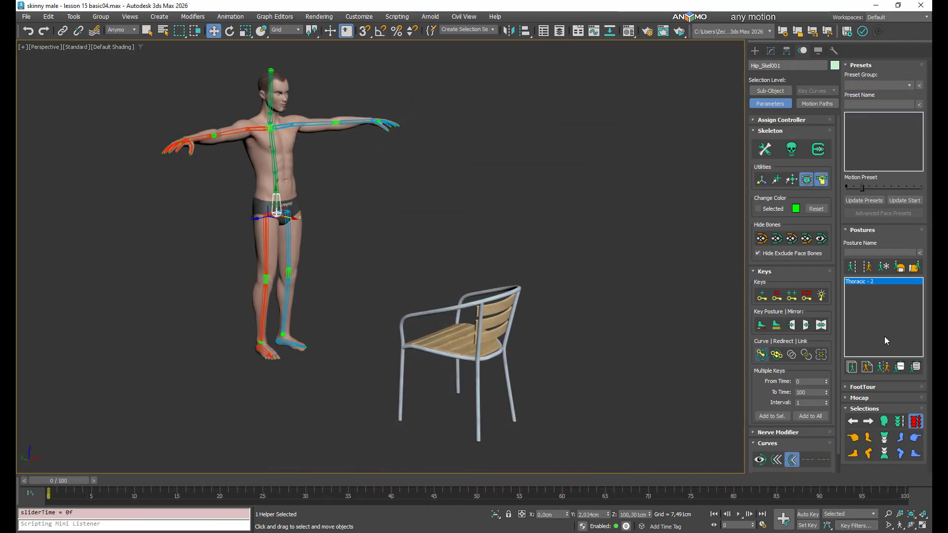
- In the chair scene, apply the Thoracic - 2 posture to the character, switch to the Left view and save the file
click(868, 369)
alt+middle_drag(415, 387, 481, 348)
key(l)
middle_drag(568, 141, 370, 301)
key(ctrl+s)
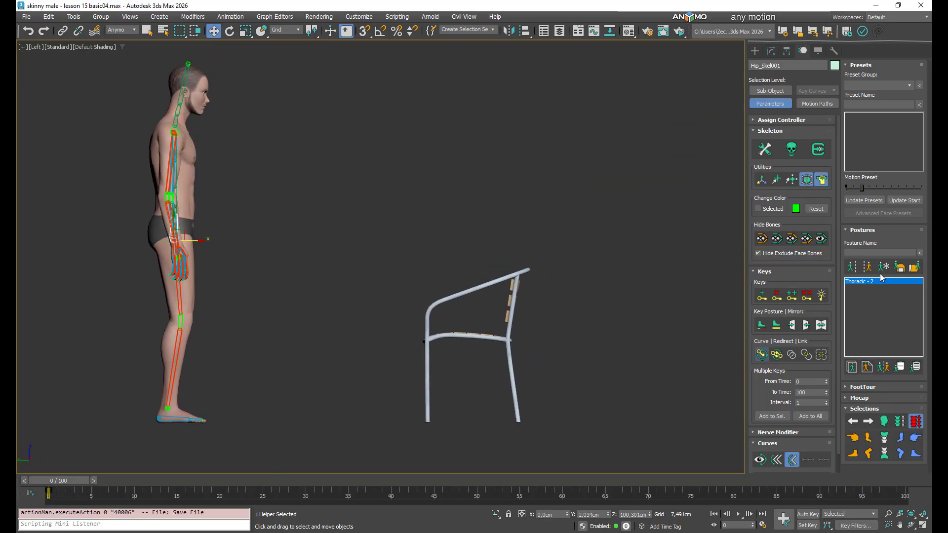
- Show a ghost of the starting posture, move the hip about 77 cm toward the chair at frame 20, and key the whole skeleton
click(884, 267)
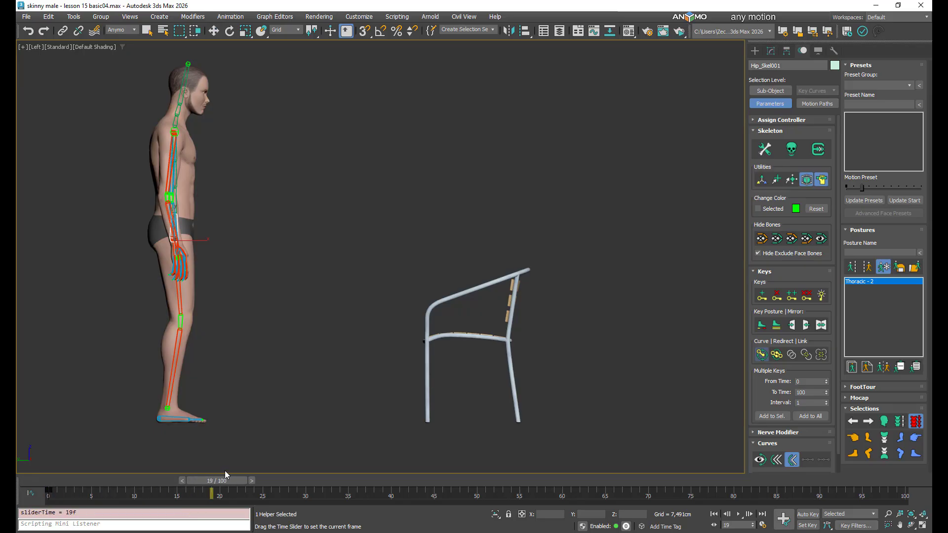
click(224, 474)
key(w)
drag(200, 240, 340, 240)
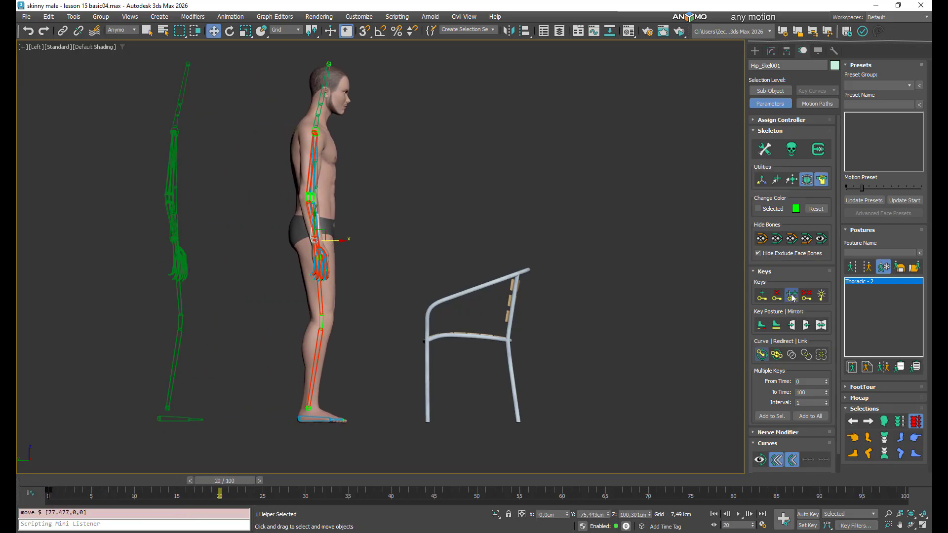
mouse_move(241, 478)
mouse_down()
mouse_move(174, 475)
mouse_move(239, 473)
mouse_up()
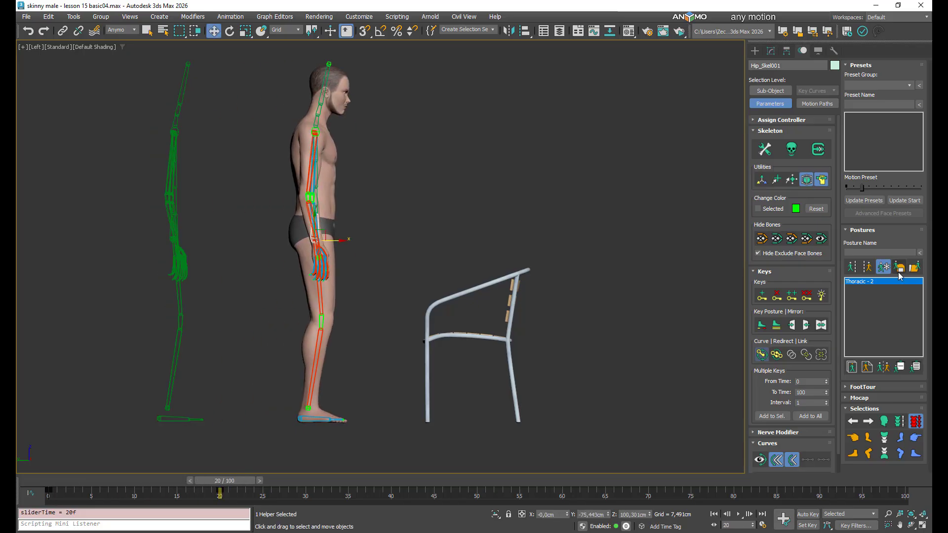
- Refresh the ghost at frame 20, and at frame 35 move the hip closer to the chair, rotate it about 66.5° around Z and key it
click(883, 270)
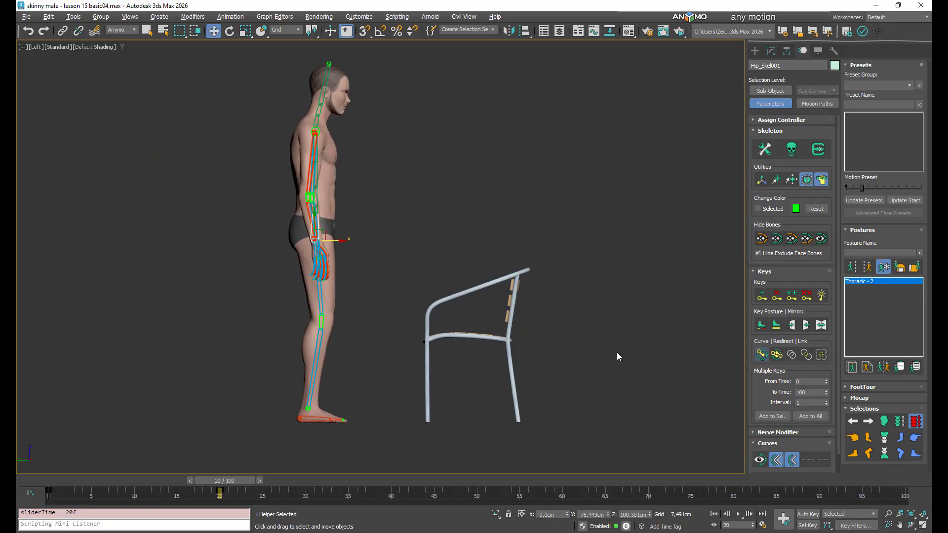
drag(243, 488, 358, 473)
drag(345, 240, 463, 245)
right_click(434, 214)
click(447, 234)
right_click(463, 245)
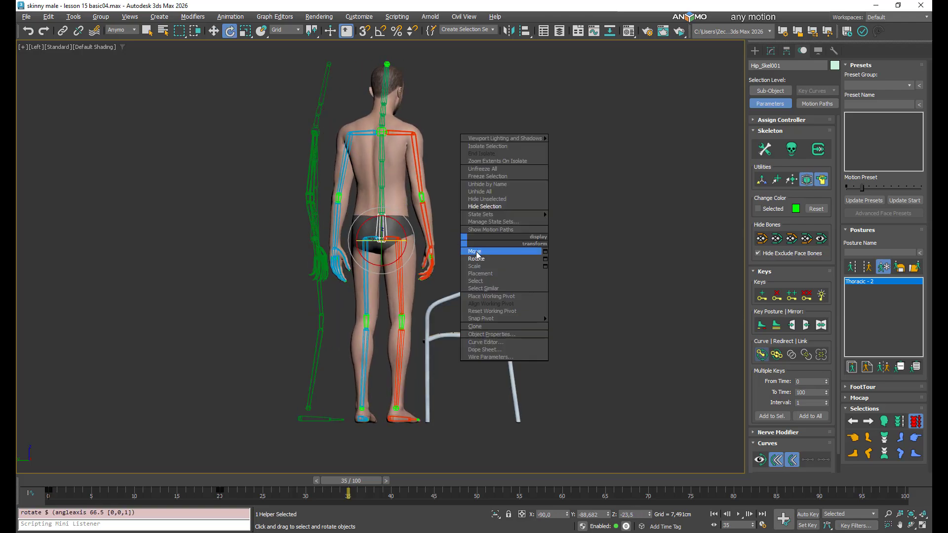
click(474, 251)
drag(396, 241, 392, 241)
- At frame 50, rotate the hip until the character's back faces the chair, move it about 7 cm toward the seat and key the skeleton
drag(350, 481, 378, 482)
key(ctrl+s)
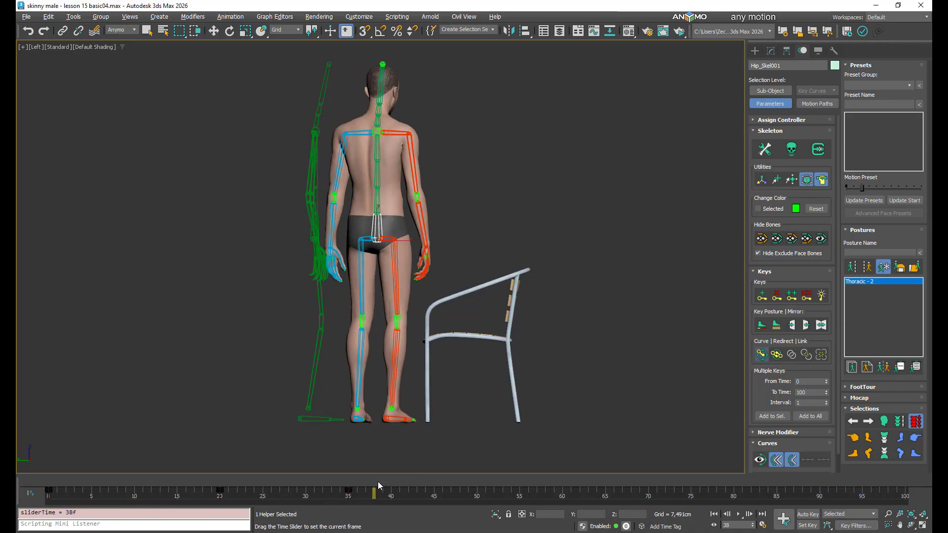
right_click(418, 248)
click(435, 260)
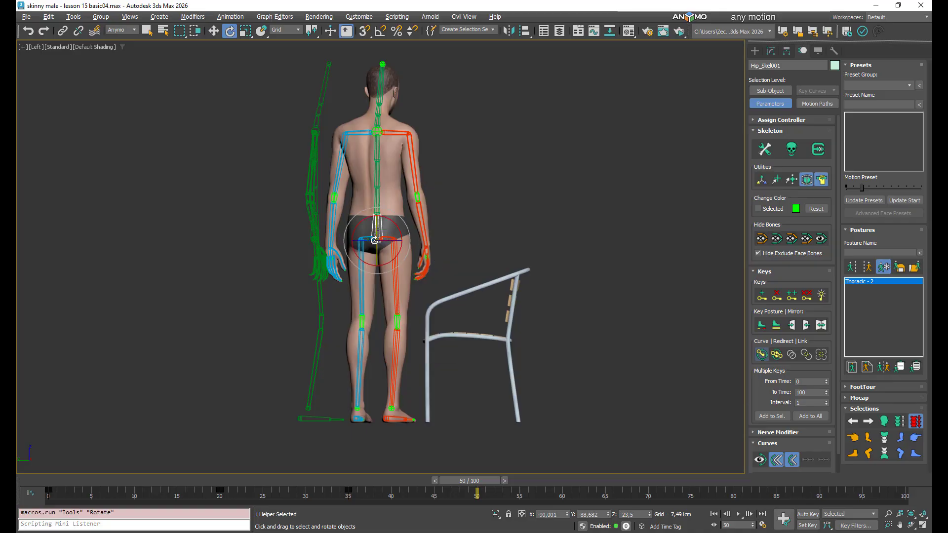
drag(394, 241, 476, 246)
key(w)
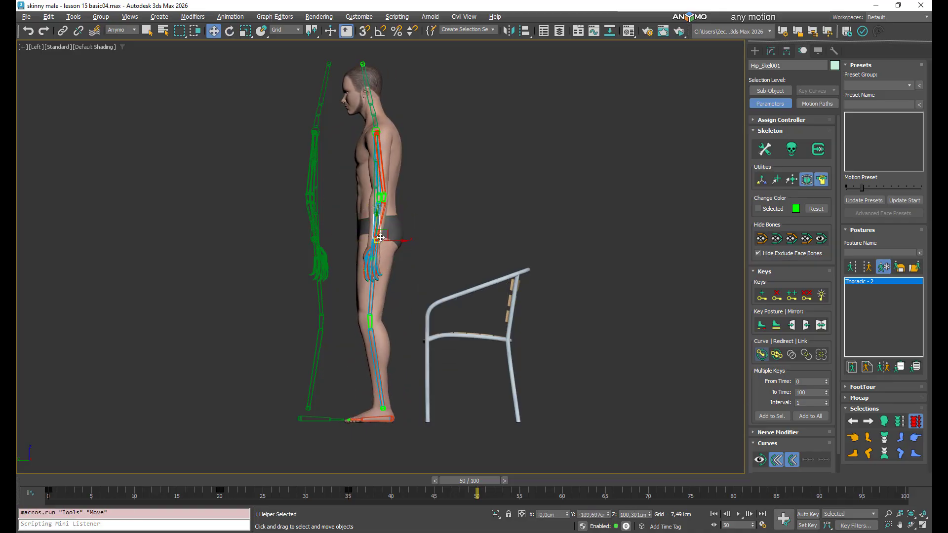
drag(399, 241, 413, 240)
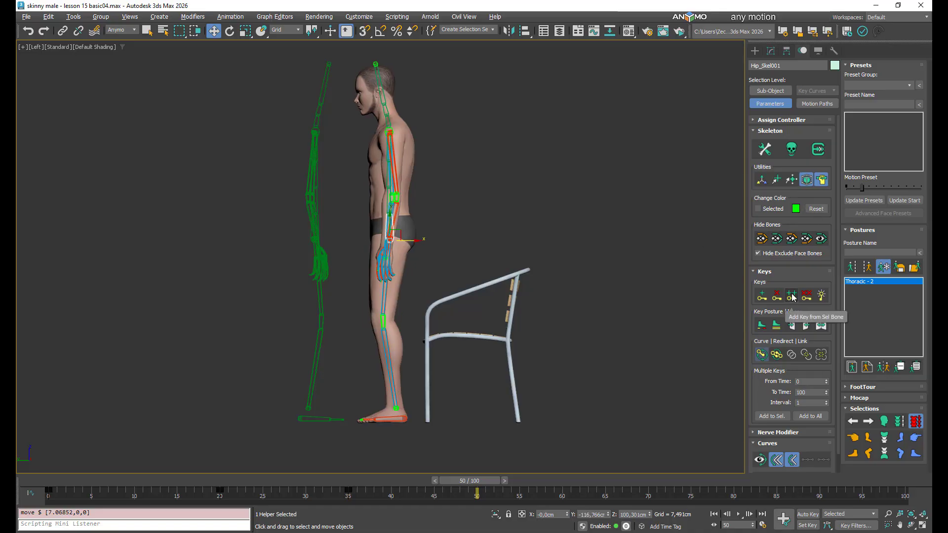
- At frame 70, seat the character by moving the hip about 51 cm back and 45 cm down onto the chair
drag(486, 483, 547, 482)
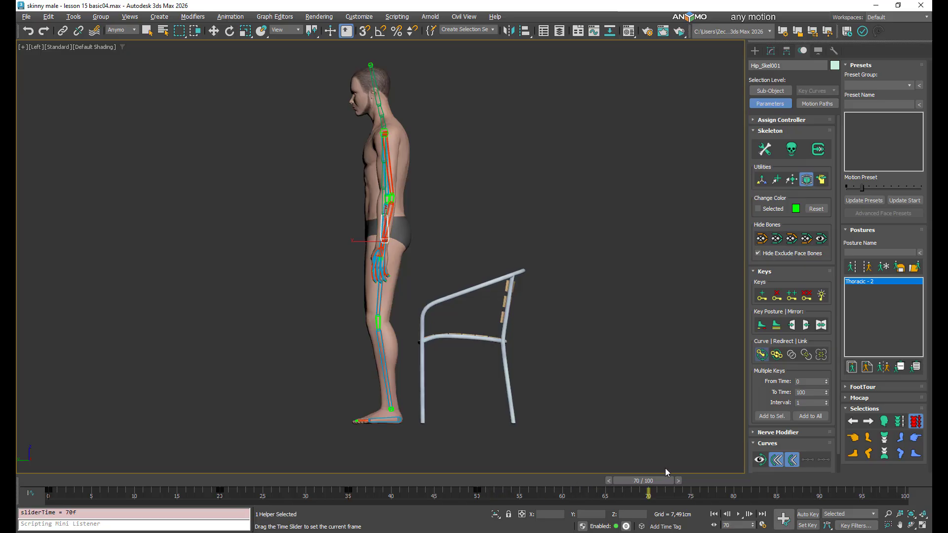
key(w)
drag(386, 240, 471, 312)
scroll(476, 314, up, 3)
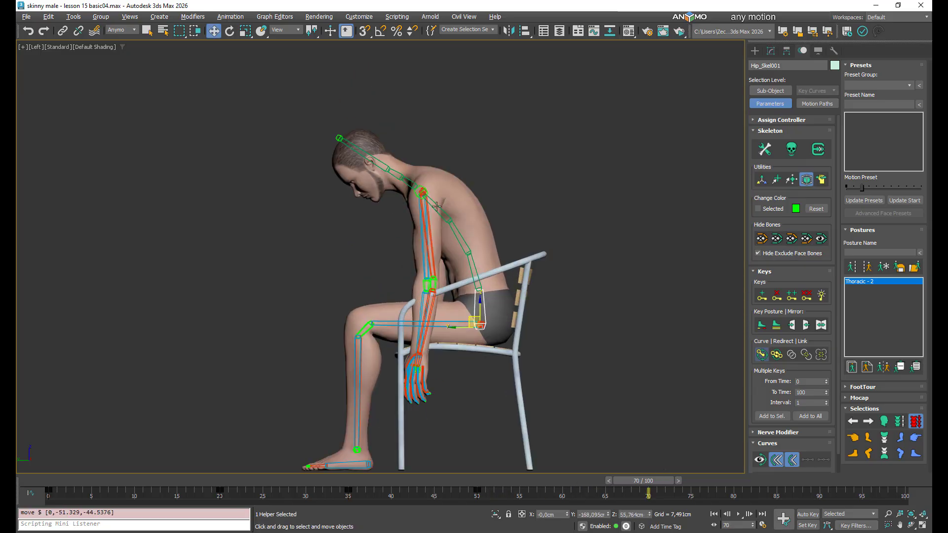
- Straighten the torso by moving the spine tip about 25 cm back and 6 cm up, key the pose from the hip and scrub back
click(887, 434)
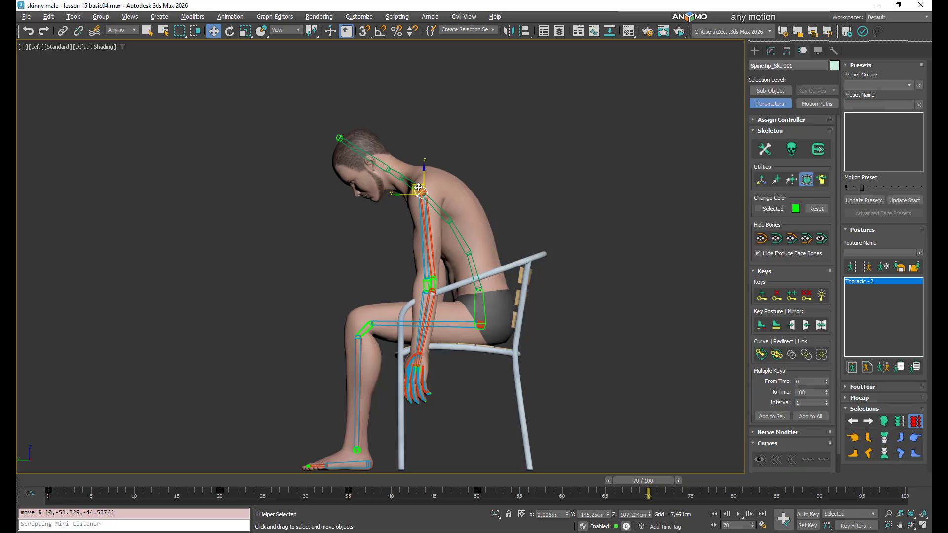
drag(424, 187, 479, 168)
click(884, 454)
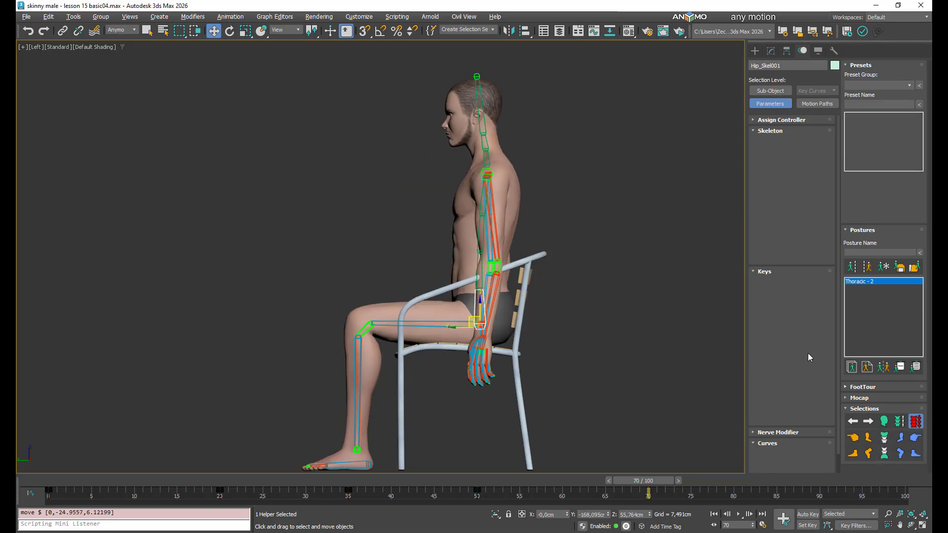
drag(644, 481, 215, 482)
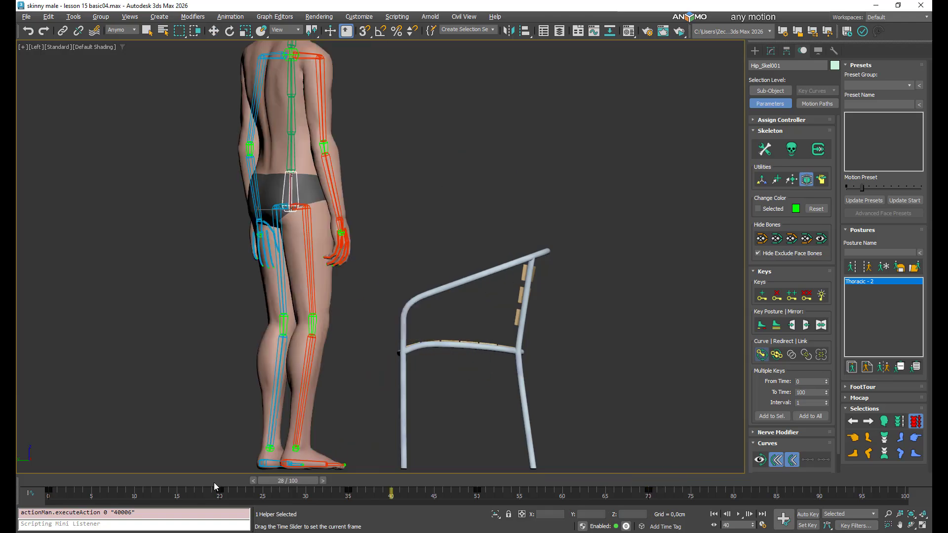
- Show the ghost of the frame 0 pose and, at frame 10, lower the hip about 2.7 cm
click(885, 269)
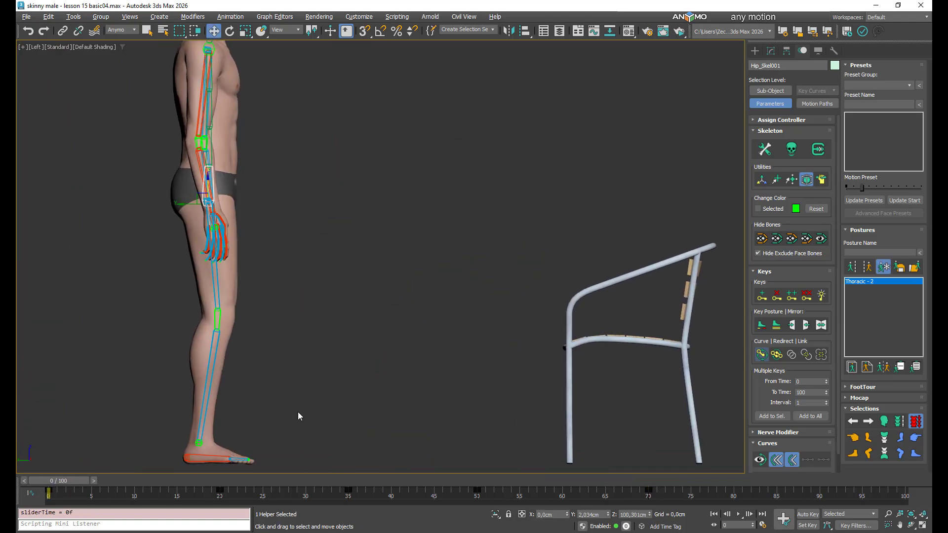
drag(104, 479, 159, 464)
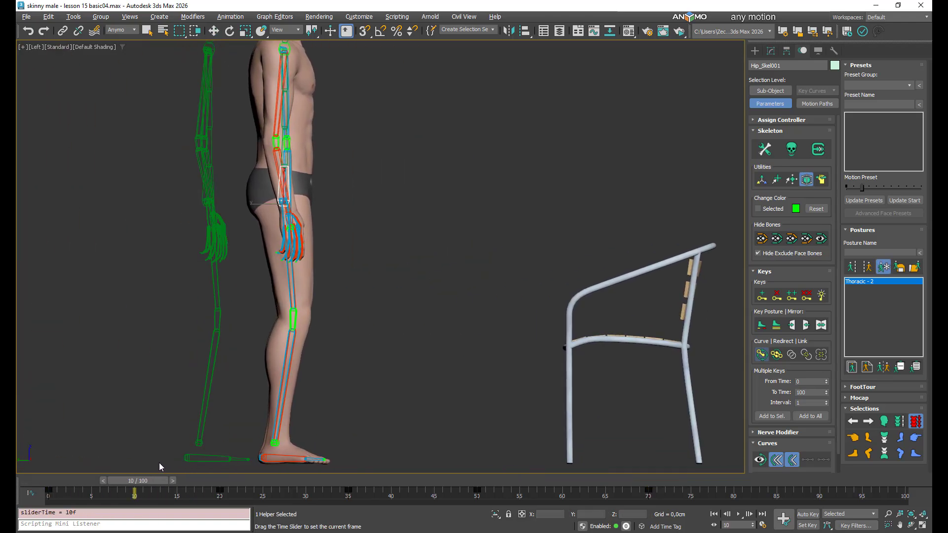
scroll(398, 245, down, 3)
scroll(363, 208, up, 2)
drag(322, 207, 322, 214)
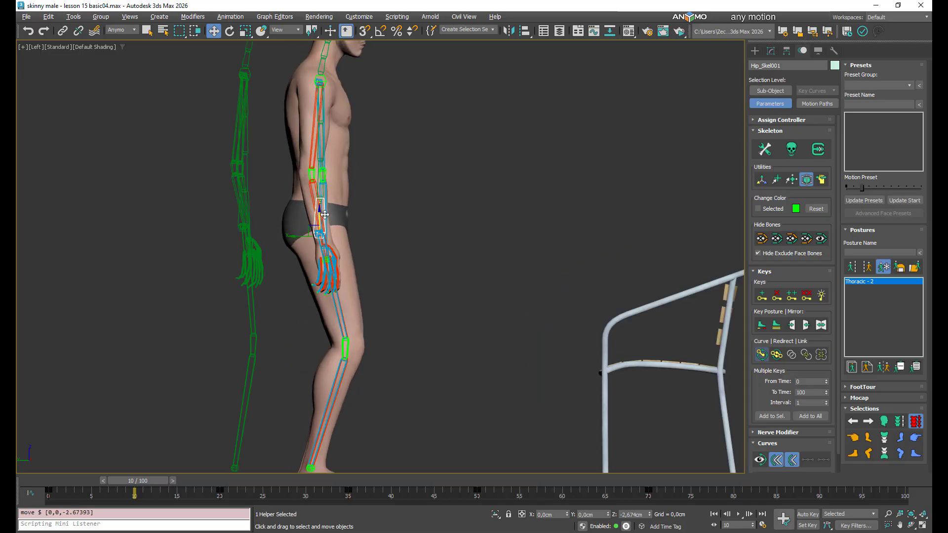
- At frame 10, place the right foot back on its ghost from frame 0
scroll(336, 253, down, 2)
scroll(364, 421, up, 3)
click(327, 399)
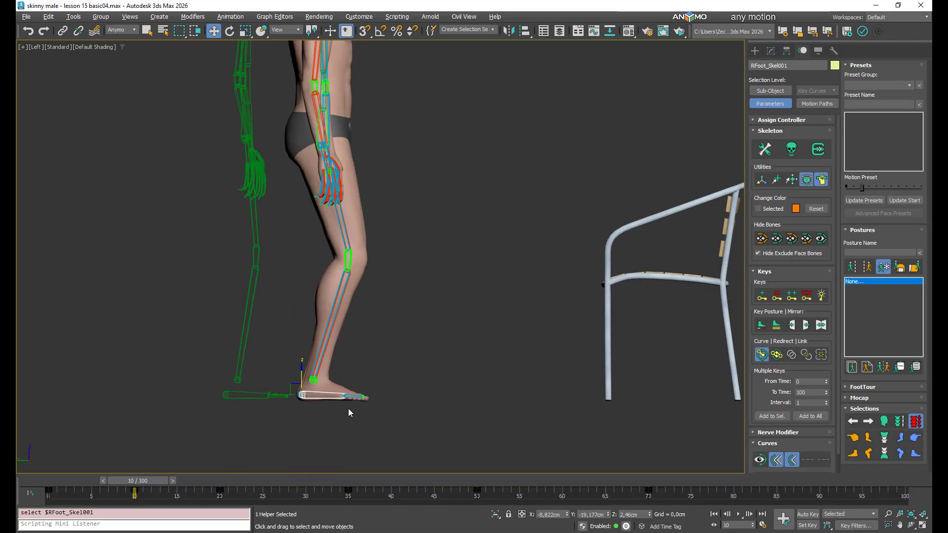
click(777, 327)
- Raise the right heel by moving the right ankle in local coordinates, keeping the toes aligned with the ghost
scroll(303, 427, up, 3)
click(175, 333)
drag(176, 309, 176, 297)
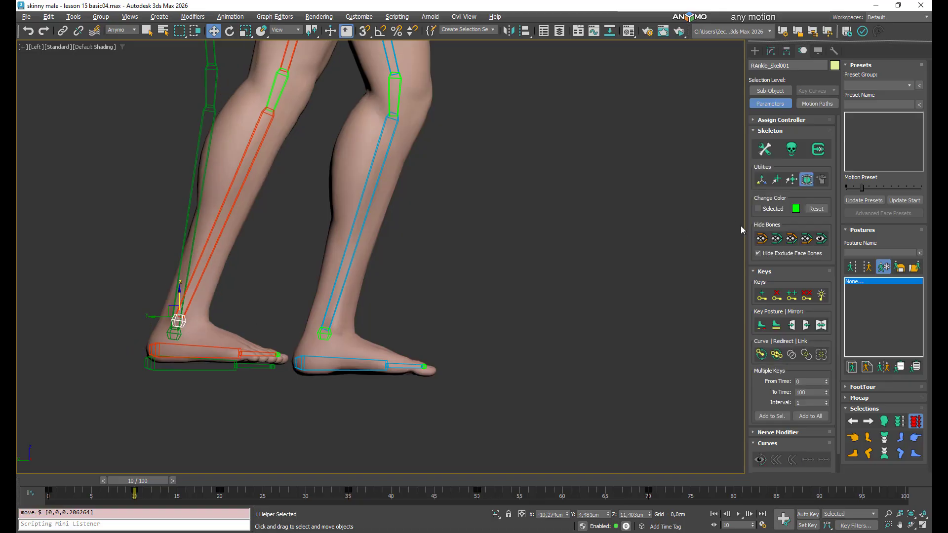
click(762, 181)
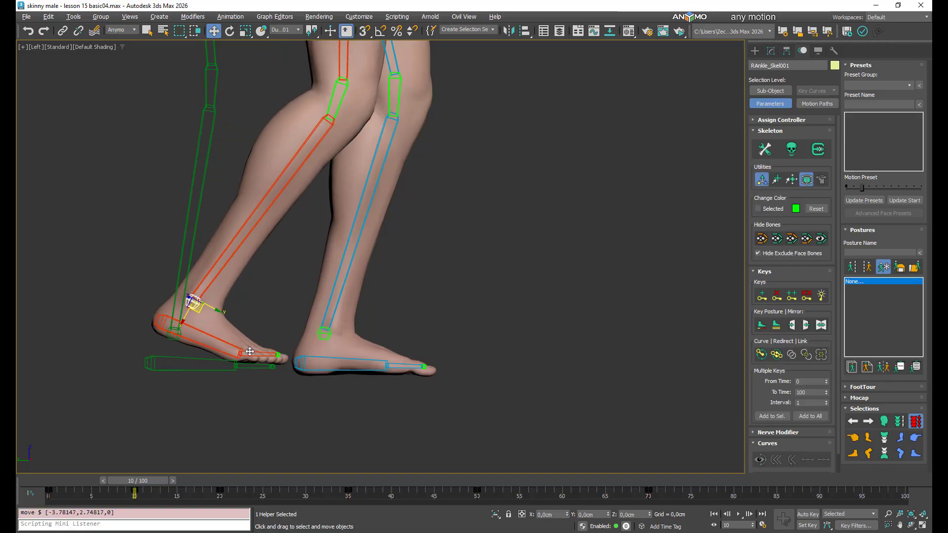
click(776, 325)
drag(193, 317, 189, 321)
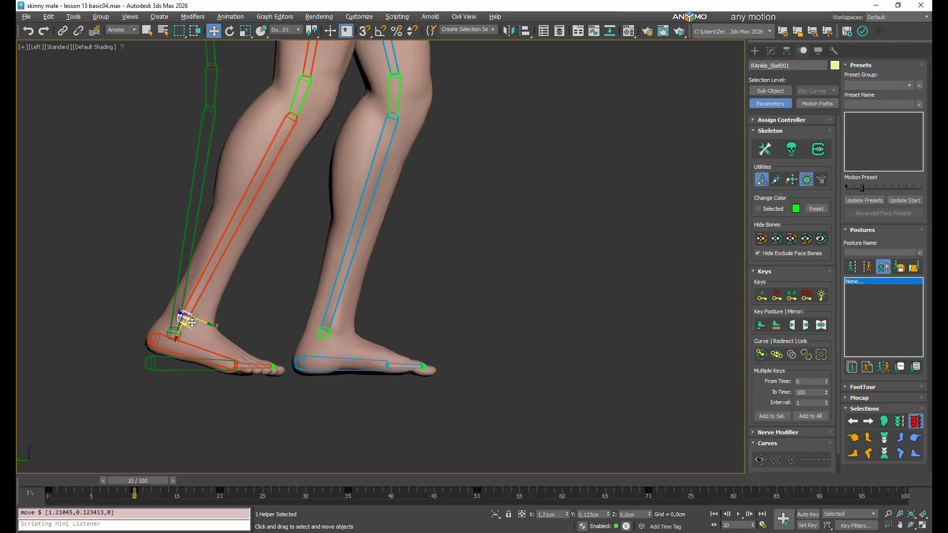
- Scrub the timeline around frame 10 to check the right foot and save the scene
scroll(198, 322, down, 2)
middle_drag(230, 328, 246, 329)
mouse_move(149, 481)
mouse_down()
mouse_move(60, 473)
mouse_move(149, 465)
mouse_up()
key(ctrl+s)
scroll(301, 359, down, 3)
middle_drag(300, 359, 276, 416)
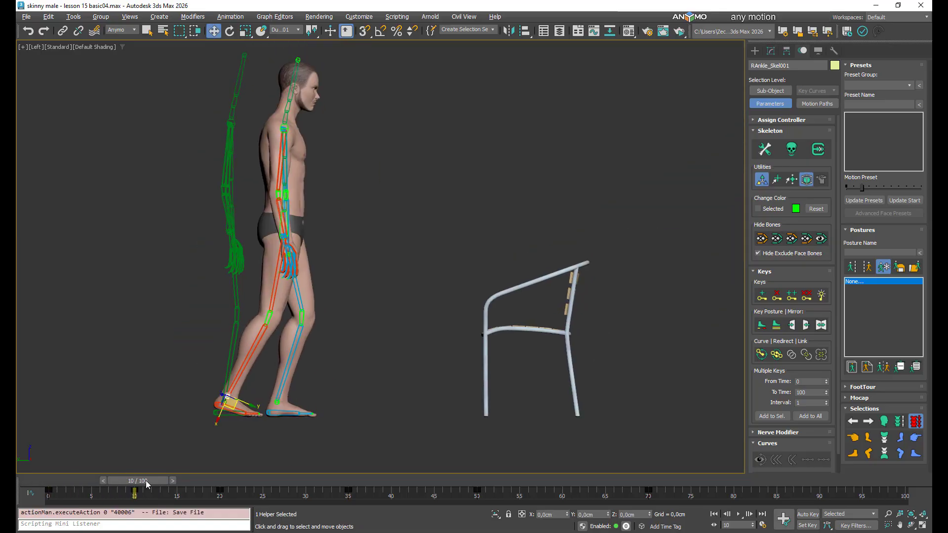
- Show the ghost of the upcoming pose and, at frame 10, step the left foot forward toward it with the toes raised
mouse_move(147, 481)
mouse_down()
mouse_move(236, 466)
mouse_move(146, 484)
mouse_up()
click(293, 410)
click(772, 328)
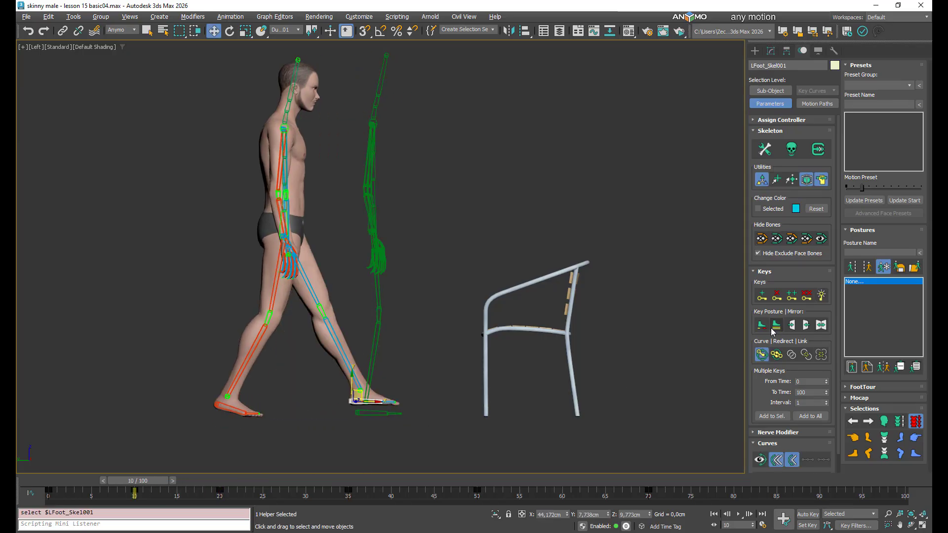
scroll(396, 402, up, 3)
drag(381, 402, 381, 389)
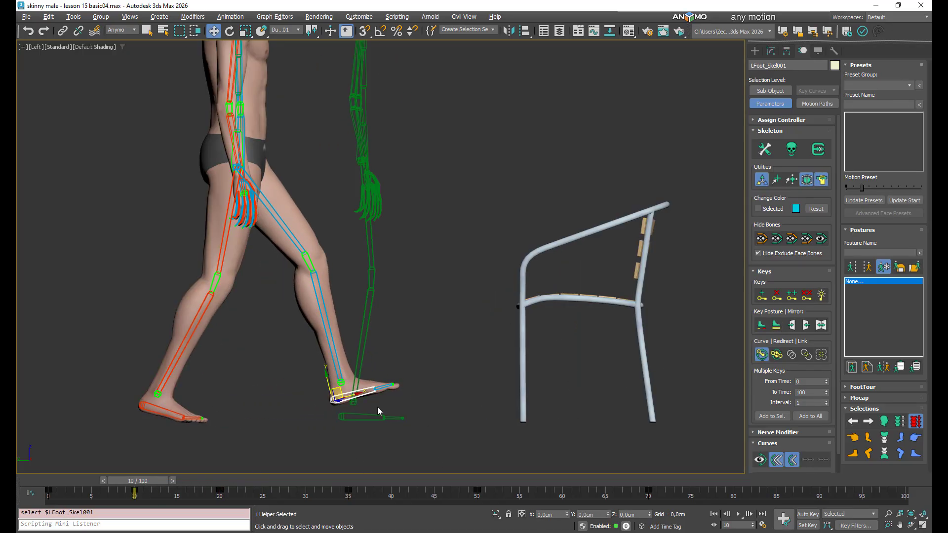
click(761, 328)
- Move the hip in two passes about 7.4 cm forward and 3.1 cm down, aligning the left heel with its ghost after each
click(252, 157)
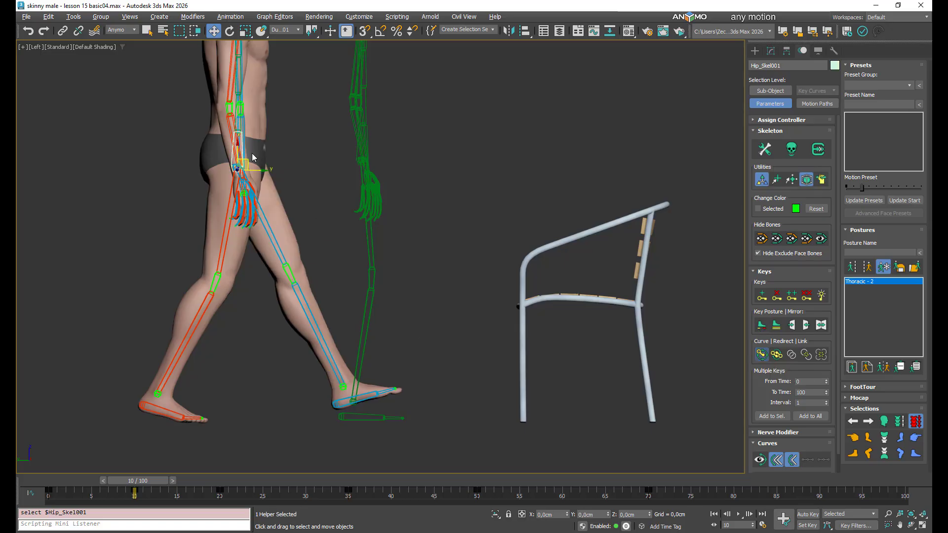
drag(248, 156, 259, 162)
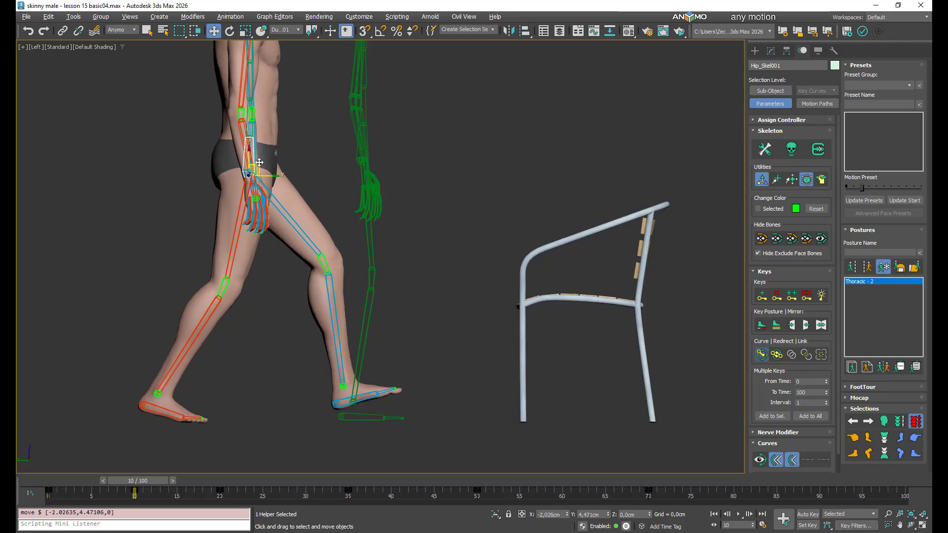
click(357, 400)
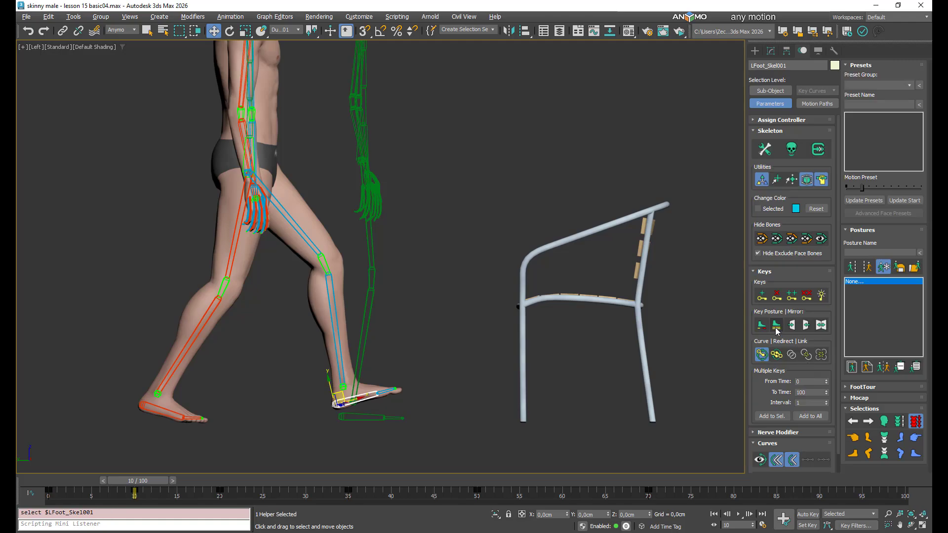
click(762, 326)
click(256, 154)
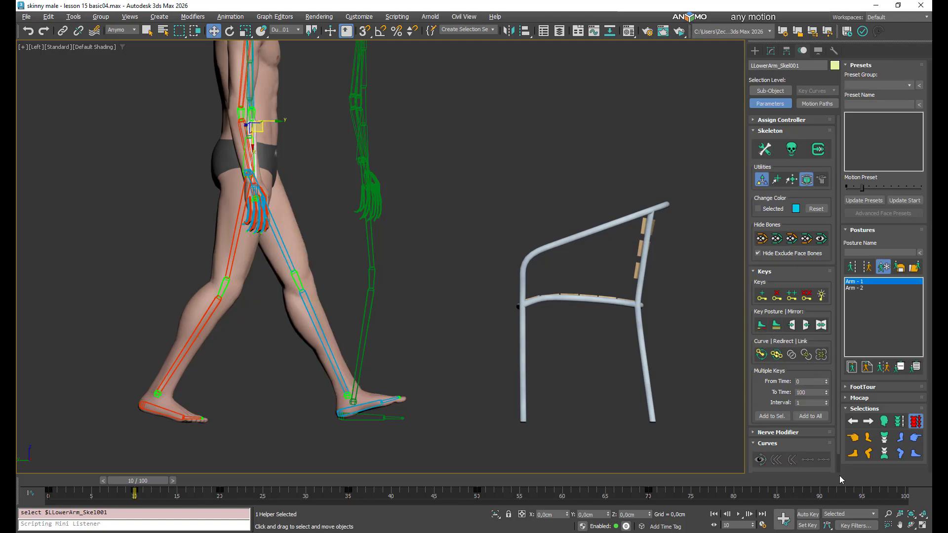
drag(259, 166, 267, 169)
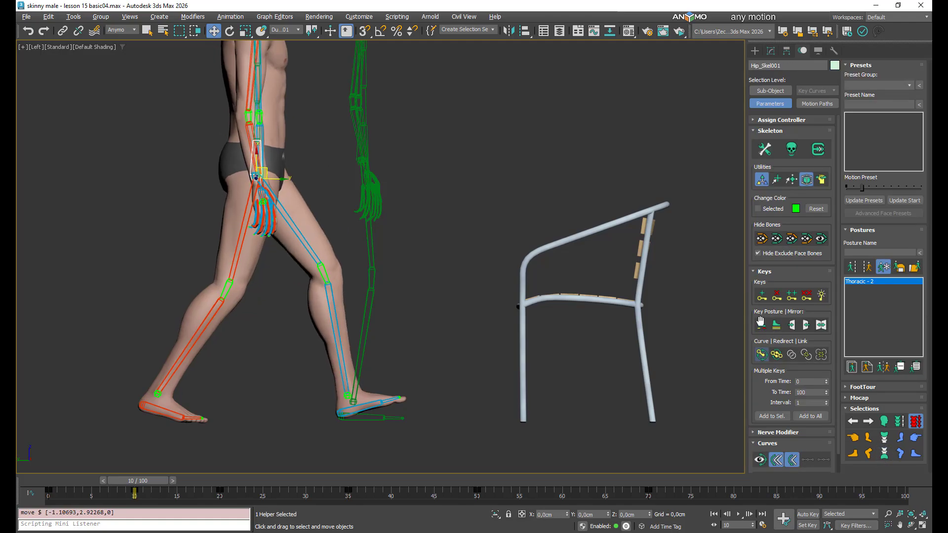
click(349, 412)
click(763, 326)
- Seen from the front at frame 10, shift the hip about 3.8 cm toward the character's right side
scroll(385, 419, down, 3)
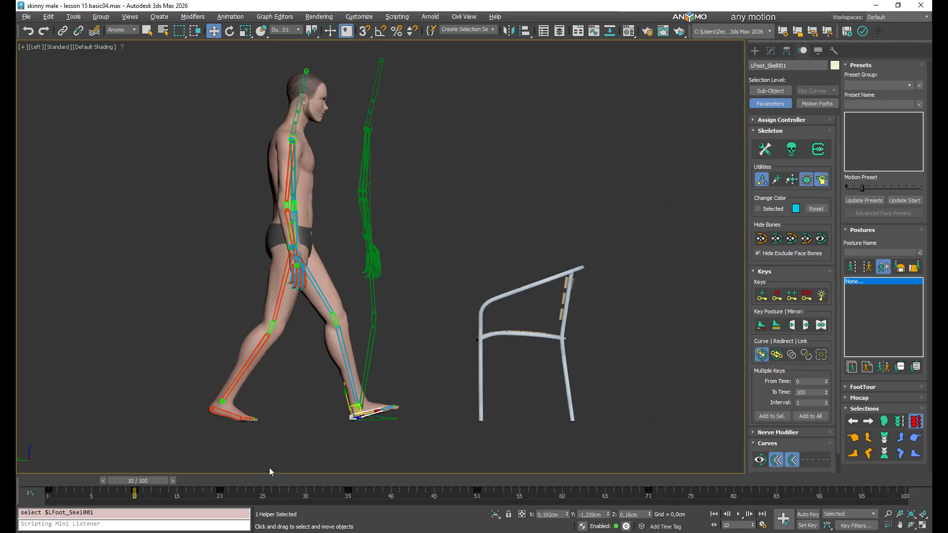
mouse_move(138, 481)
mouse_down()
mouse_move(78, 478)
mouse_move(233, 475)
mouse_move(225, 486)
mouse_move(28, 472)
mouse_move(144, 483)
mouse_up()
key(w)
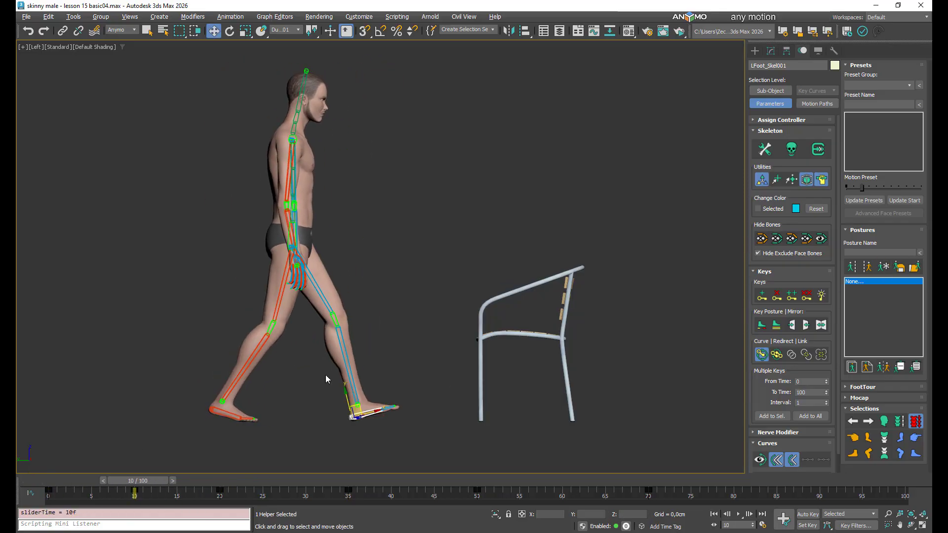
click(292, 235)
alt+middle_drag(291, 234, 223, 235)
drag(364, 269, 357, 268)
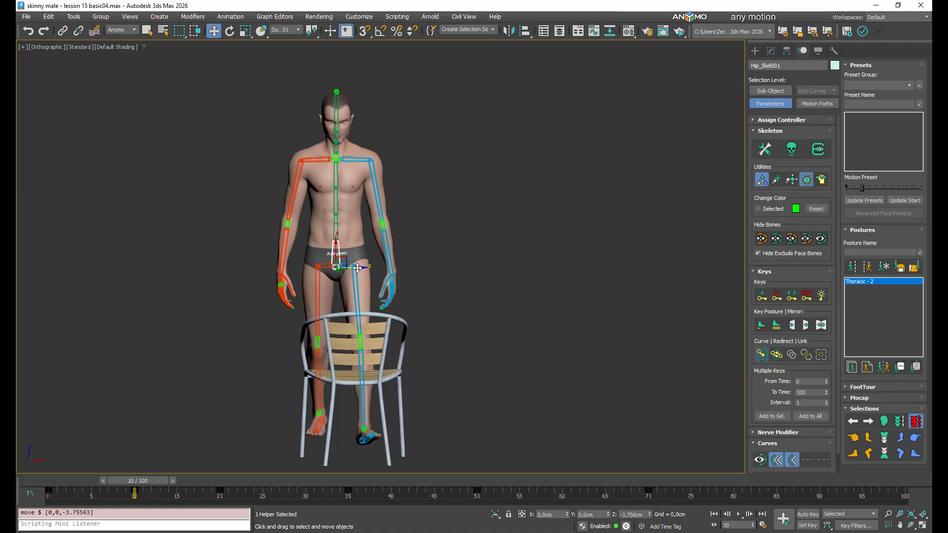
- Scrub the walk from the side and examine the right foot and toes against the ghost at frame 7
alt+middle_drag(396, 368, 466, 370)
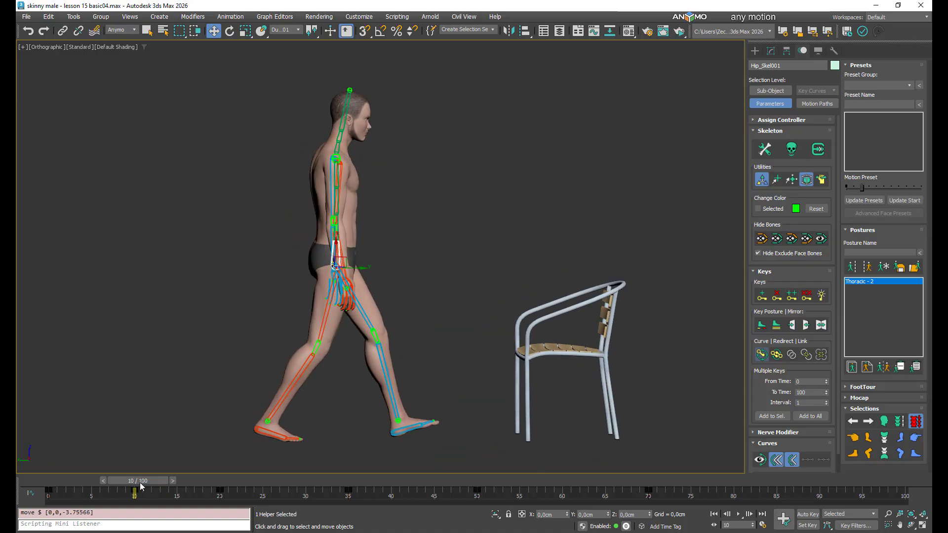
mouse_move(141, 481)
mouse_down()
mouse_move(48, 478)
mouse_move(130, 479)
mouse_up()
key(w)
click(269, 414)
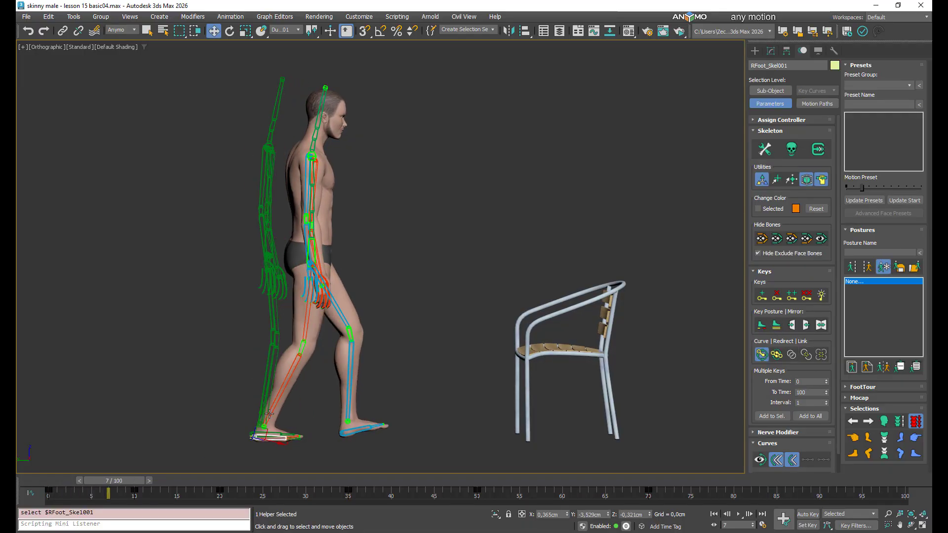
scroll(271, 410, up, 5)
click(333, 334)
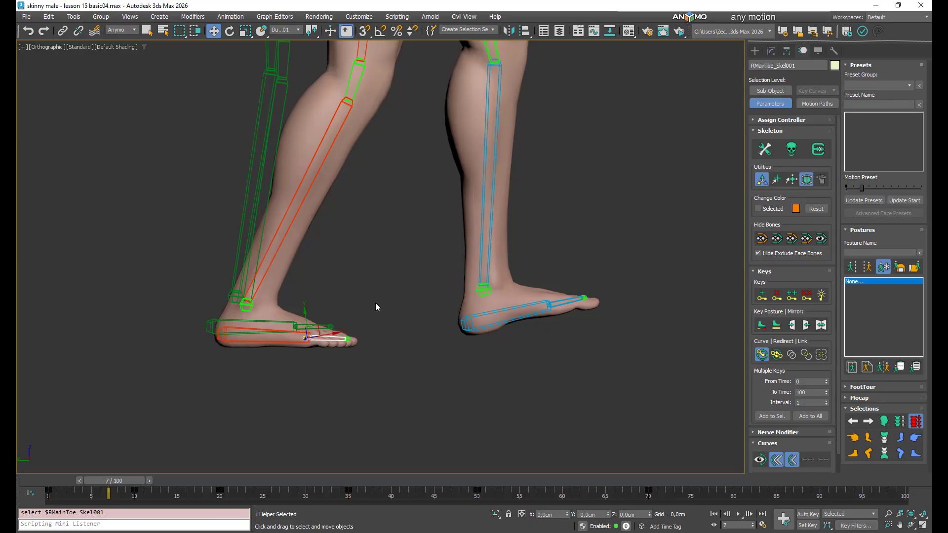
scroll(375, 308, down, 5)
scroll(307, 345, up, 4)
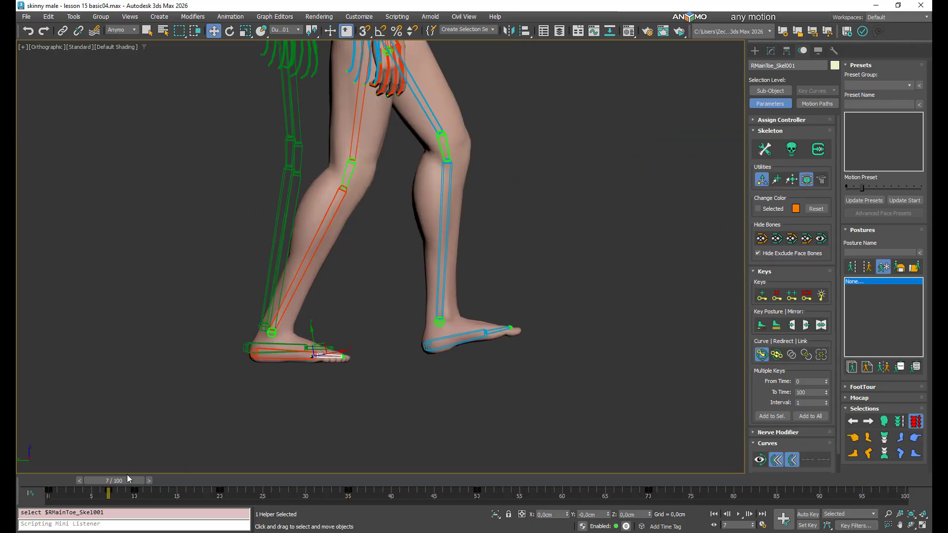
- At frame 7, advance the left foot toward the upcoming pose's ghost, pull it about 7 cm back and 2 cm down, and key it
mouse_move(127, 476)
mouse_down()
mouse_move(62, 478)
mouse_move(190, 481)
mouse_move(67, 484)
mouse_move(150, 491)
mouse_move(108, 491)
mouse_move(225, 481)
mouse_move(116, 484)
mouse_up()
key(w)
click(884, 267)
click(467, 338)
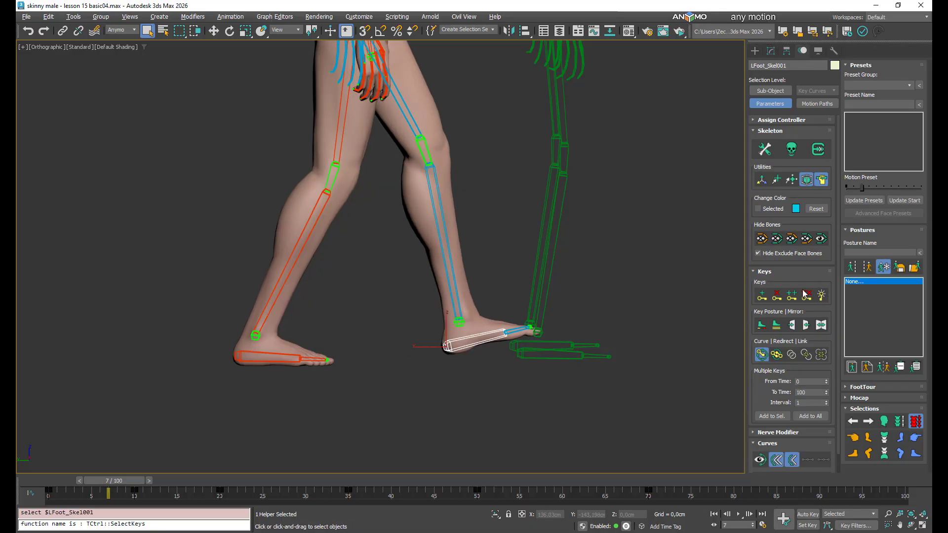
click(778, 328)
key(w)
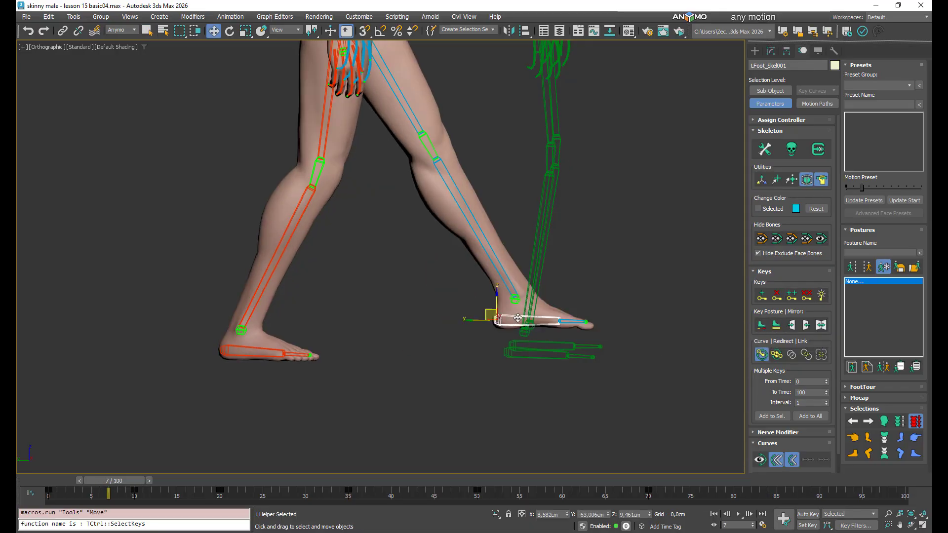
mouse_move(486, 314)
mouse_down()
mouse_move(466, 320)
mouse_move(483, 331)
mouse_up()
key(Page_Down)
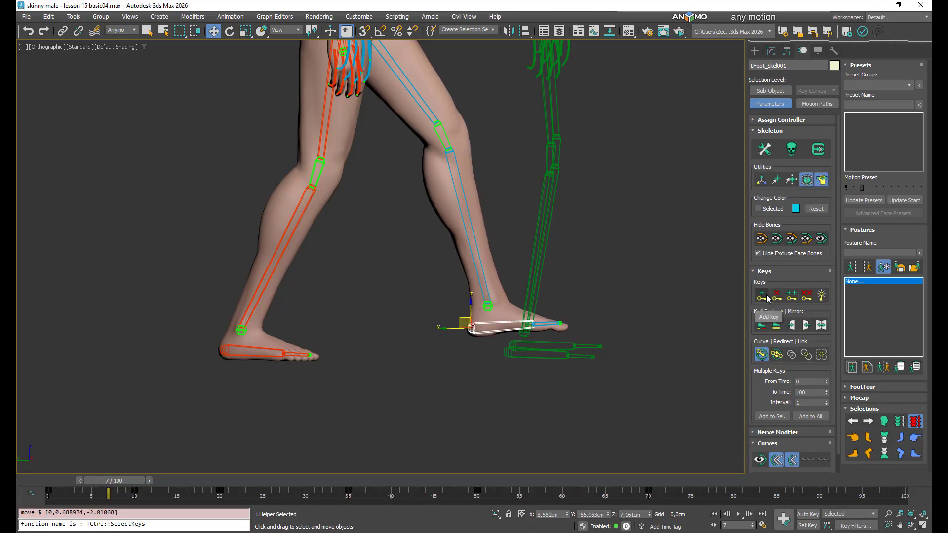
- At frame 13, align the left foot with its ghost on the ground and key it
drag(131, 479, 181, 500)
key(w)
click(777, 325)
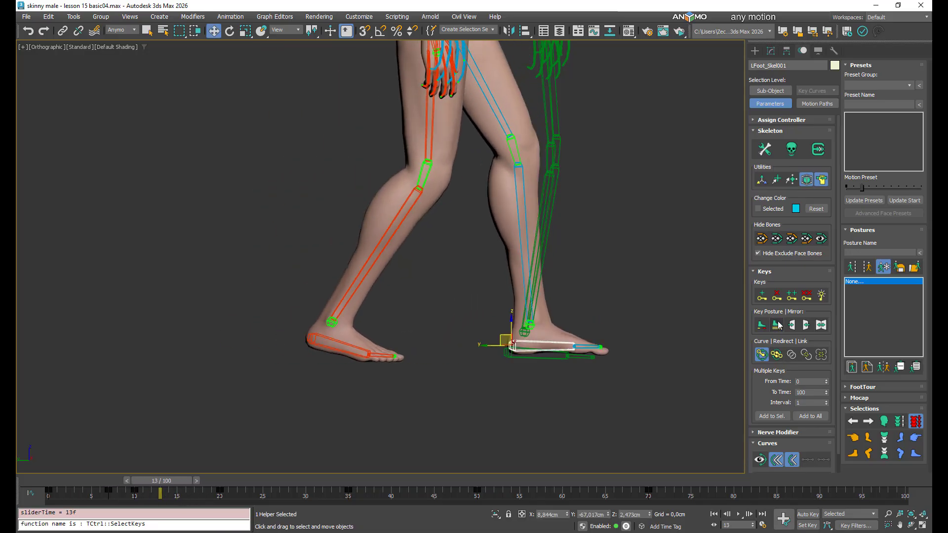
click(765, 299)
- At frame 10, swing the right hand about 11 cm forward and 3.6 cm up
scroll(447, 354, down, 4)
middle_drag(454, 355, 370, 415)
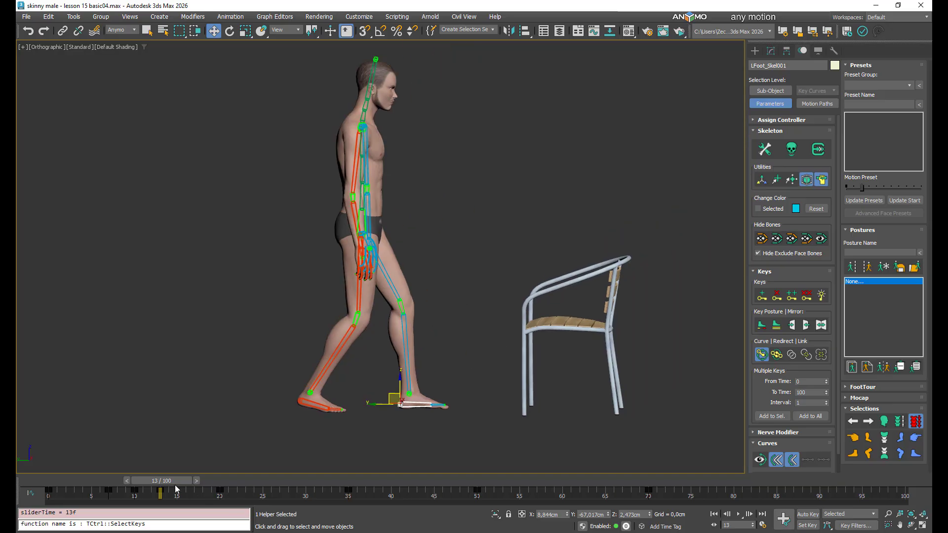
drag(174, 483, 135, 496)
key(w)
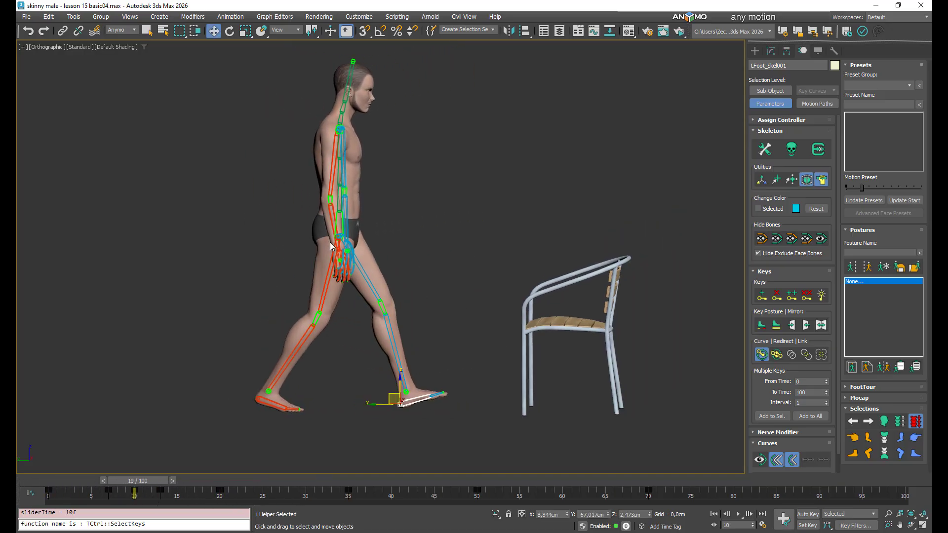
scroll(346, 267, up, 8)
click(351, 271)
drag(351, 270, 411, 283)
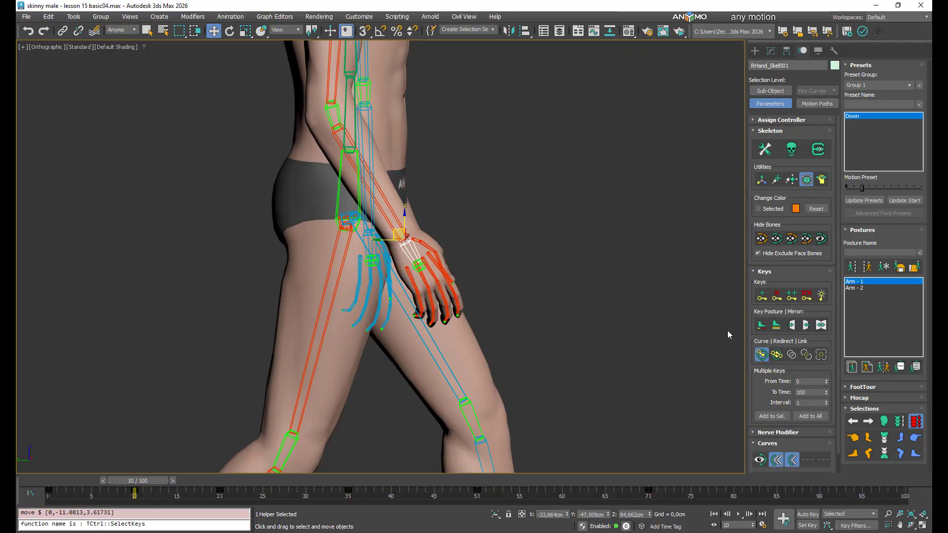
- Swing the left hand about 14 cm back and 1.7 cm up at frame 10
click(916, 438)
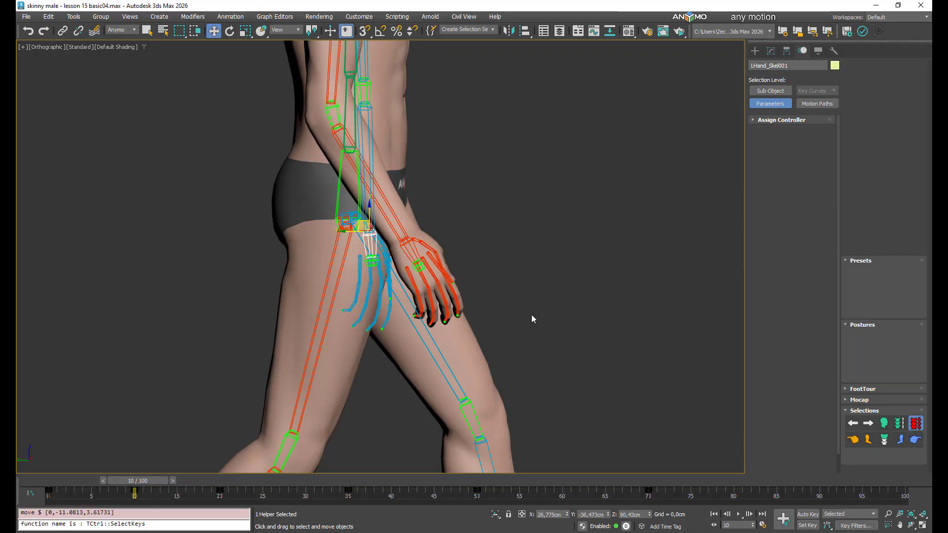
drag(363, 226, 292, 217)
scroll(360, 242, down, 8)
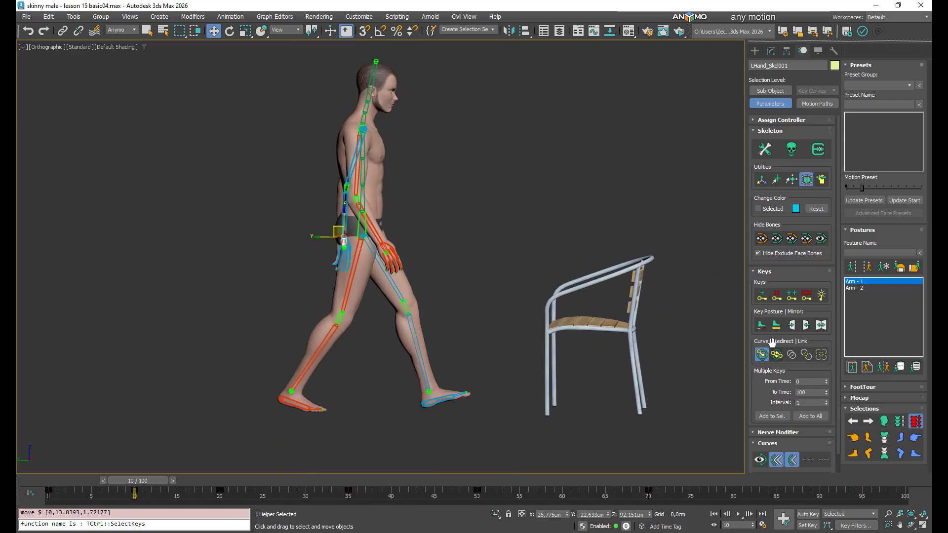
- At frame 28, turn on the neighbouring pose ghosts and lower the hip slightly
drag(158, 479, 304, 482)
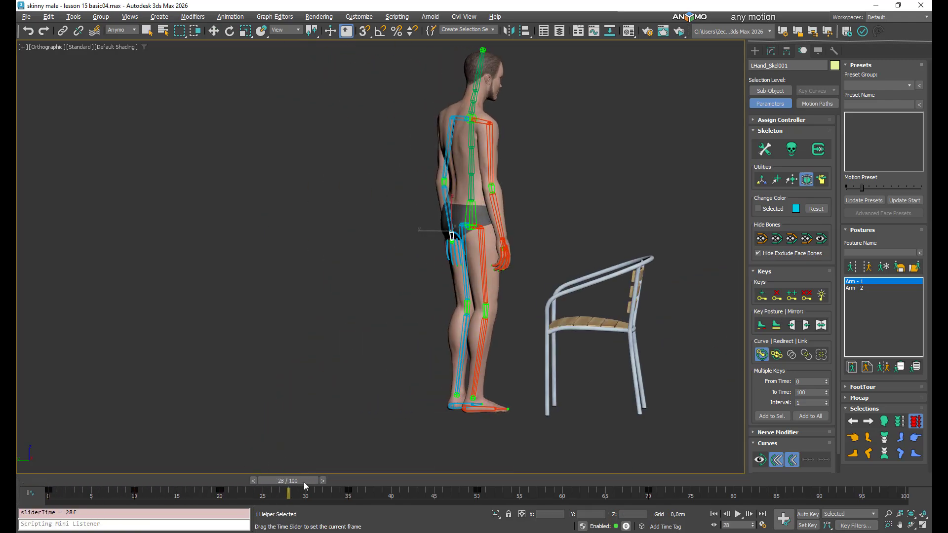
click(882, 457)
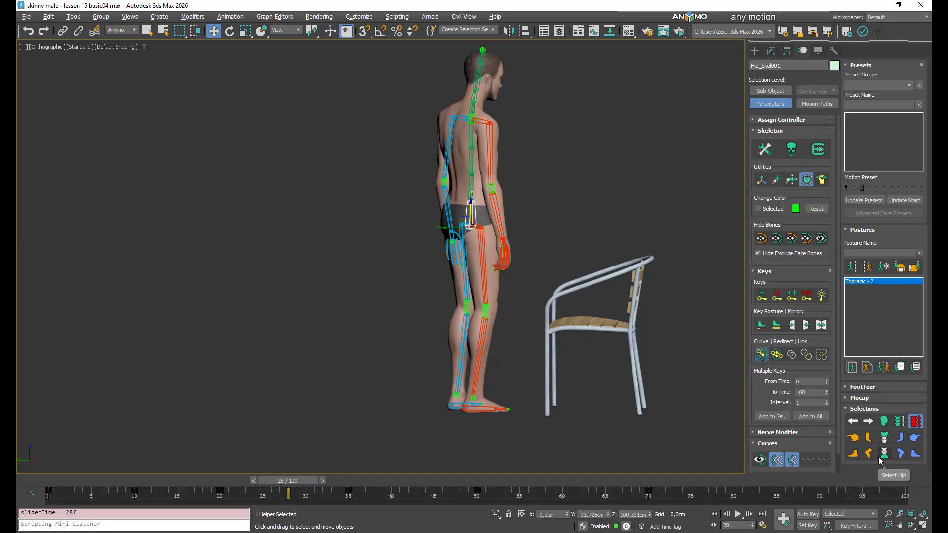
mouse_move(303, 482)
mouse_down()
mouse_move(241, 482)
mouse_move(303, 472)
mouse_up()
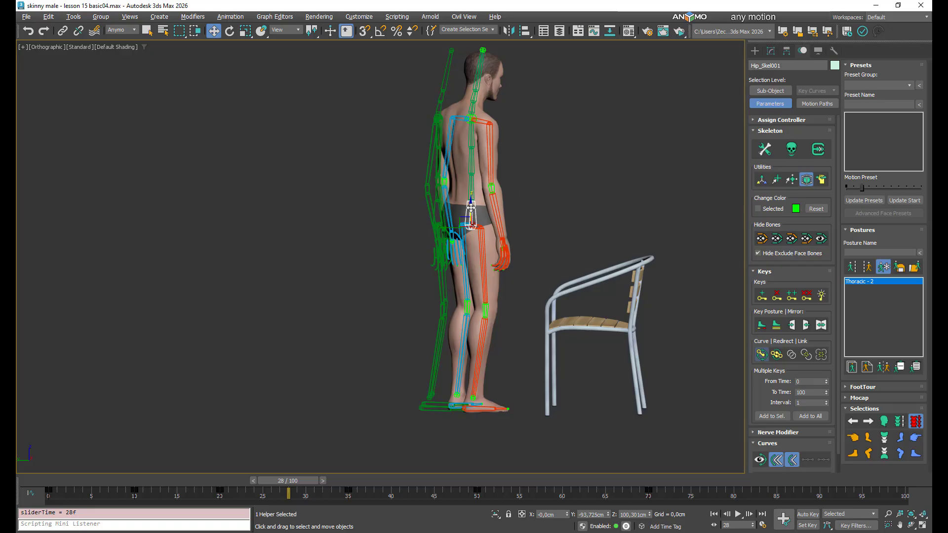
drag(472, 207, 472, 211)
- Shift the left knee slightly to refine the bend of the left leg at frame 28
click(479, 410)
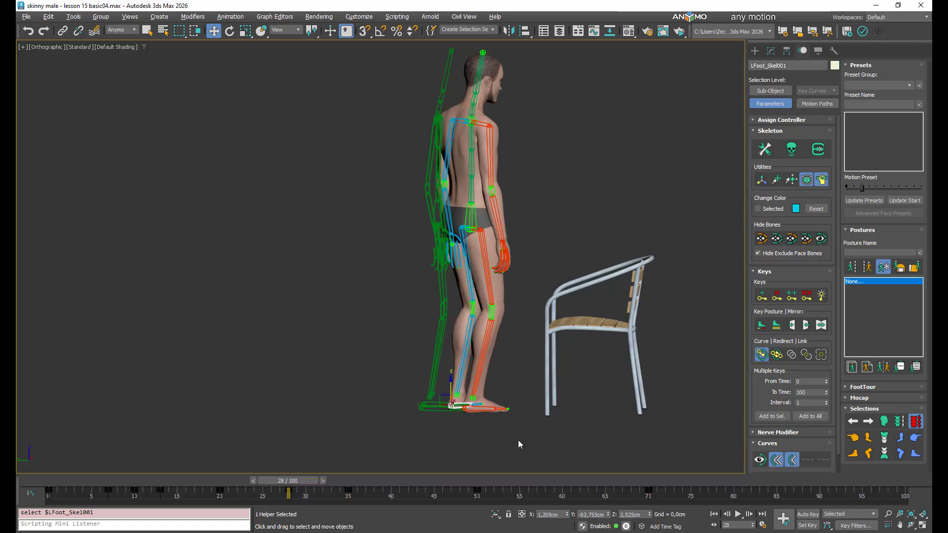
alt+middle_drag(489, 375, 445, 309)
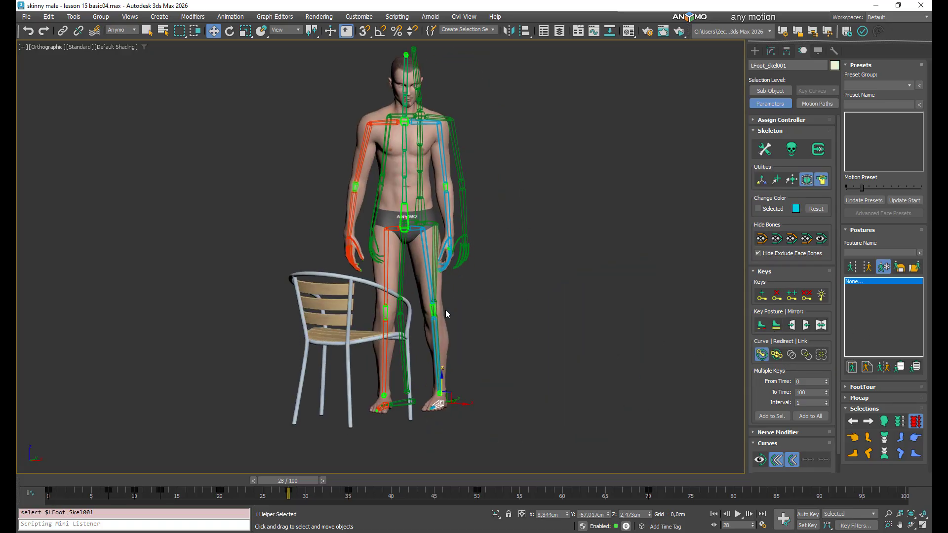
click(452, 305)
drag(453, 305, 448, 303)
alt+middle_drag(518, 341, 585, 363)
- Select the right foot at frame 28 with ghosts shown and apply its key posture
mouse_move(288, 480)
mouse_down()
mouse_move(214, 481)
mouse_move(349, 480)
mouse_move(301, 480)
mouse_up()
click(884, 269)
click(457, 413)
click(777, 326)
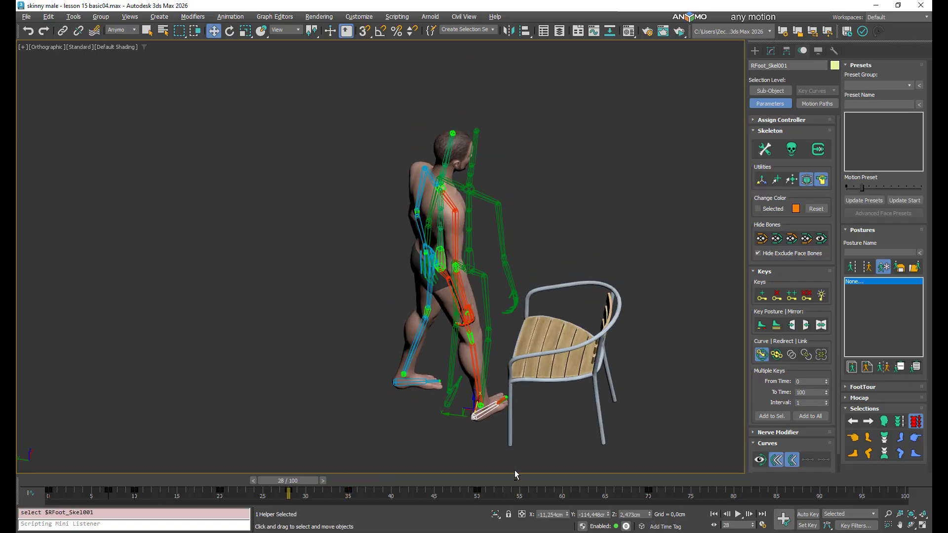
click(774, 327)
- Move the right knee about 2.8 cm along Y at frame 28
alt+middle_drag(548, 417, 444, 380)
click(468, 307)
alt+middle_drag(499, 331, 488, 289)
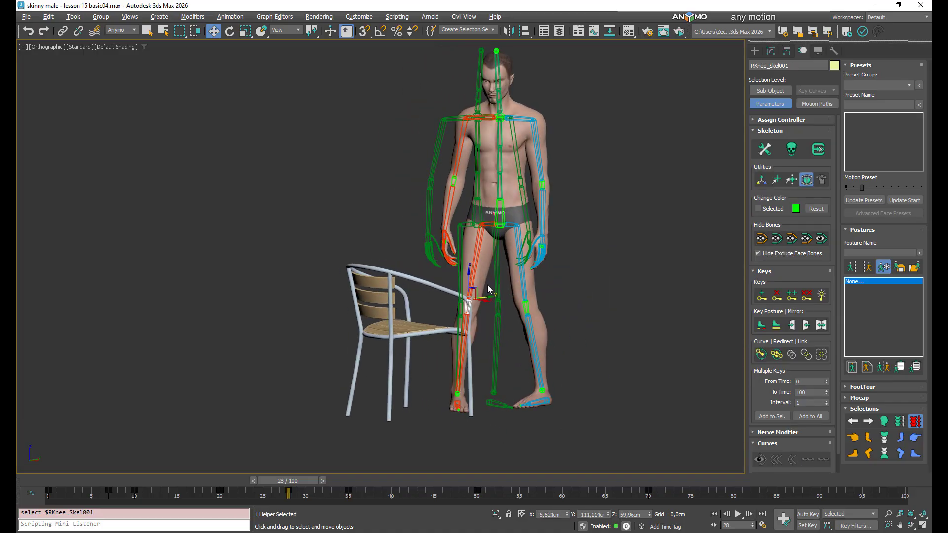
alt+middle_drag(519, 327, 828, 328)
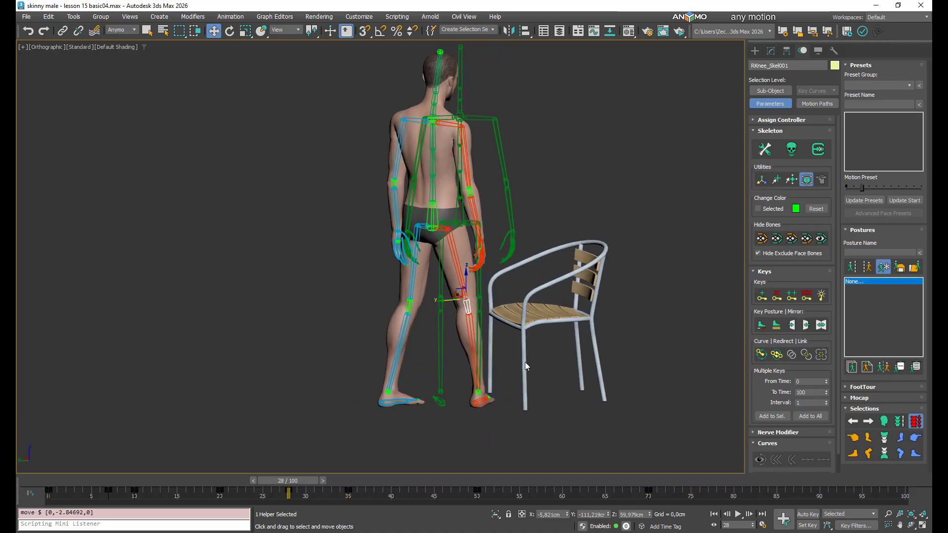
- At frame 43, apply the key posture to the right foot and key it
drag(306, 481, 367, 446)
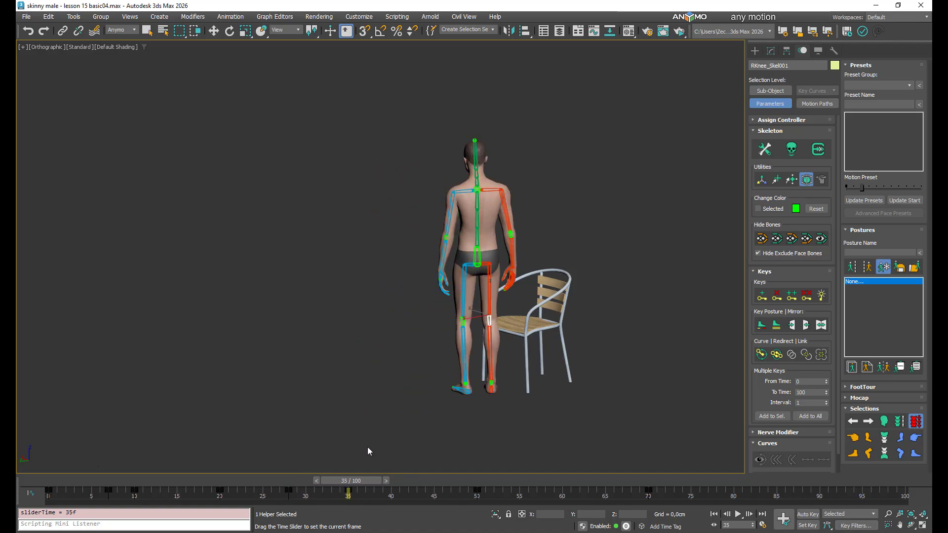
drag(365, 481, 430, 463)
alt+middle_drag(461, 416, 495, 389)
scroll(495, 388, up, 5)
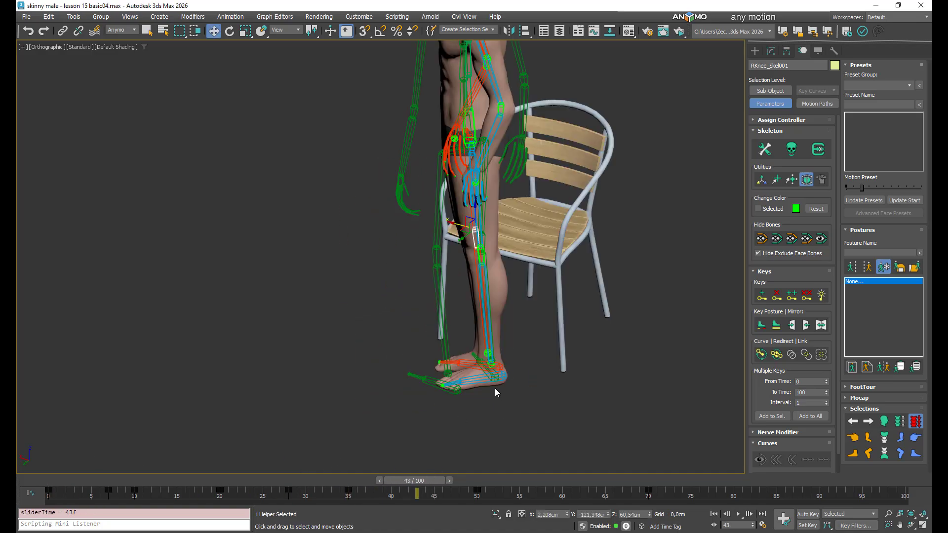
click(494, 366)
click(786, 327)
mouse_move(535, 363)
alt+middle_down()
mouse_move(544, 366)
mouse_move(523, 367)
alt+middle_up()
click(763, 296)
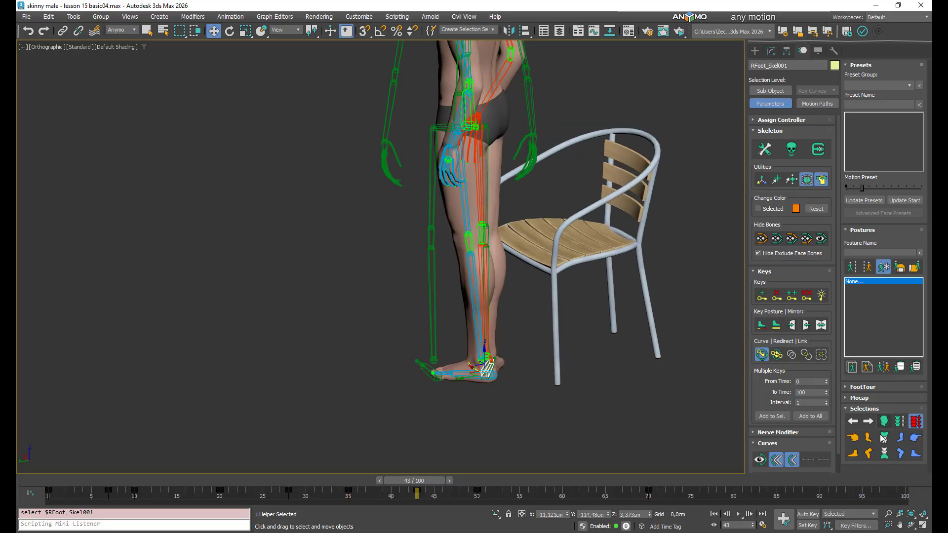
- Lower the hip about 0.76 cm at frame 43
click(885, 454)
drag(468, 105, 469, 109)
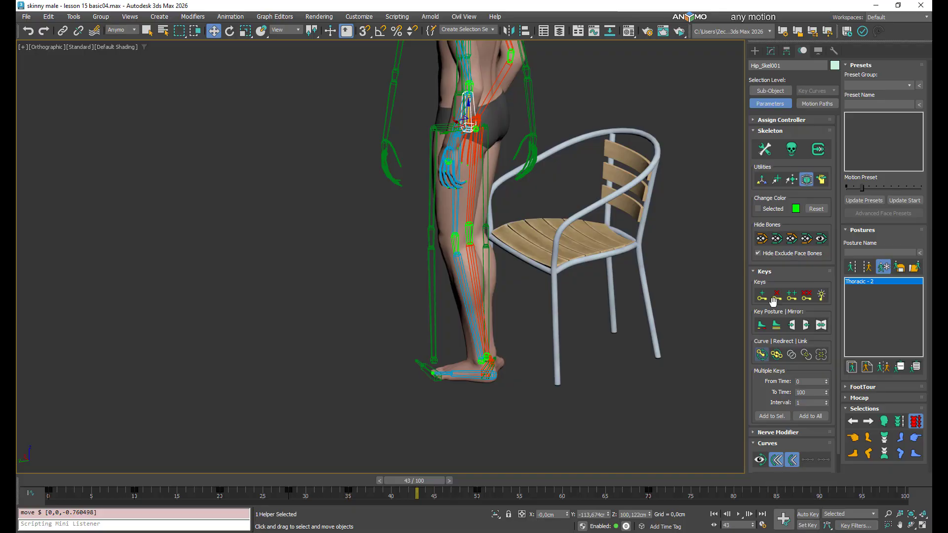
alt+middle_drag(518, 383, 497, 392)
- Apply the key posture to the left foot at frame 43 against its ghost and key it
mouse_move(434, 480)
mouse_down()
mouse_move(489, 474)
mouse_move(425, 477)
mouse_up()
click(878, 269)
click(463, 373)
click(762, 324)
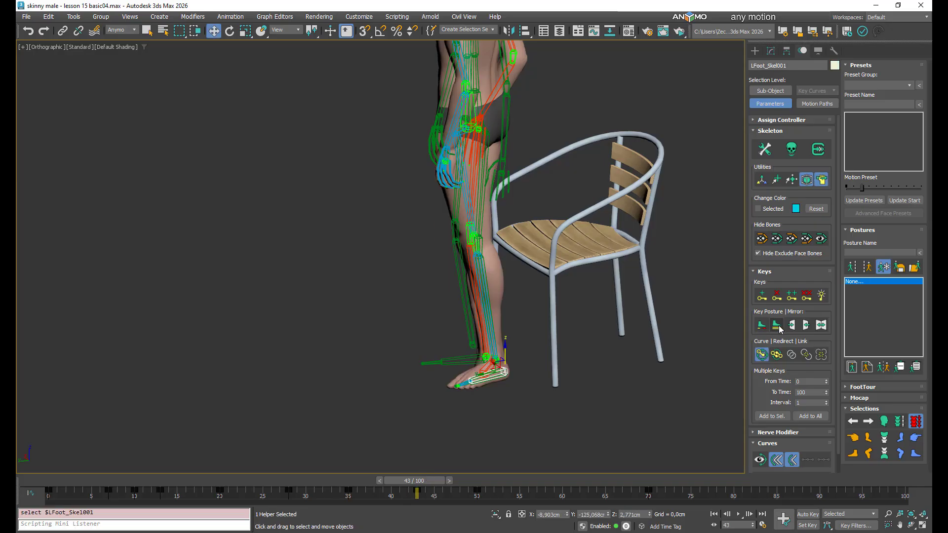
click(763, 295)
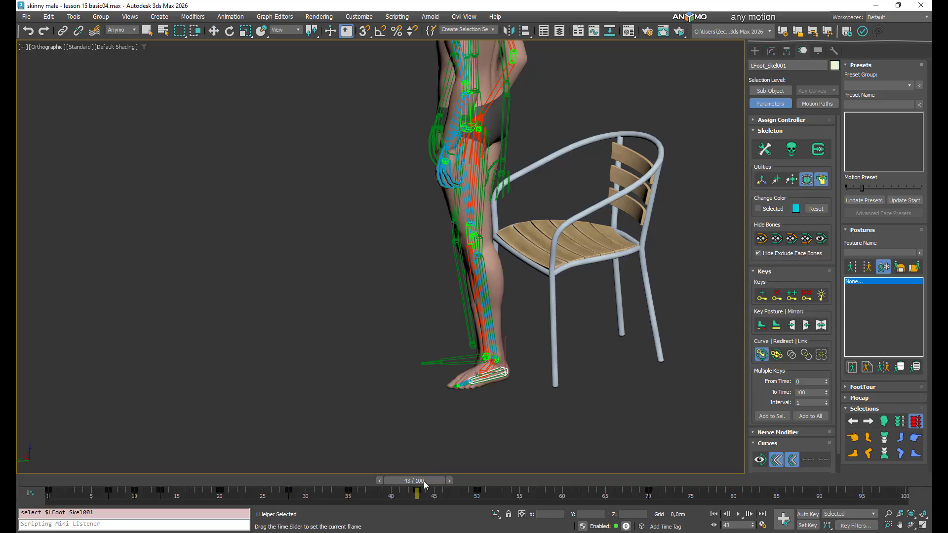
- Turn off the pose ghosts, adjust the right knee's direction at frame 43, and key it
mouse_move(424, 481)
mouse_down()
mouse_move(205, 479)
mouse_move(517, 468)
mouse_move(235, 470)
mouse_move(591, 474)
mouse_move(242, 475)
mouse_move(425, 468)
mouse_up()
key(w)
click(887, 267)
alt+middle_drag(445, 366, 684, 360)
click(473, 251)
alt+middle_drag(472, 250, 507, 247)
drag(494, 242, 469, 240)
click(767, 296)
- Adjust the left knee's direction at frame 43 and key it
alt+middle_drag(647, 272, 551, 268)
click(504, 250)
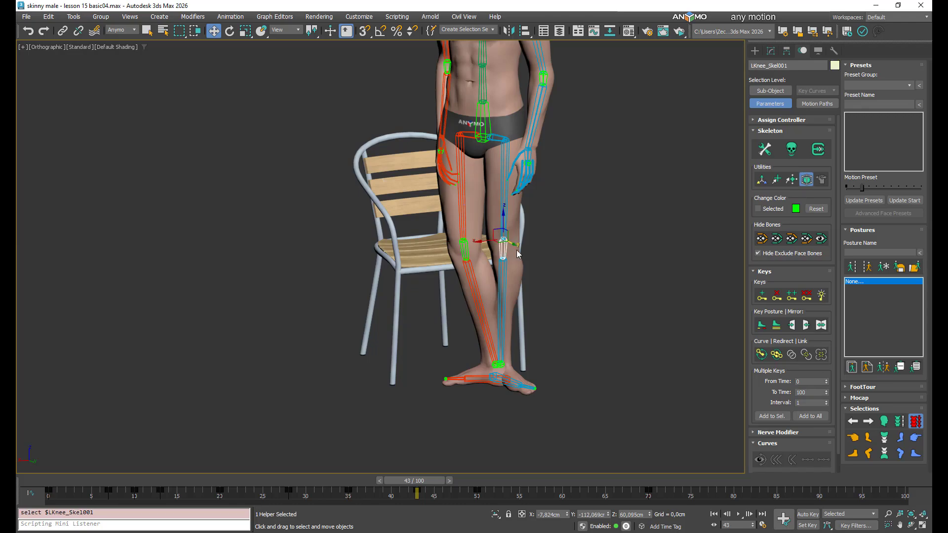
drag(484, 241, 507, 243)
click(767, 296)
- Switch the axis alignment for the right foot and reposition the foot slightly at frame 43
alt+middle_drag(630, 352, 556, 385)
click(487, 374)
click(762, 180)
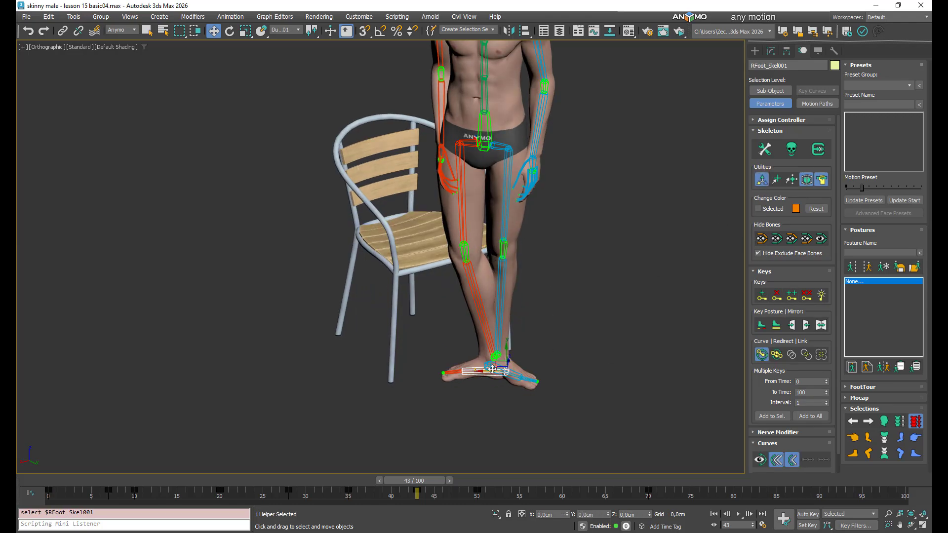
click(762, 180)
drag(504, 376, 477, 383)
- Move the right main toe about 1.1 cm at frame 43 to adjust the foot's direction
scroll(478, 379, down, 5)
alt+middle_drag(478, 378, 473, 426)
click(443, 396)
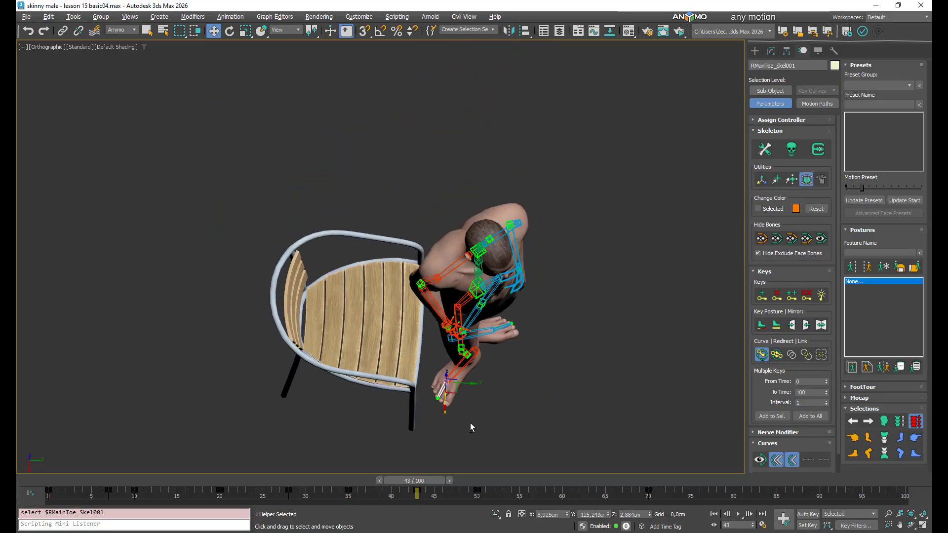
drag(450, 398, 468, 396)
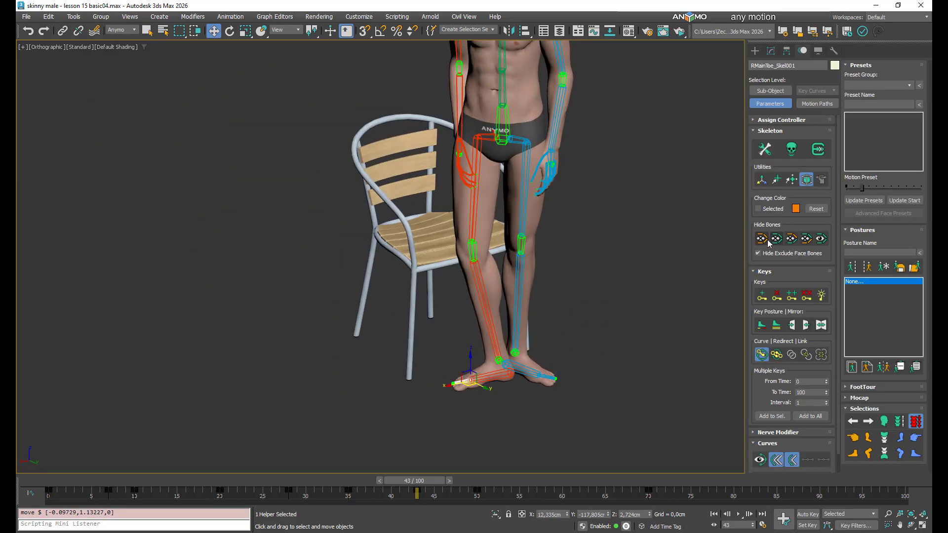
drag(487, 368, 498, 364)
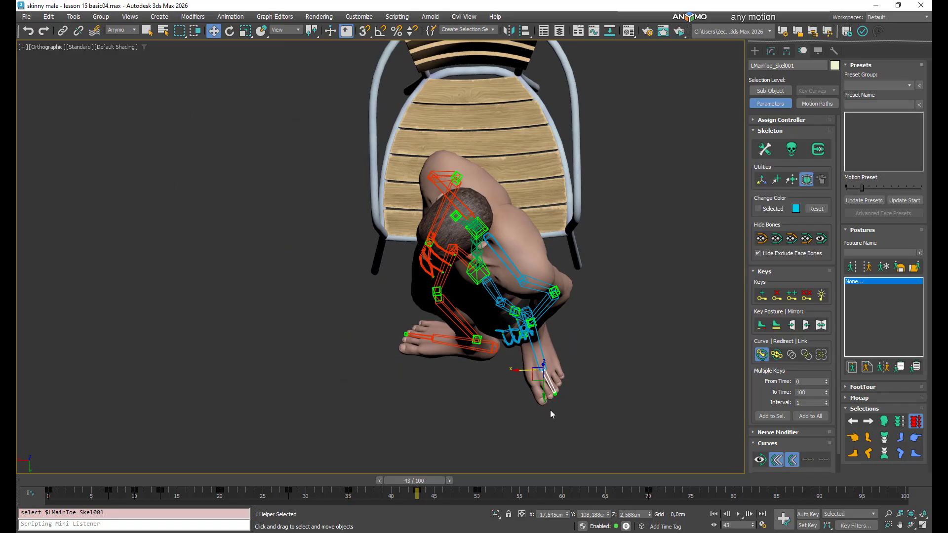
- Move the left main toe tip about 1.3 cm along X and 0.3 cm along Y at frame 43
scroll(551, 414, up, 3)
click(553, 393)
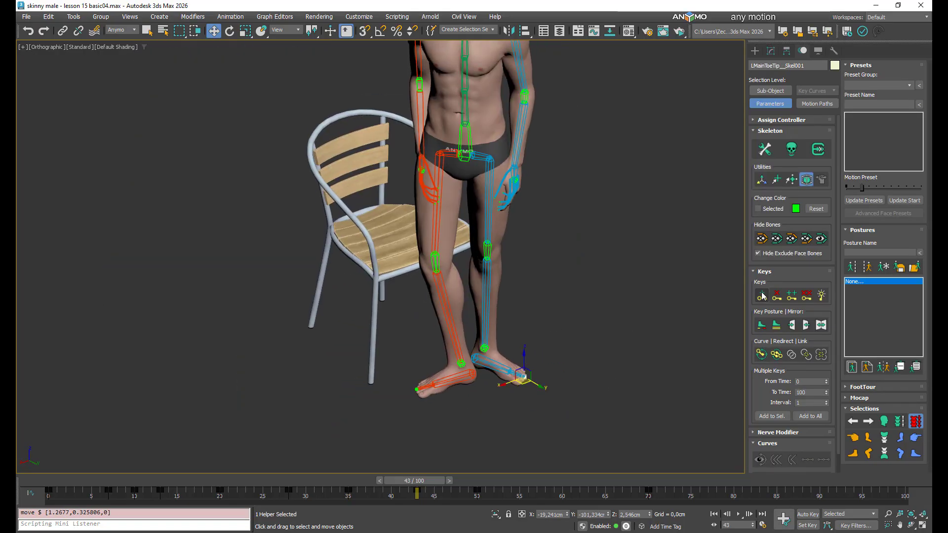
alt+middle_drag(525, 356, 671, 365)
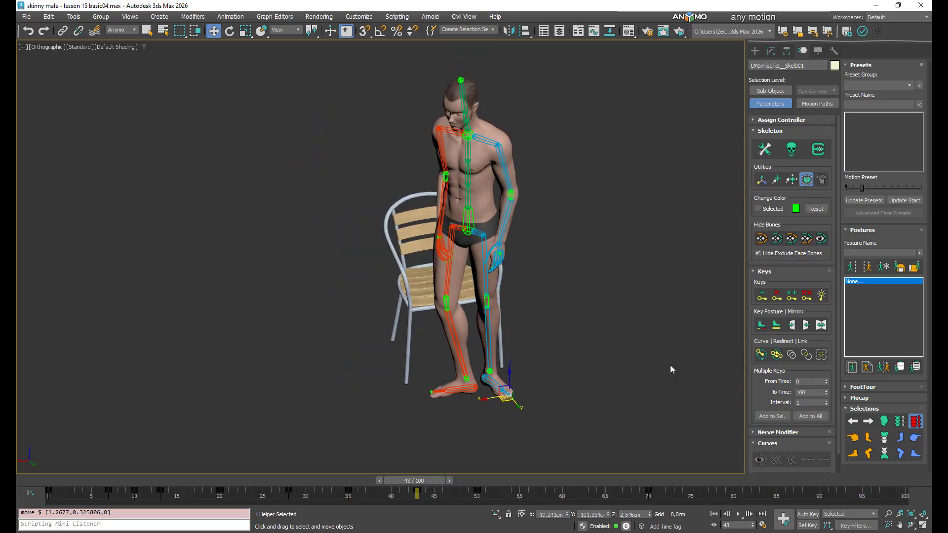
- At frame 35, apply the foot key posture with ghosts shown and nudge the right knee
drag(417, 481, 368, 479)
scroll(451, 376, up, 4)
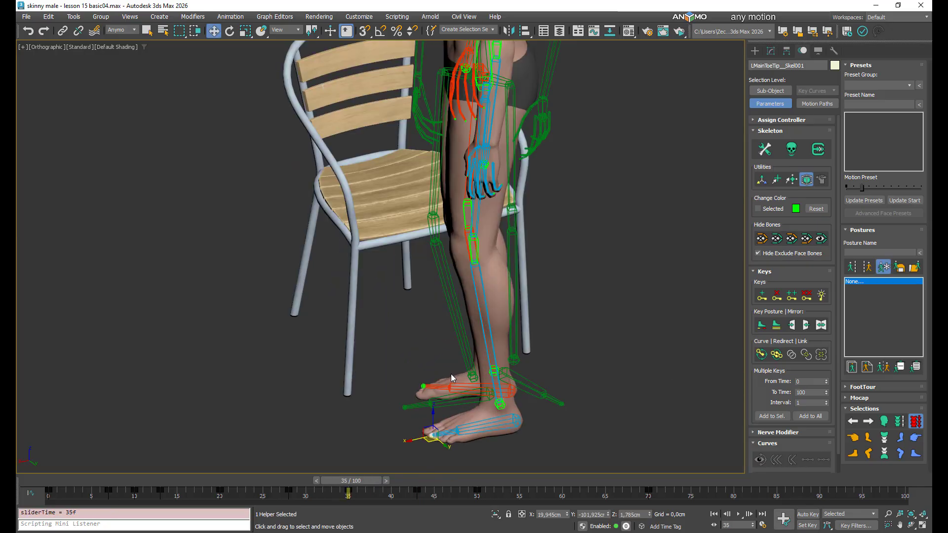
click(775, 326)
alt+middle_drag(534, 348, 617, 348)
drag(467, 199, 473, 199)
alt+middle_drag(677, 328, 630, 337)
scroll(630, 337, down, 3)
- Return to frame 28, move the right knee about 10.1 cm along Y, and key it
drag(371, 478, 310, 475)
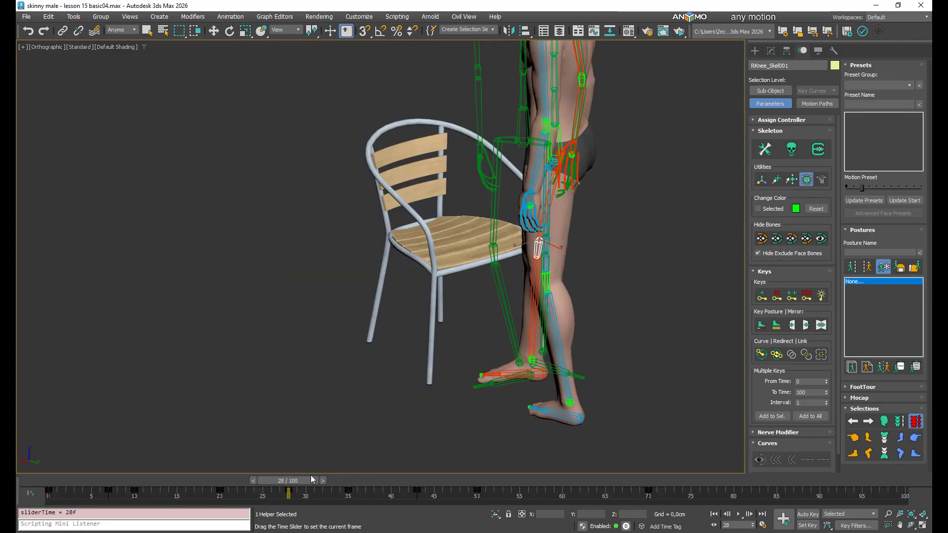
click(776, 326)
alt+middle_drag(716, 330, 656, 330)
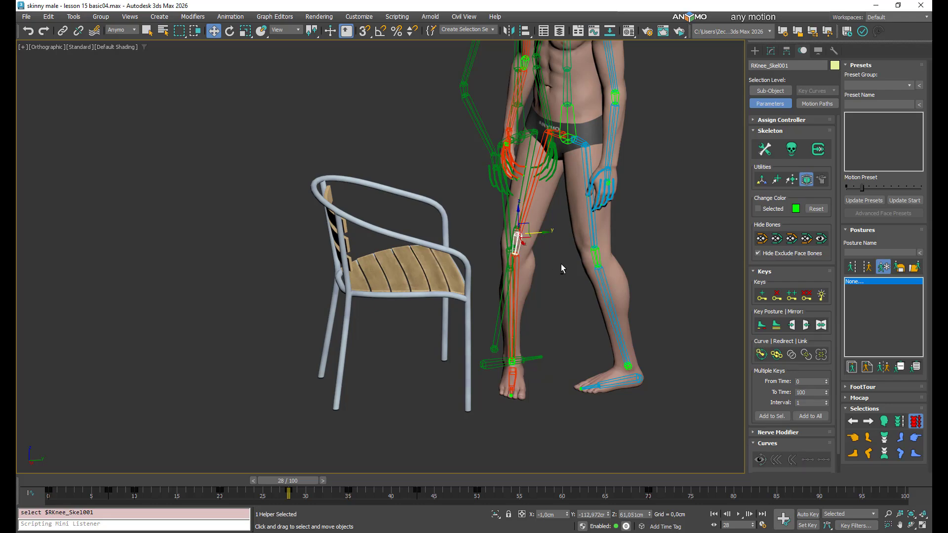
alt+middle_drag(561, 265, 585, 268)
drag(544, 234, 566, 235)
alt+middle_drag(704, 312, 659, 311)
click(762, 296)
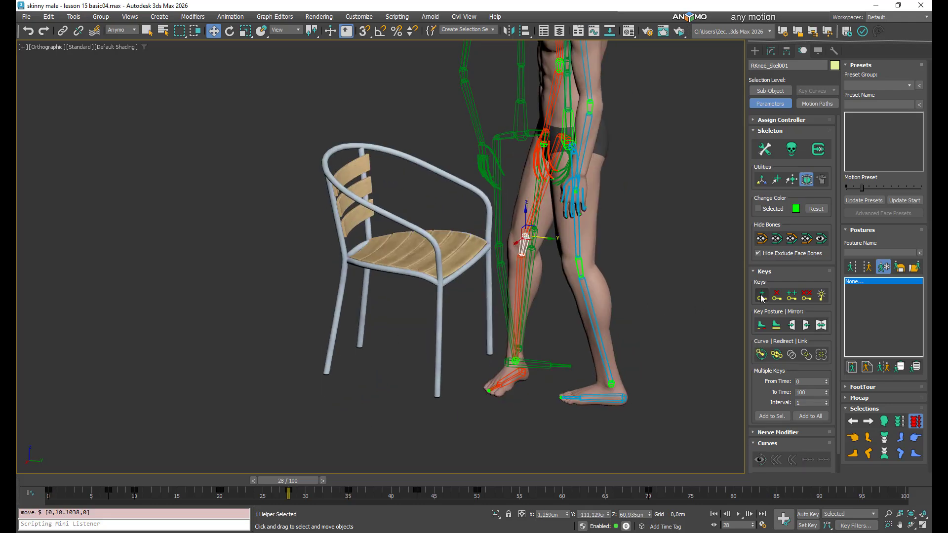
alt+middle_drag(613, 376, 588, 371)
- At frame 50, select the left foot and apply its key posture
drag(292, 480, 501, 449)
key(w)
alt+middle_drag(599, 389, 548, 405)
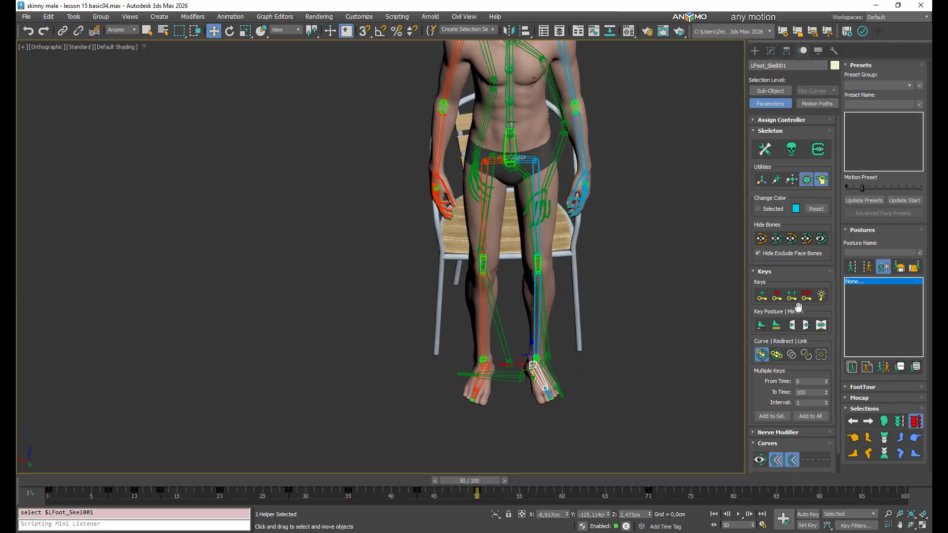
click(776, 327)
- Apply the left foot's key posture to the seated pose at frame 70
drag(477, 484, 657, 474)
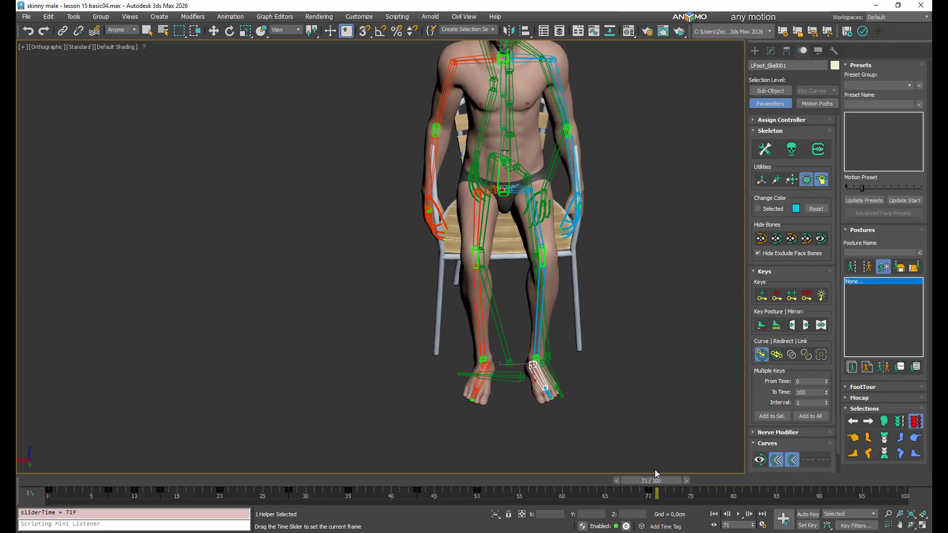
click(777, 326)
alt+middle_drag(612, 391, 562, 395)
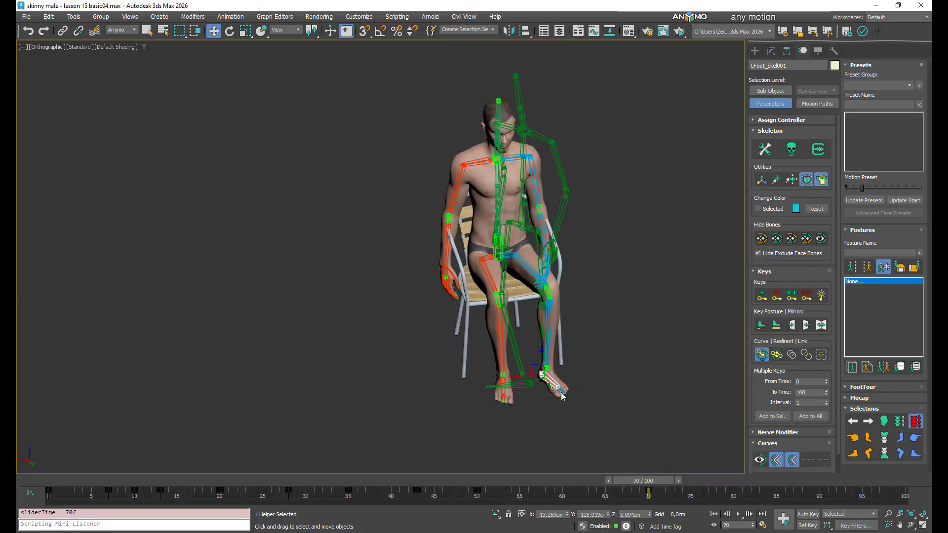
- Scrub through the sitting motion and, at frame 60, move the hip about 13.8 cm forward and 1.8 cm down
drag(633, 481, 537, 452)
drag(537, 452, 660, 451)
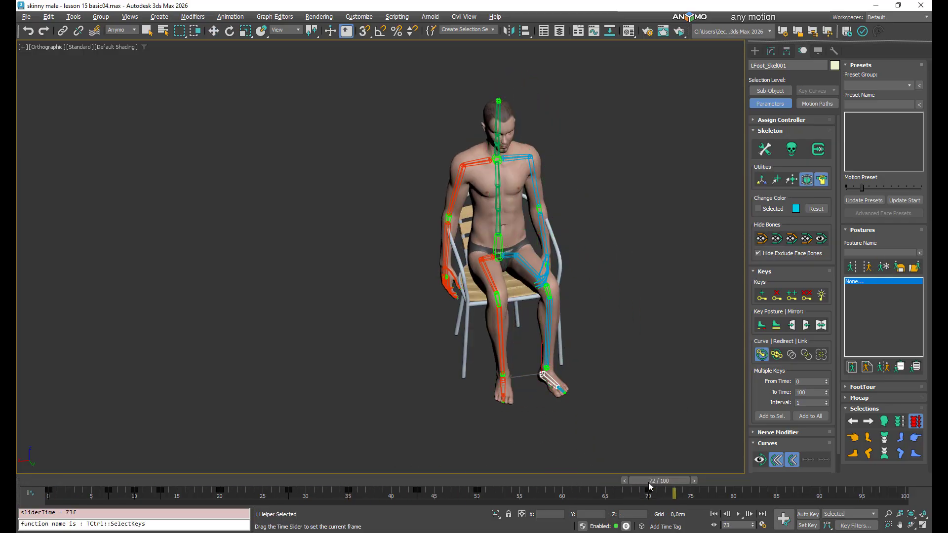
drag(649, 484, 547, 480)
alt+middle_drag(610, 316, 543, 305)
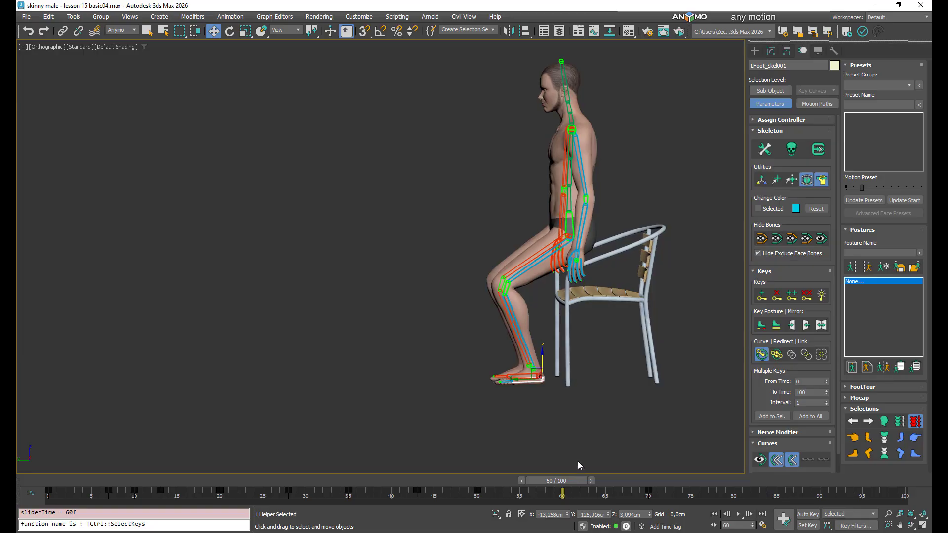
scroll(555, 264, up, 3)
click(574, 215)
alt+middle_drag(583, 243, 598, 261)
scroll(597, 261, down, 3)
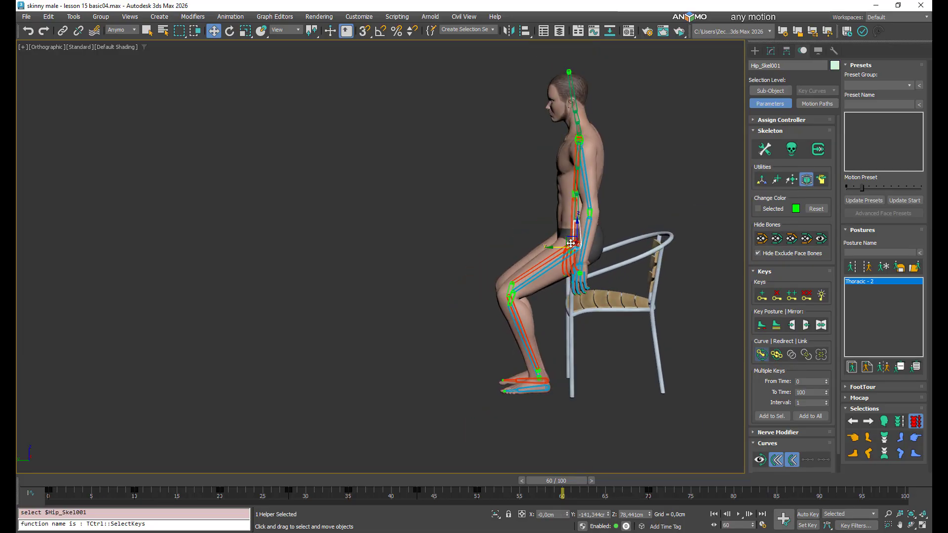
drag(571, 243, 543, 240)
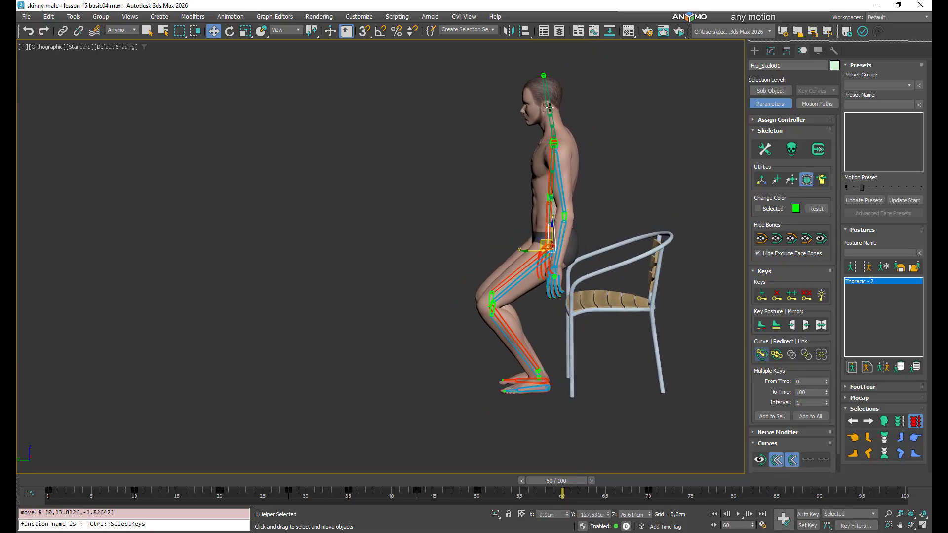
- Lean the torso forward at frame 60 with the spine tip, and move the lower spine about 5.2 cm forward and 1.1 cm down
scroll(552, 124, up, 3)
click(558, 150)
scroll(576, 179, down, 3)
middle_drag(582, 211, 570, 208)
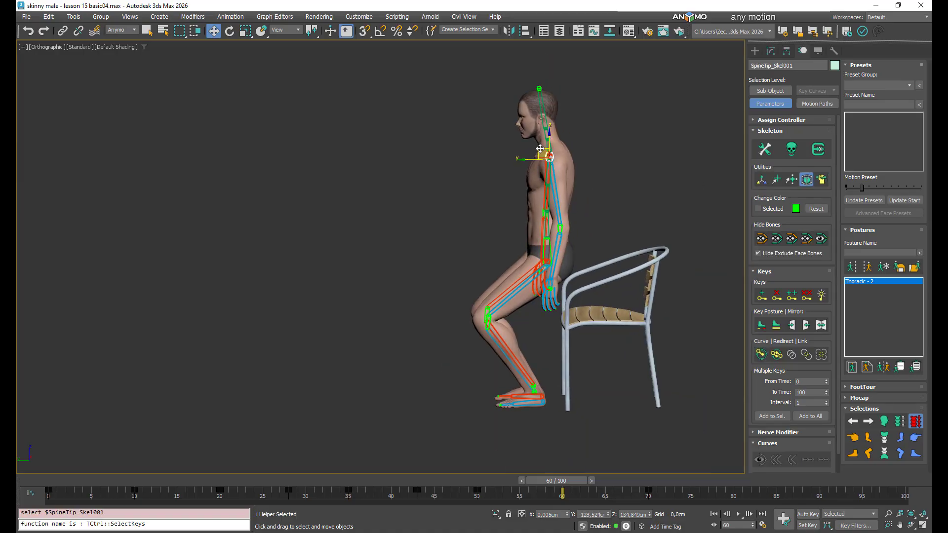
drag(541, 149, 509, 149)
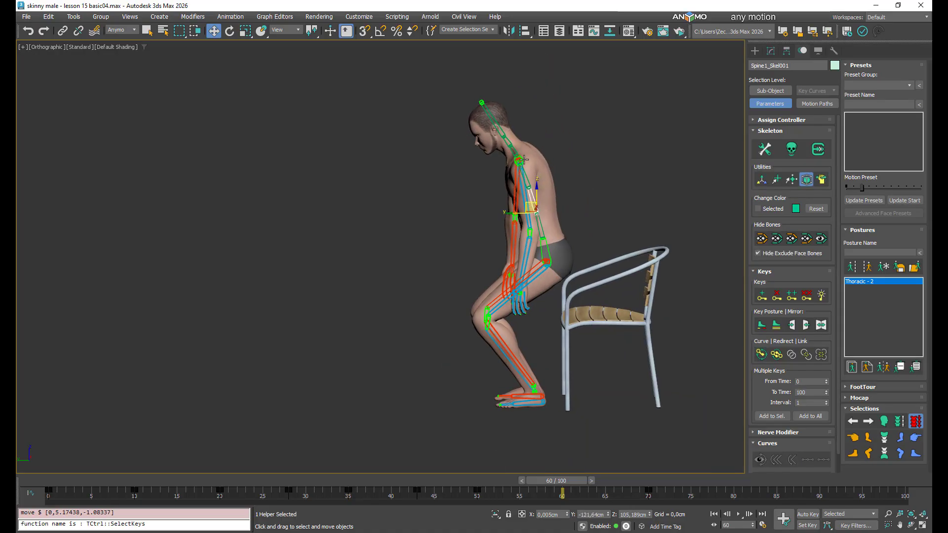
click(516, 159)
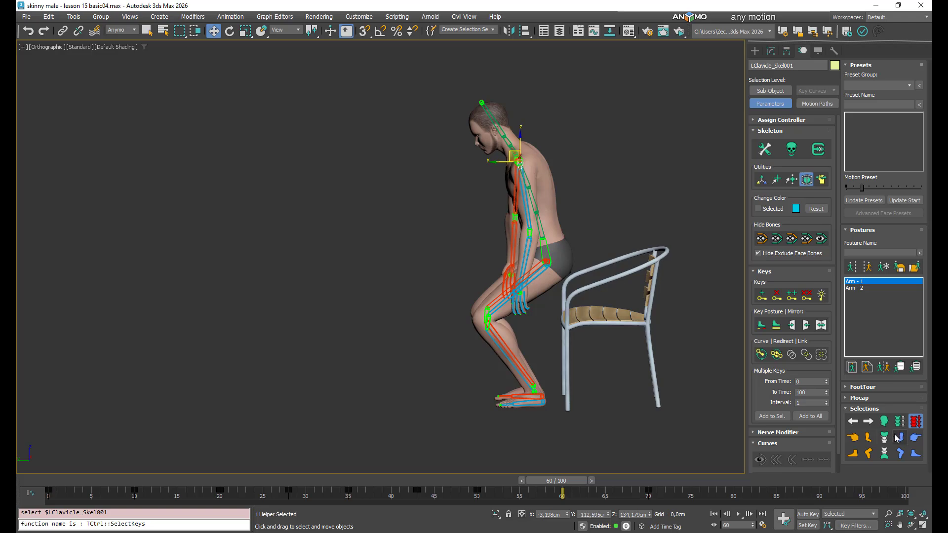
- At frame 60, lean the torso further forward with the spine tip, and shift the middle spine about 0.9 cm forward and 0.3 cm up
click(885, 438)
drag(513, 153, 498, 156)
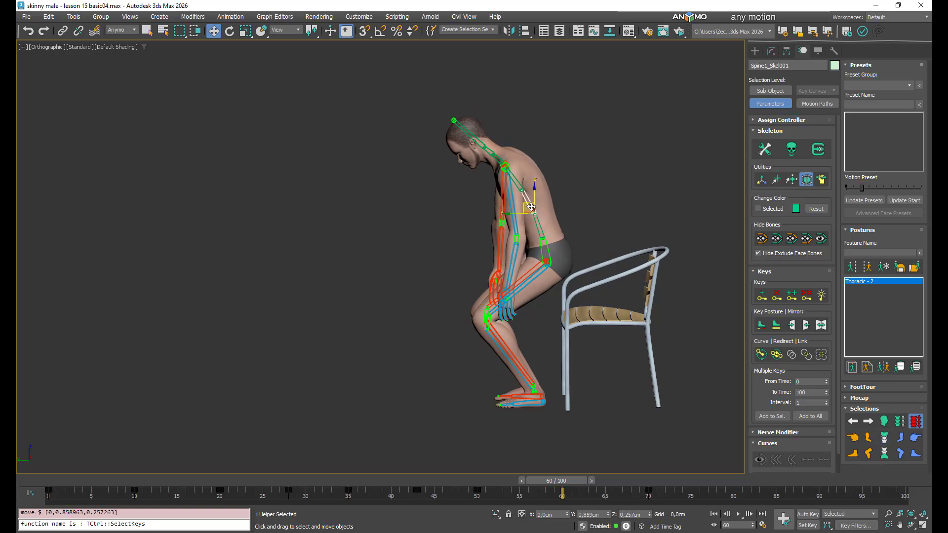
drag(548, 251, 545, 250)
- At frame 60, move the left hand about 32 cm back and 8.6 cm up to reach for the chair's armrest
alt+middle_drag(588, 283, 598, 275)
scroll(530, 287, up, 3)
click(499, 294)
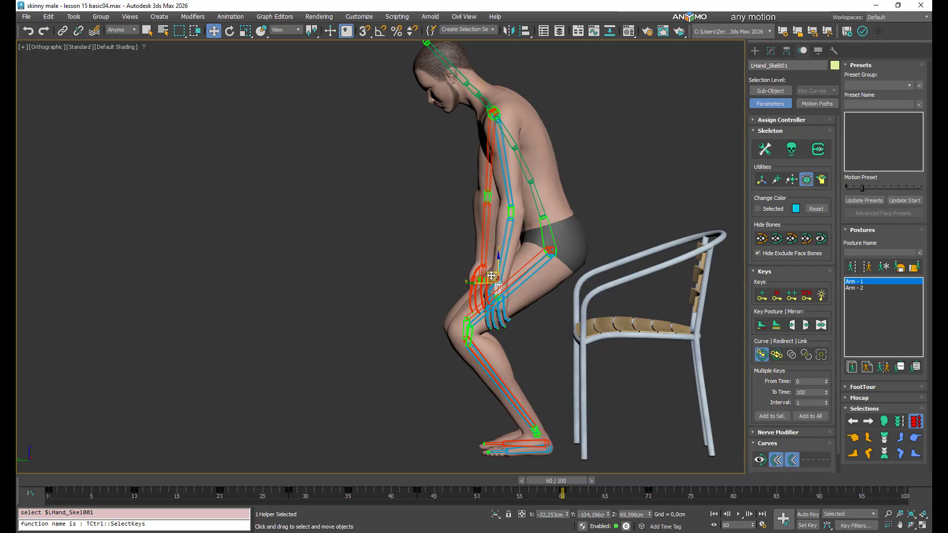
drag(491, 275, 573, 249)
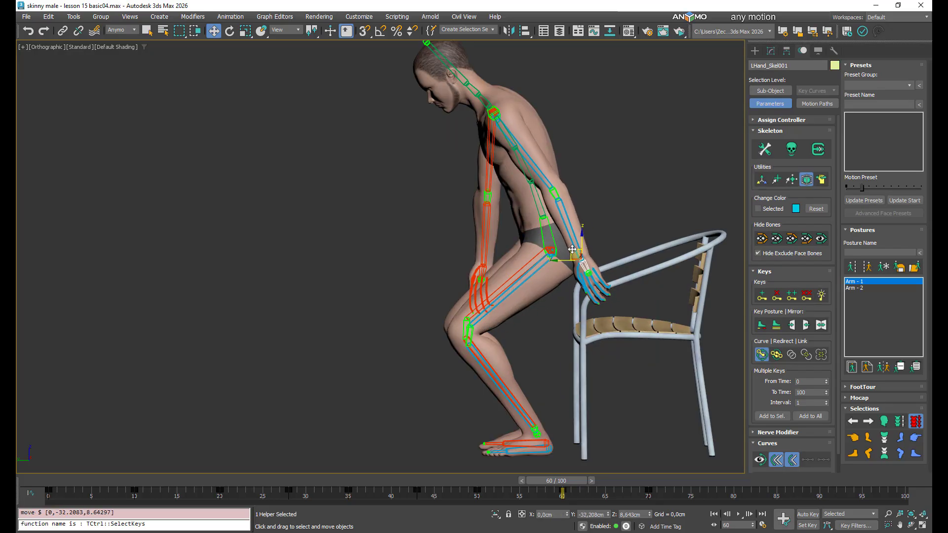
mouse_move(573, 249)
alt+middle_down()
mouse_move(665, 307)
mouse_move(567, 247)
alt+middle_up()
scroll(567, 247, up, 2)
mouse_move(567, 247)
mouse_down()
mouse_move(595, 239)
mouse_move(582, 239)
mouse_up()
- Shift the left upper arm about 4.6 cm back and 0.7 cm up, fine-tune the hand, and mirror the arm's posture to the right side
scroll(559, 162, down, 2)
middle_drag(559, 162, 567, 222)
drag(507, 168, 519, 166)
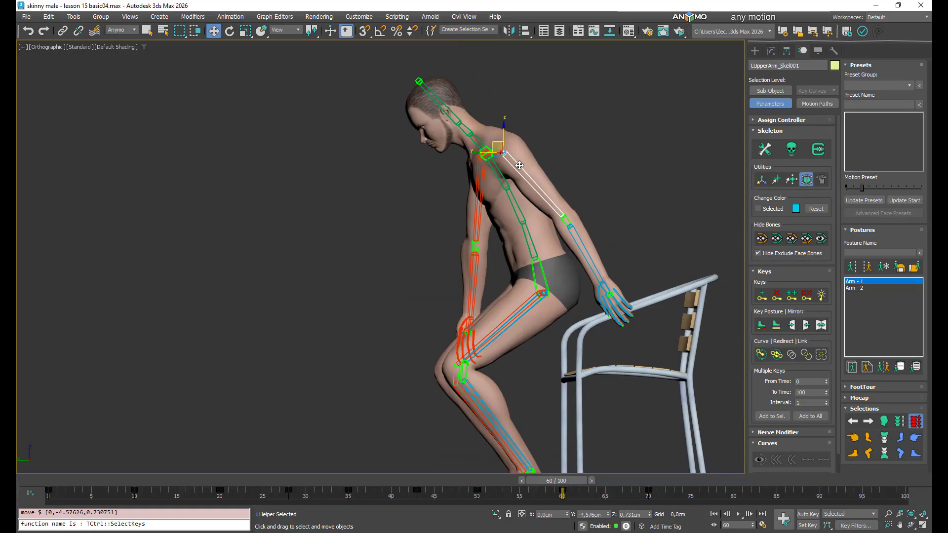
drag(605, 292, 602, 291)
alt+middle_drag(568, 196, 561, 201)
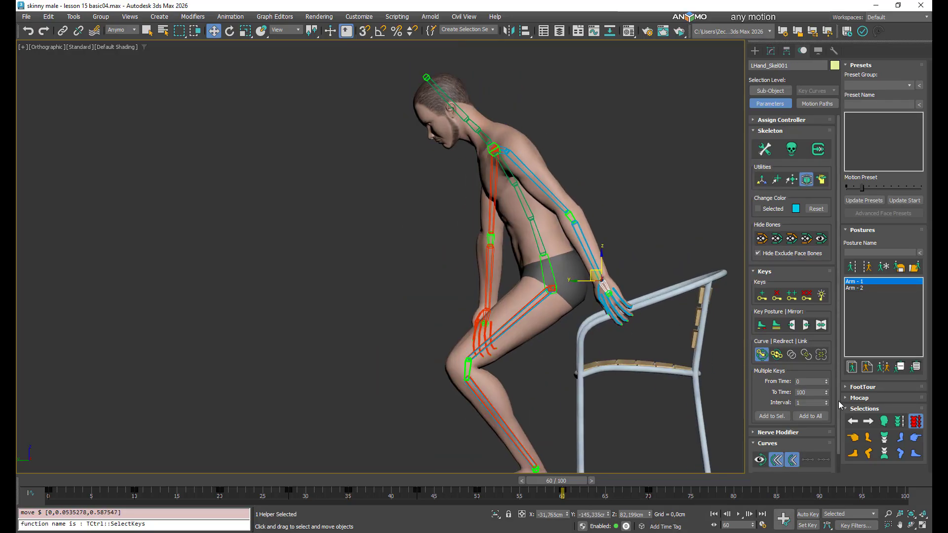
alt+middle_drag(516, 260, 539, 274)
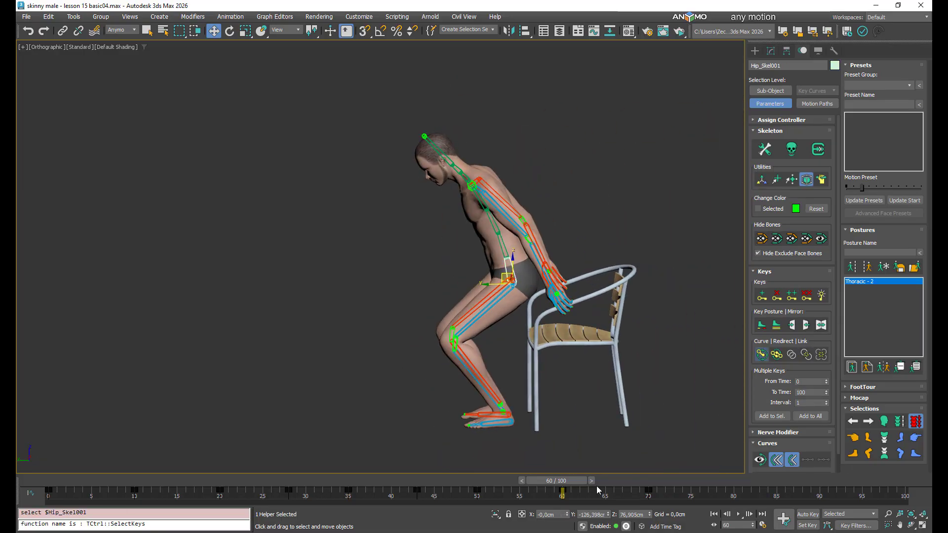
- Save the scene and, at frame 62, position the left hand over the chair's armrest, checking it from several angles
mouse_move(596, 486)
mouse_down()
mouse_move(449, 489)
mouse_move(703, 494)
mouse_move(338, 489)
mouse_move(597, 483)
mouse_up()
key(ctrl+s)
scroll(539, 295, up, 6)
key(w)
click(561, 267)
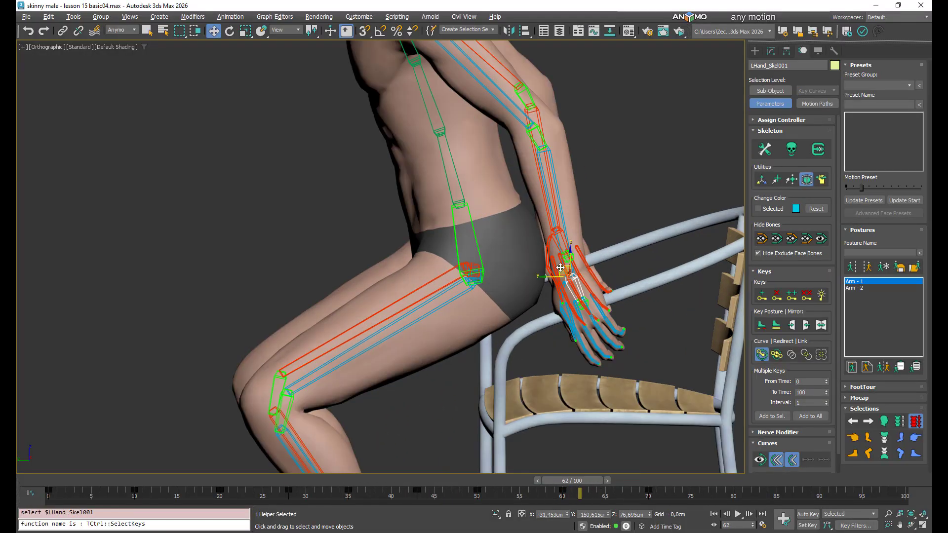
drag(561, 267, 579, 258)
alt+middle_drag(577, 258, 642, 294)
drag(575, 268, 566, 268)
alt+middle_drag(664, 269, 602, 258)
drag(572, 262, 567, 261)
alt+middle_drag(566, 262, 596, 300)
- Close the left hand's fingers around the armrest with the Closed motion preset at frame 62
scroll(596, 301, up, 3)
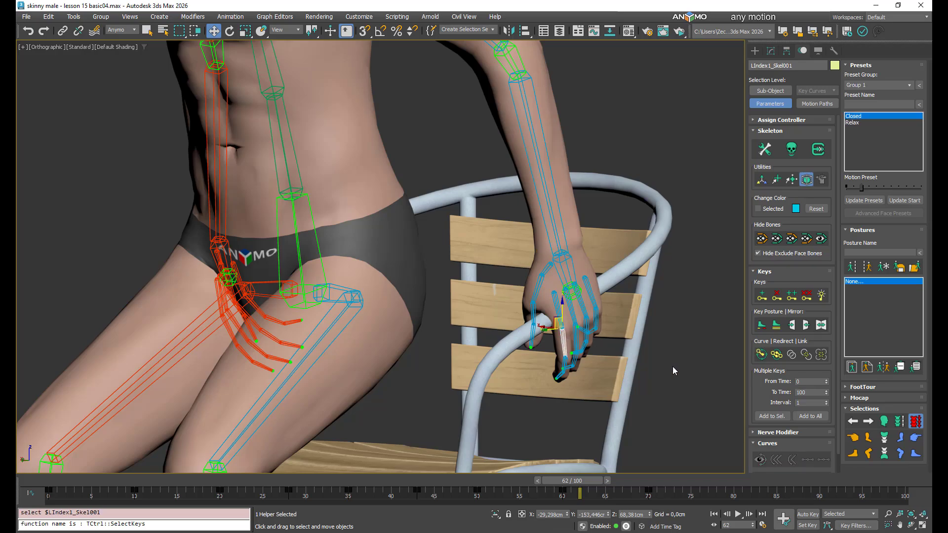
alt+middle_drag(673, 367, 630, 363)
scroll(630, 363, down, 3)
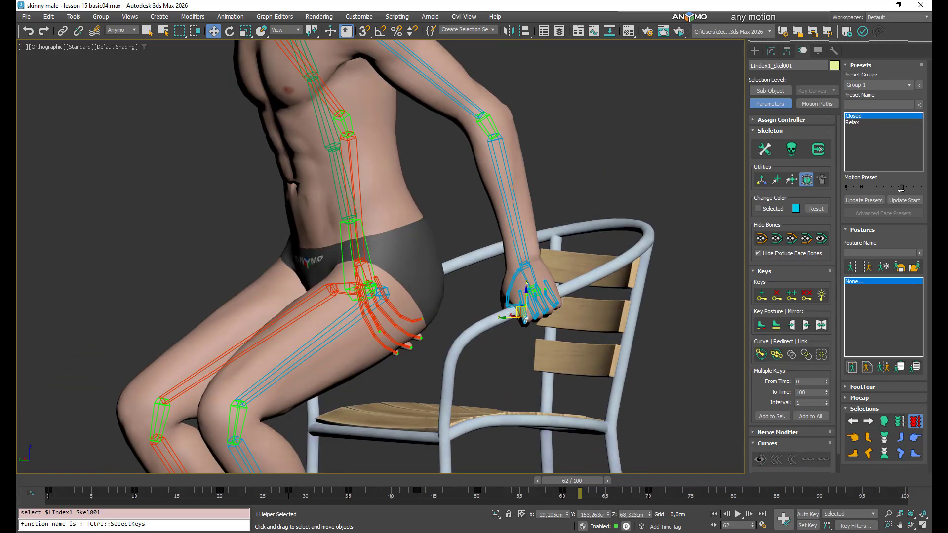
alt+middle_drag(568, 277, 612, 270)
scroll(551, 277, up, 3)
- Rotate the left hand to align its grip with the armrest and shift it onto the tube
click(553, 269)
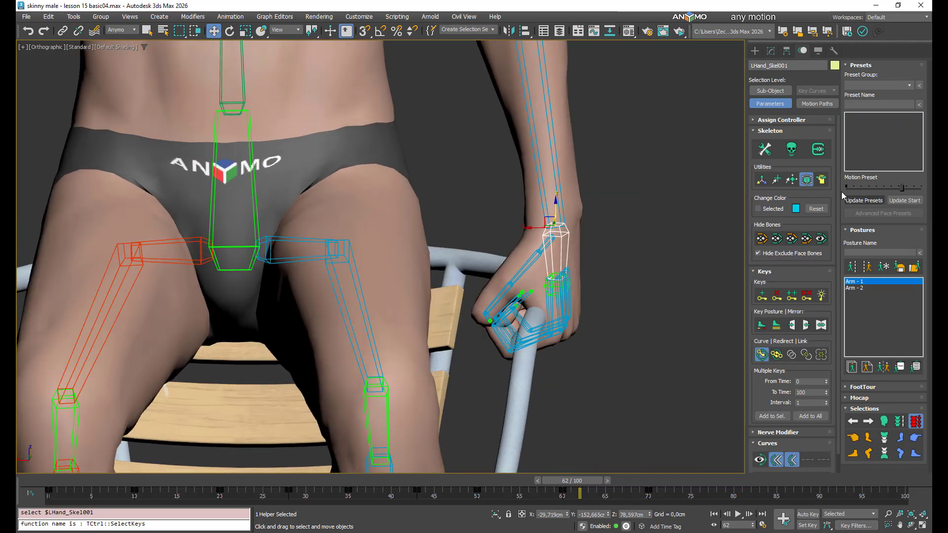
right_click(607, 239)
click(623, 257)
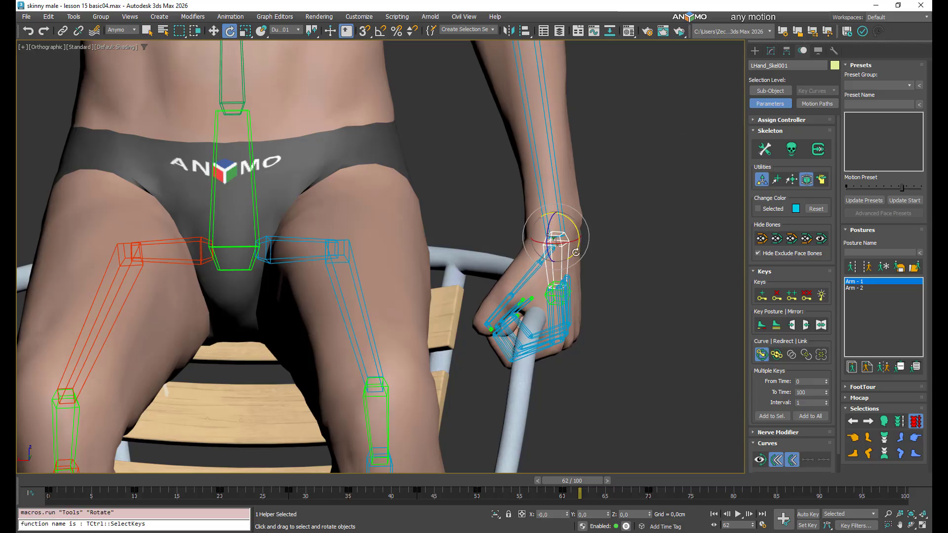
drag(548, 226, 558, 244)
right_click(608, 239)
click(622, 250)
alt+middle_drag(588, 251, 562, 251)
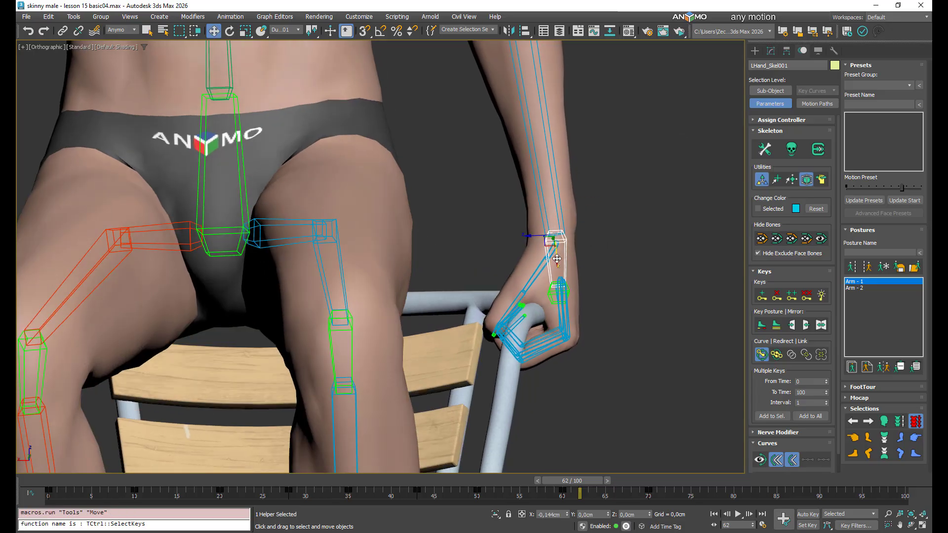
drag(557, 259, 529, 228)
- Rotate the left hand about 3 degrees around its X axis to refine the grip on the armrest
alt+middle_drag(529, 229, 709, 286)
key(e)
key(w)
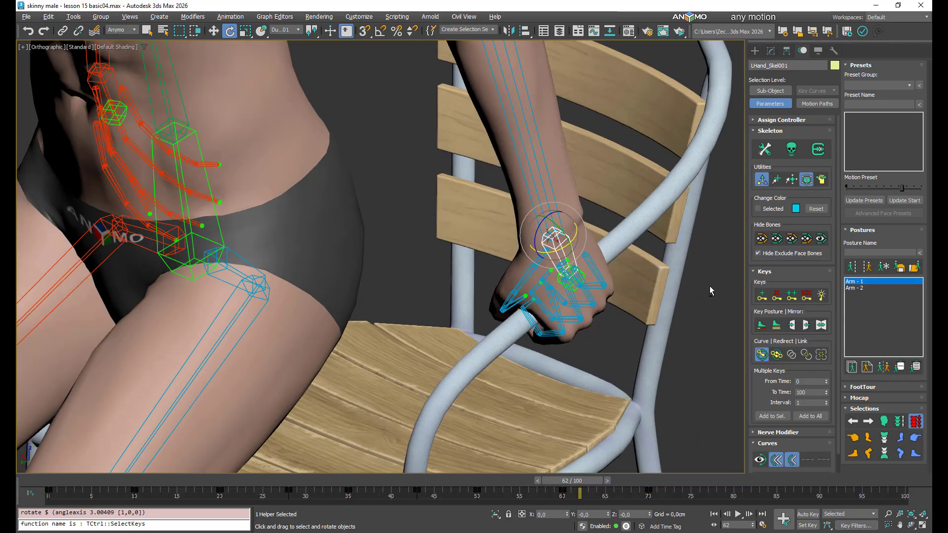
scroll(709, 286, down, 5)
scroll(593, 277, up, 3)
middle_drag(543, 277, 563, 294)
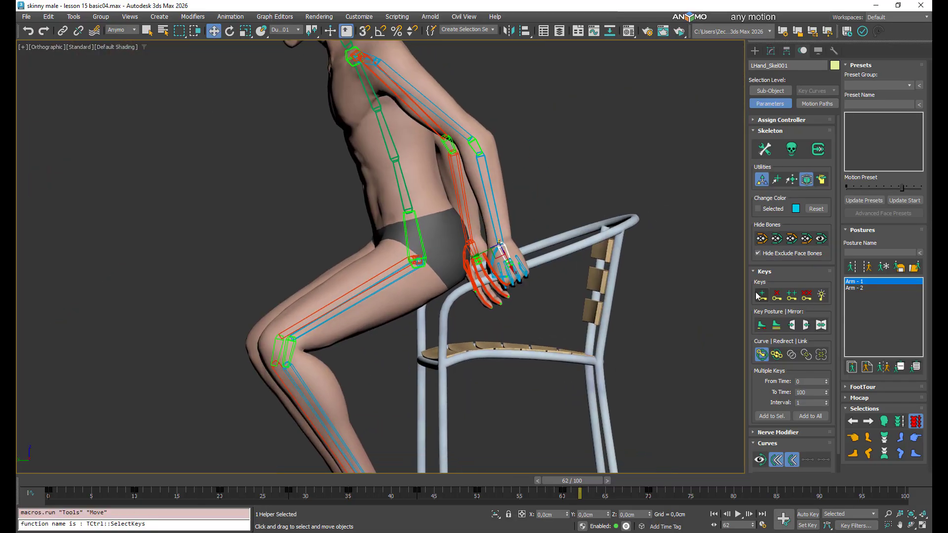
- Mirror the left arm's posture to the right arm at frame 62, and move the right hand about 0.4 cm along its local Z axis
mouse_move(572, 481)
mouse_down()
mouse_move(545, 481)
mouse_move(597, 482)
mouse_move(573, 481)
mouse_up()
click(821, 327)
alt+middle_drag(493, 257, 433, 278)
scroll(491, 329, down, 3)
alt+middle_drag(491, 329, 621, 354)
scroll(420, 300, up, 3)
drag(419, 300, 420, 296)
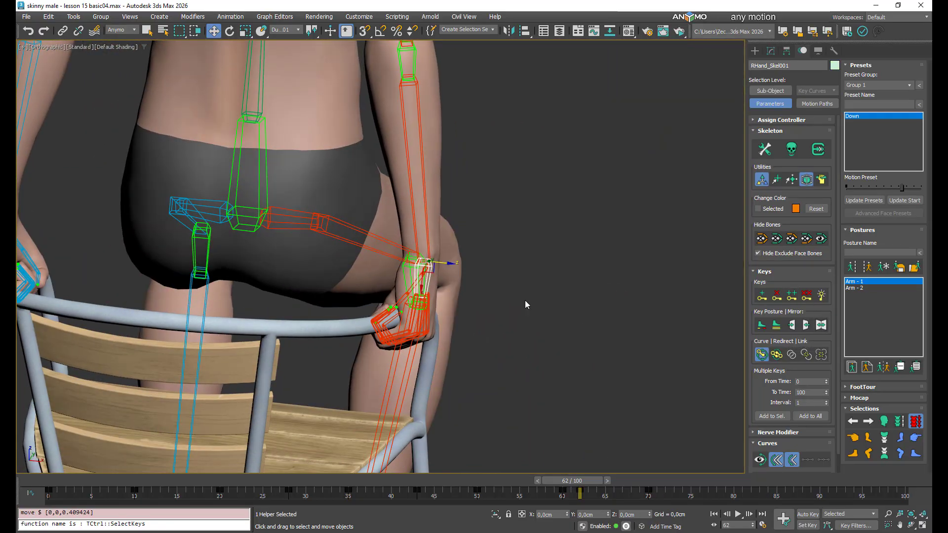
alt+middle_drag(526, 300, 501, 313)
scroll(522, 313, down, 3)
- Add a key to all bones at frame 62 to store the armrest-gripping pose
click(791, 295)
alt+middle_drag(612, 336, 504, 341)
scroll(543, 346, down, 2)
middle_drag(568, 350, 607, 390)
- Show a ghost of the frame 62 pose and go to frame 70
mouse_move(571, 482)
mouse_down()
mouse_move(424, 481)
mouse_move(640, 482)
mouse_move(579, 485)
mouse_up()
scroll(556, 367, up, 2)
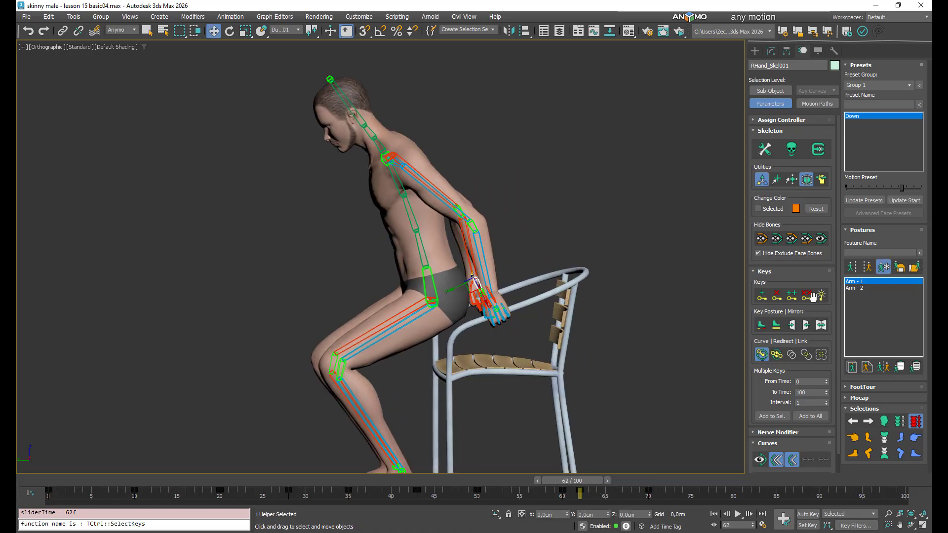
alt+middle_drag(628, 377, 613, 378)
drag(592, 482, 666, 481)
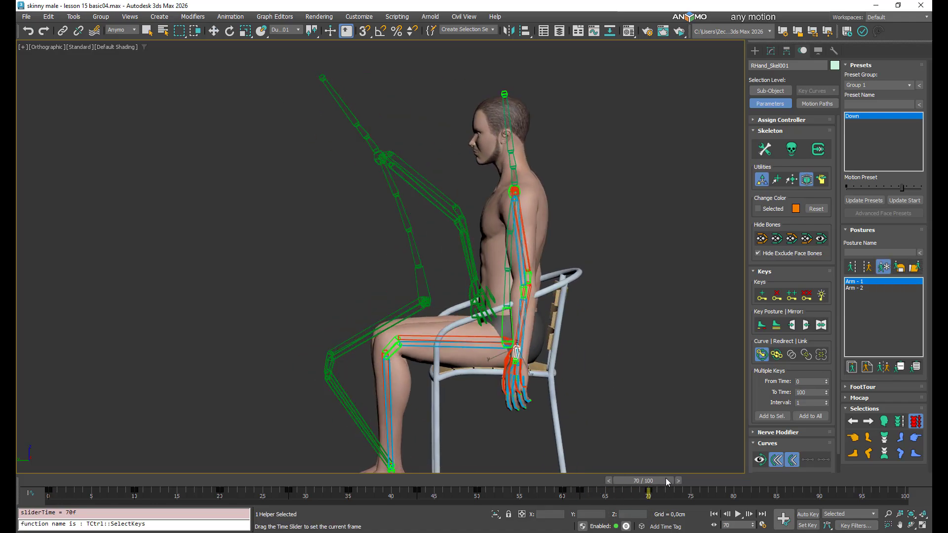
- Select the left hand at frame 70 and apply its key posture
alt+middle_drag(464, 363, 548, 368)
scroll(548, 368, up, 2)
mouse_move(657, 481)
mouse_down()
mouse_move(519, 482)
mouse_move(656, 481)
mouse_up()
click(543, 378)
click(777, 326)
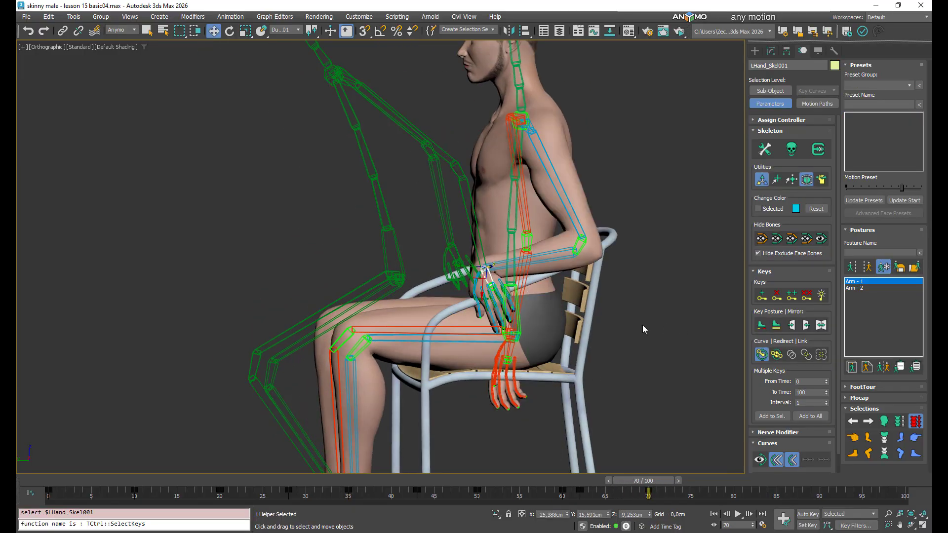
- Close the left hand's fingers at frame 70 with the Closed motion preset
alt+middle_drag(642, 326, 561, 311)
scroll(489, 317, up, 2)
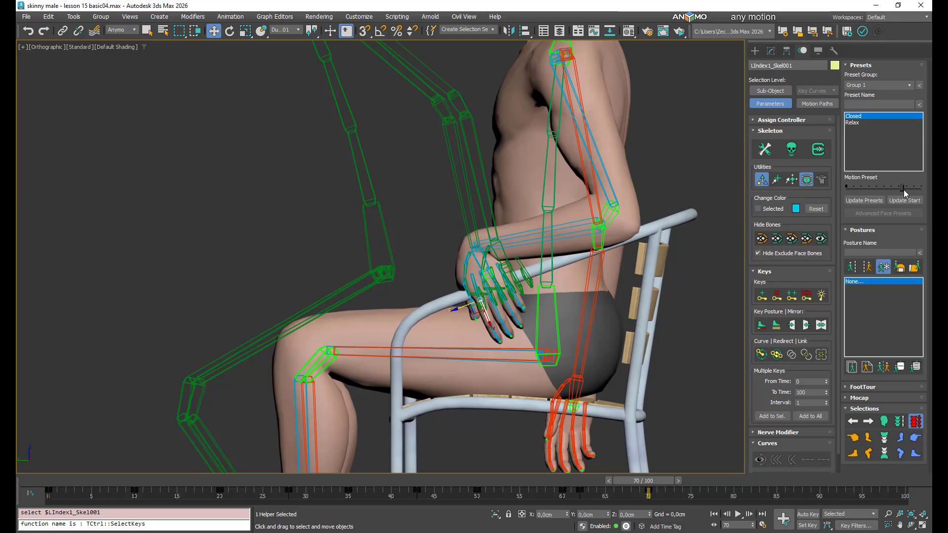
alt+middle_drag(642, 292, 591, 291)
- Rotate the left hand at frame 70 and move it about 5.4 cm along its local Y axis to match the ghost's grip on the armrest
click(479, 261)
alt+middle_drag(479, 262, 447, 262)
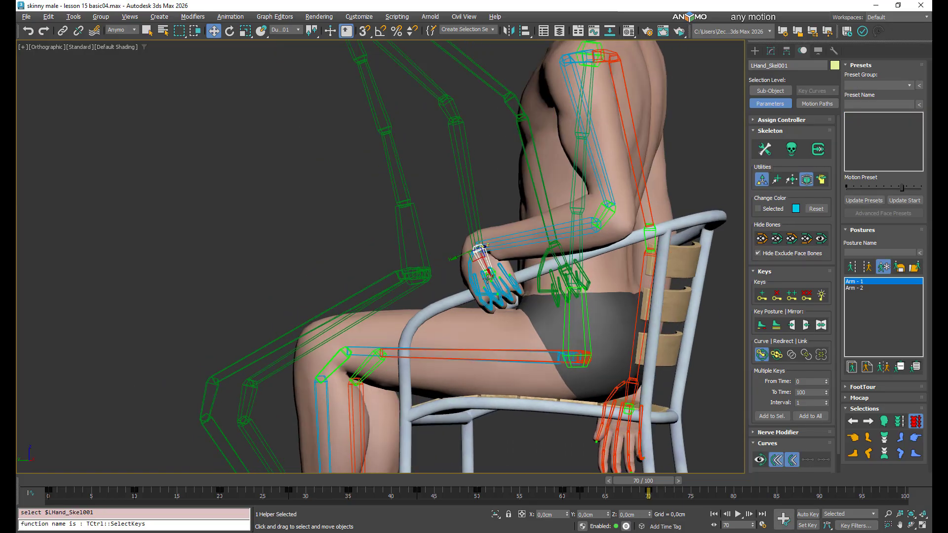
right_click(492, 263)
click(510, 285)
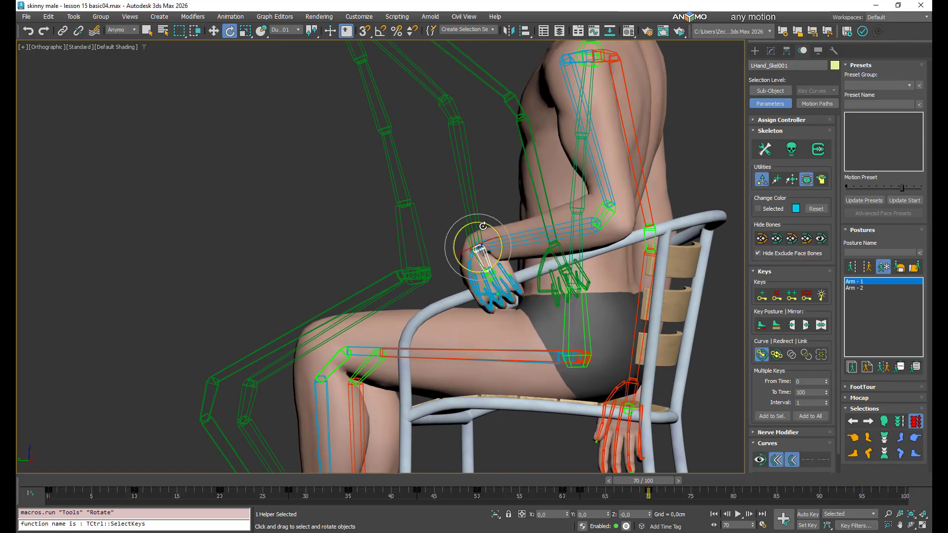
right_click(517, 245)
click(532, 258)
alt+middle_drag(524, 258, 536, 259)
drag(467, 256, 500, 261)
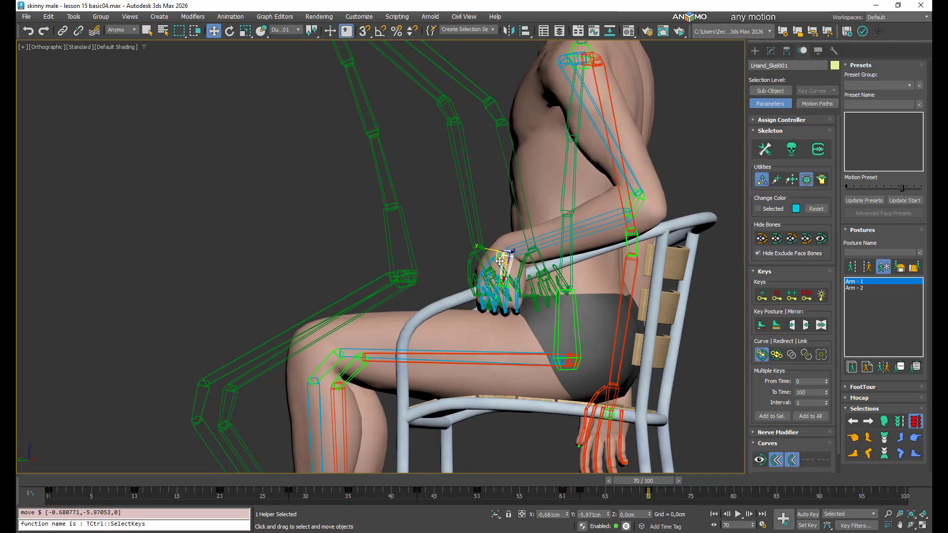
alt+middle_drag(511, 294, 480, 244)
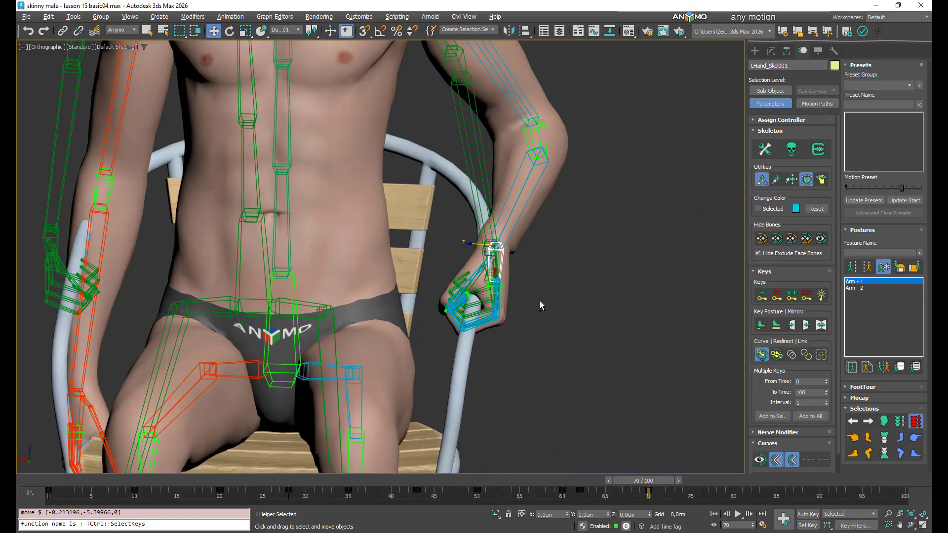
alt+middle_drag(541, 300, 505, 274)
drag(497, 264, 498, 261)
scroll(508, 272, down, 2)
alt+middle_drag(514, 277, 529, 274)
click(634, 204)
click(609, 185)
alt+middle_drag(609, 185, 664, 220)
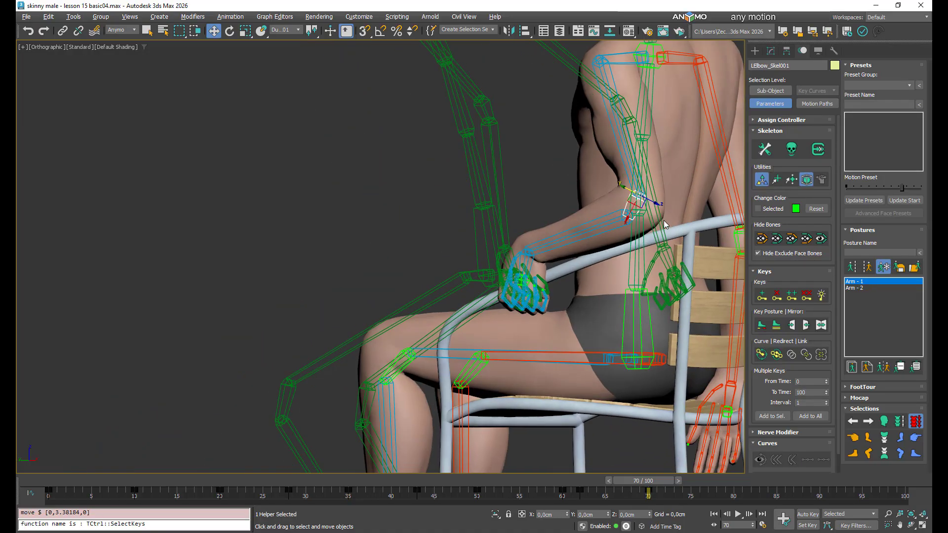
drag(663, 220, 613, 196)
key(ctrl+z)
- Hold the left hand in place and move the left elbow about 10.1 cm along its local Z axis, away from the body
alt+middle_drag(585, 268, 518, 261)
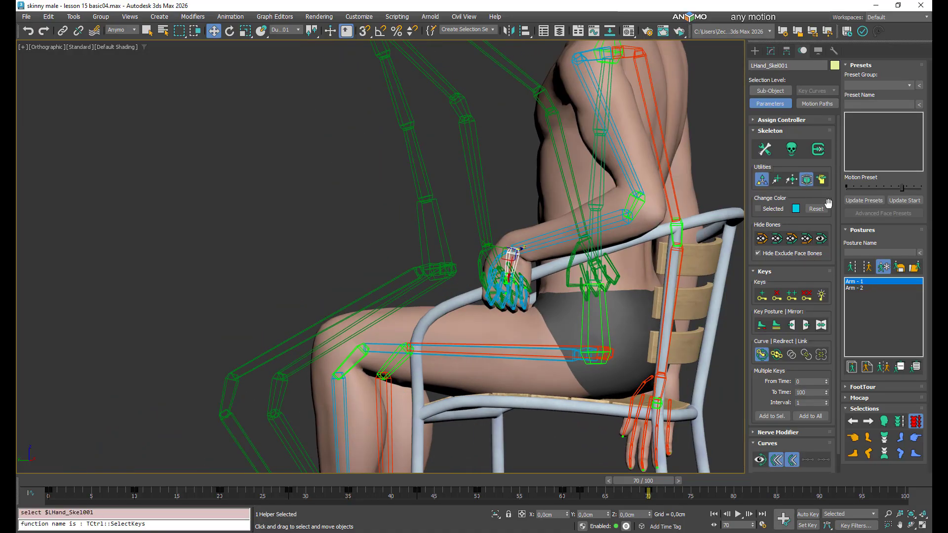
drag(651, 203, 623, 187)
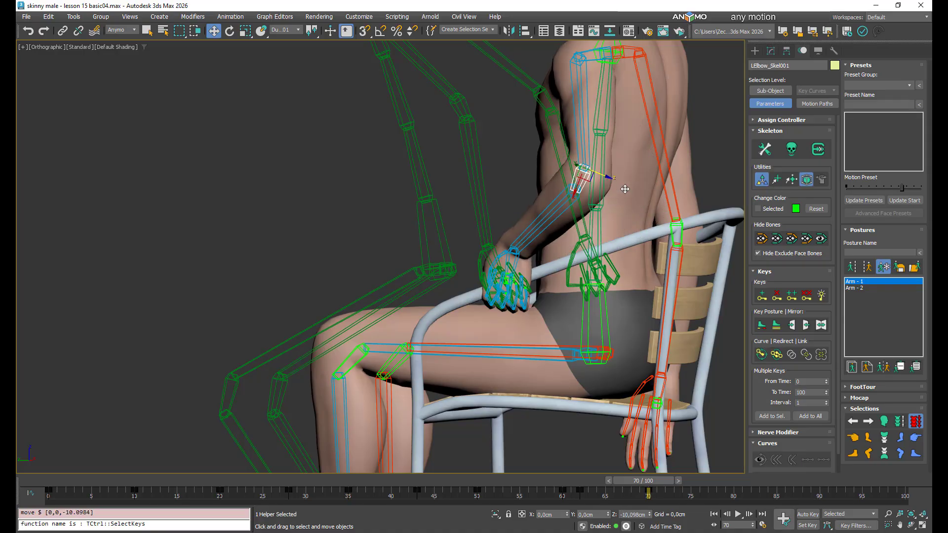
alt+middle_drag(672, 258, 542, 268)
scroll(510, 275, up, 3)
- Refine the left hand's grip on the armrest by rotating it and moving it about 2.9 cm along local Z and 0.2 cm along local X
click(497, 261)
right_click(521, 256)
click(531, 274)
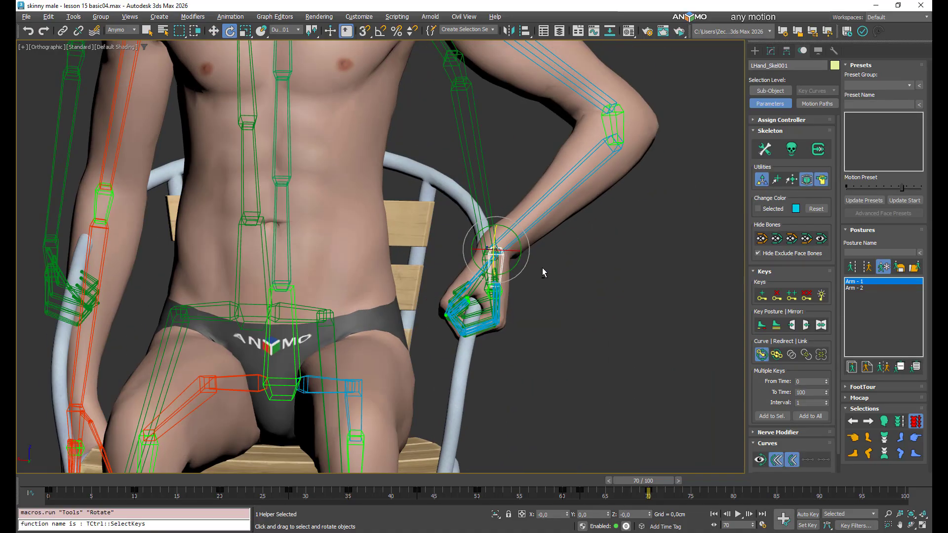
drag(520, 244, 486, 269)
alt+middle_drag(486, 269, 456, 311)
scroll(509, 279, up, 3)
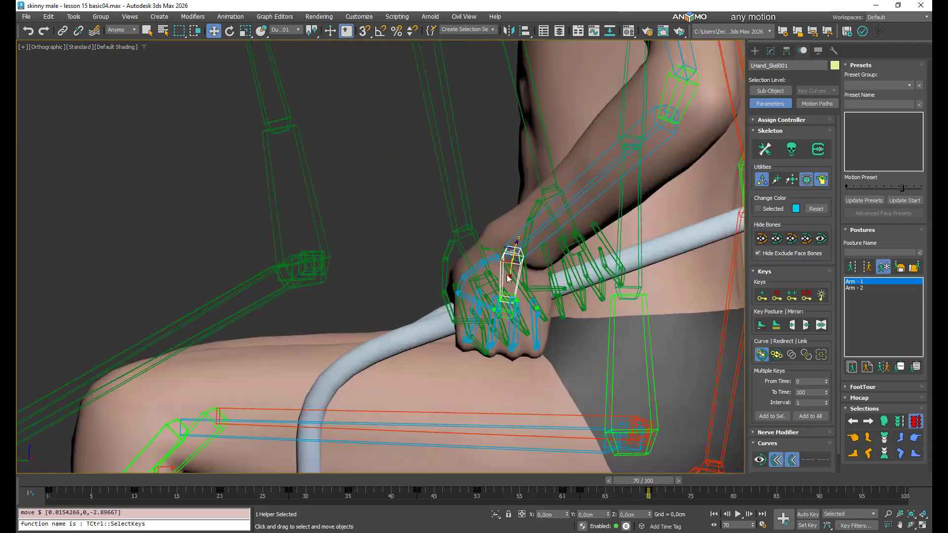
drag(512, 274, 510, 276)
alt+middle_drag(511, 276, 608, 312)
drag(510, 270, 513, 277)
scroll(514, 279, down, 3)
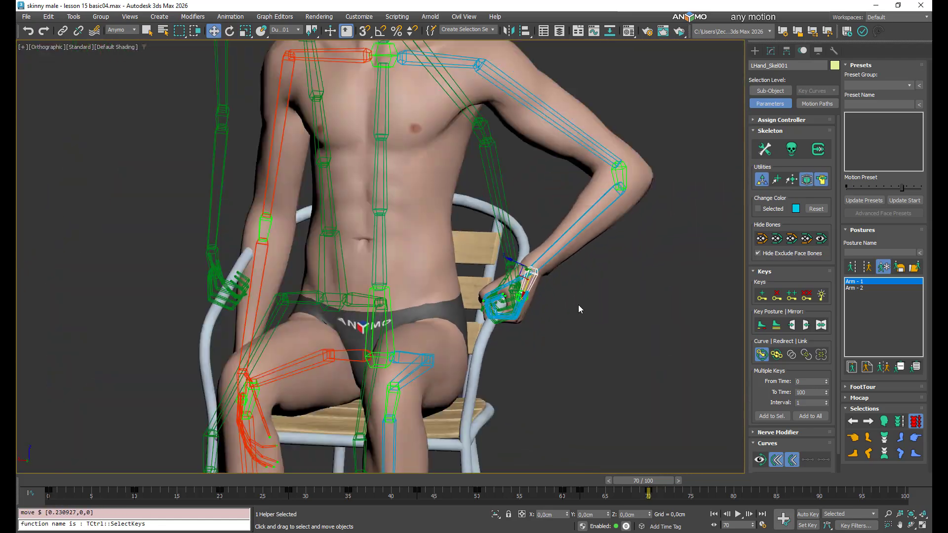
- Mirror the left arm's posture to the right arm at frame 70 and check both hands on the armrests
scroll(520, 316, down, 2)
alt+middle_drag(579, 304, 664, 347)
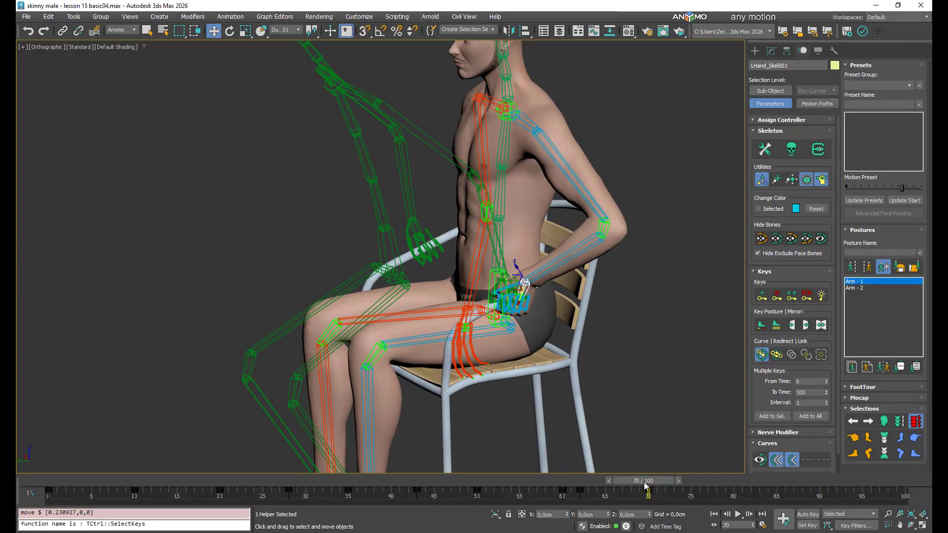
mouse_move(647, 487)
mouse_down()
mouse_move(474, 486)
mouse_move(665, 485)
mouse_up()
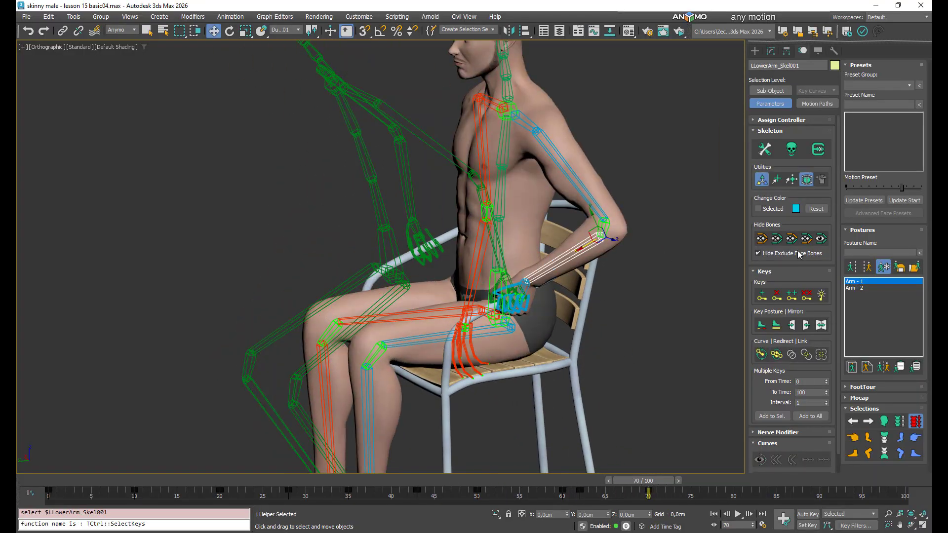
click(820, 330)
alt+middle_drag(425, 266, 524, 247)
scroll(523, 244, up, 3)
click(520, 240)
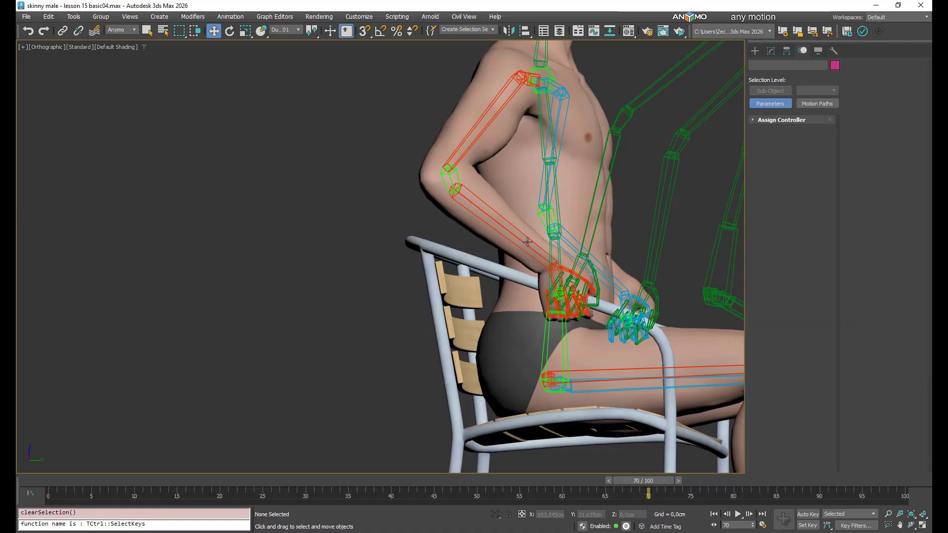
alt+middle_drag(608, 298, 548, 316)
scroll(470, 222, down, 5)
alt+middle_drag(529, 257, 451, 268)
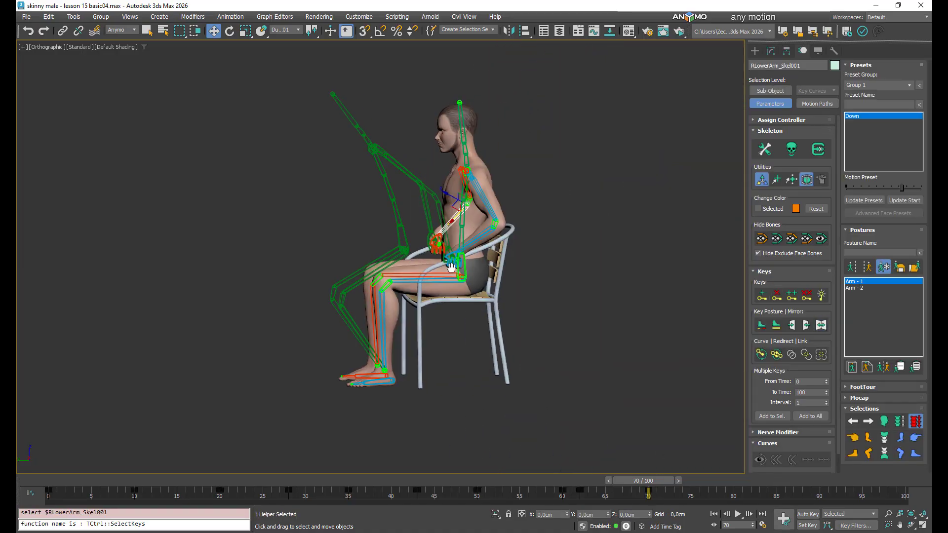
- Mirror the left arm's posture to the right arm at frame 70, after checking the arm's motion up to frame 82
drag(668, 478, 768, 494)
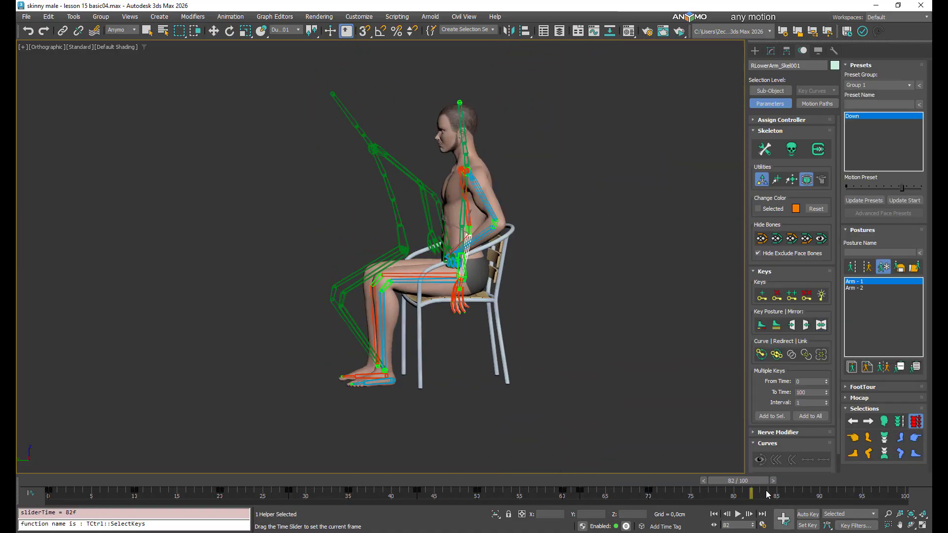
drag(667, 497, 659, 495)
alt+middle_drag(467, 326, 580, 336)
scroll(551, 243, up, 2)
click(526, 197)
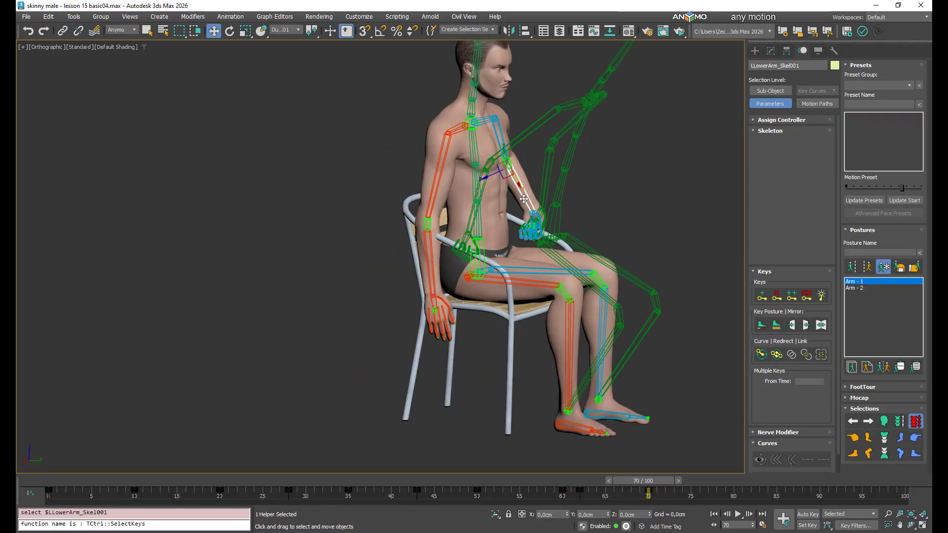
click(807, 326)
alt+middle_drag(687, 306, 726, 345)
scroll(487, 222, up, 3)
click(483, 222)
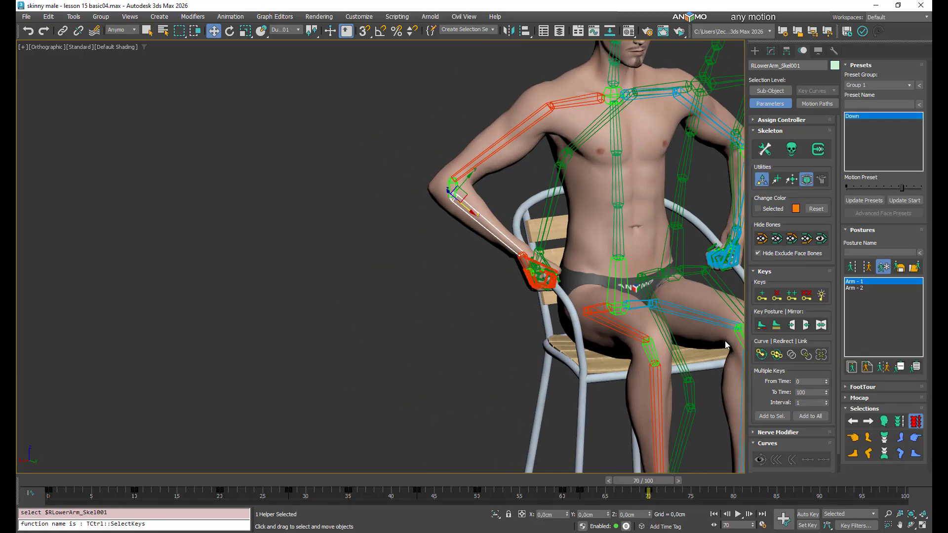
- At frame 80, move the middle spine bone back about 9.4 cm and down about 1.5 cm
alt+middle_drag(643, 353, 523, 398)
scroll(586, 384, down, 4)
drag(649, 481, 710, 490)
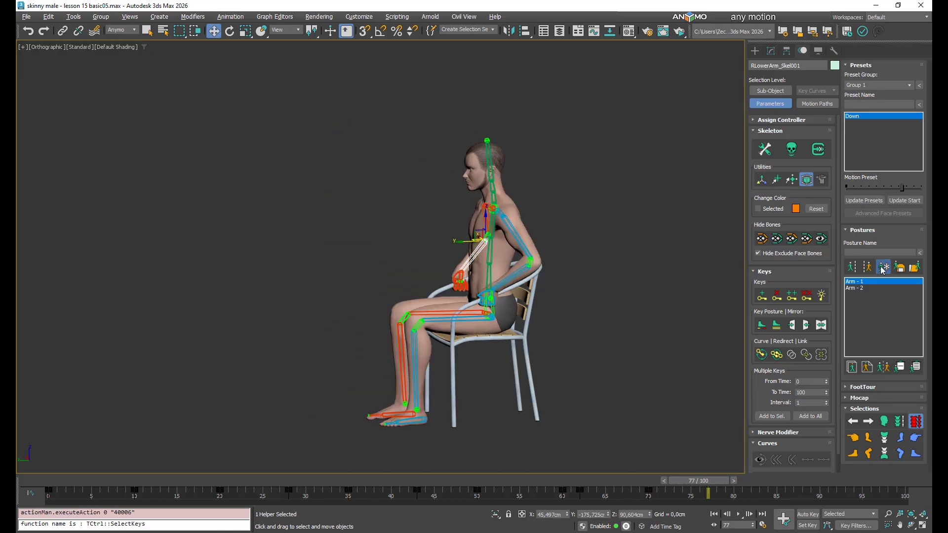
middle_drag(559, 456, 571, 454)
scroll(498, 242, up, 5)
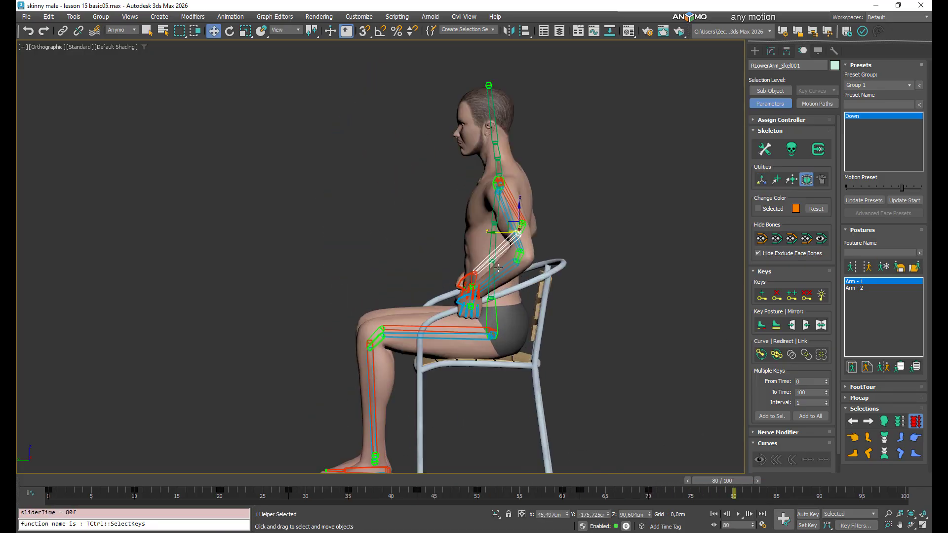
drag(478, 246, 513, 252)
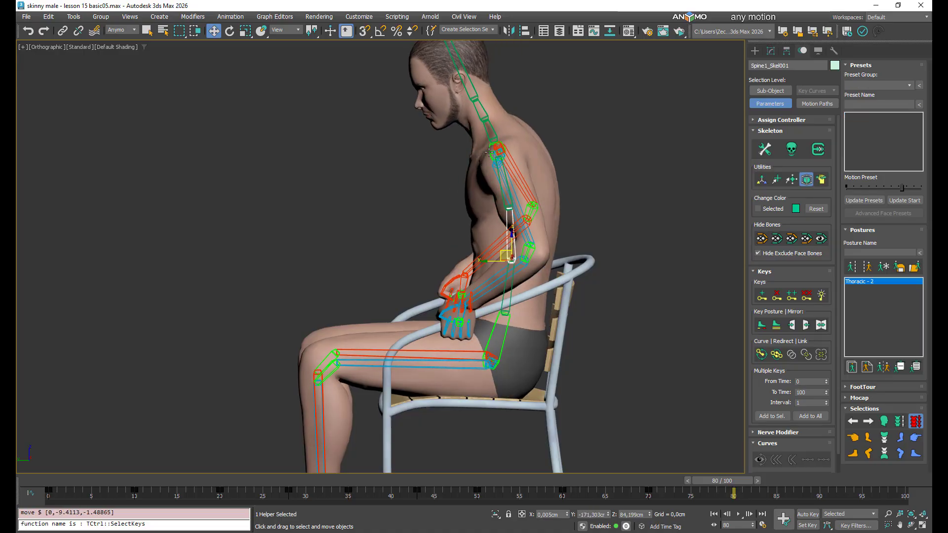
- Move the spine tip back about 5.5 cm and down about 1.6 cm to straighten the upper body
drag(489, 152, 536, 255)
middle_drag(655, 252, 669, 289)
scroll(547, 183, up, 2)
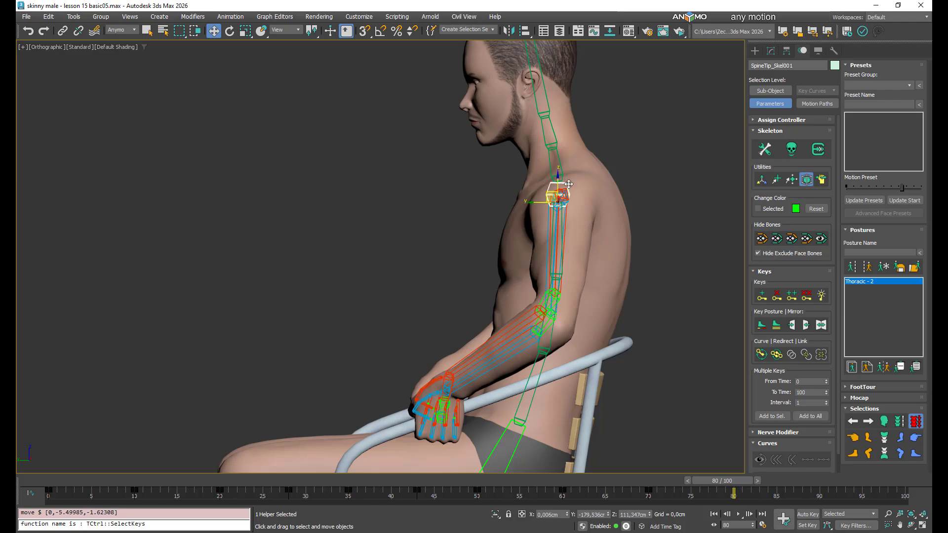
drag(568, 184, 572, 182)
- Straighten the neck and move the head back about 1.7 cm and up about 0.4 cm at frame 80
middle_drag(603, 179, 609, 221)
click(549, 148)
drag(549, 148, 559, 148)
scroll(568, 214, down, 3)
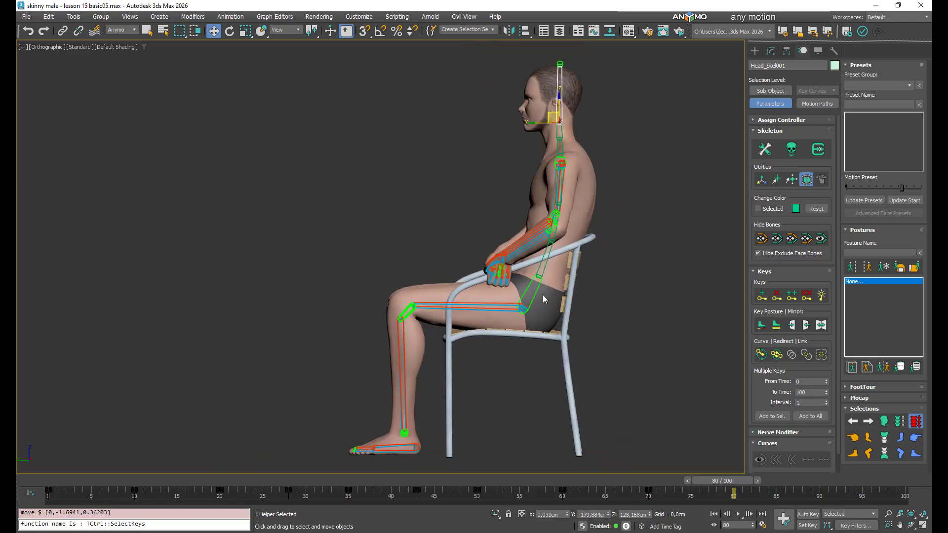
click(543, 299)
mouse_move(719, 480)
mouse_down()
mouse_move(227, 480)
mouse_move(735, 482)
mouse_up()
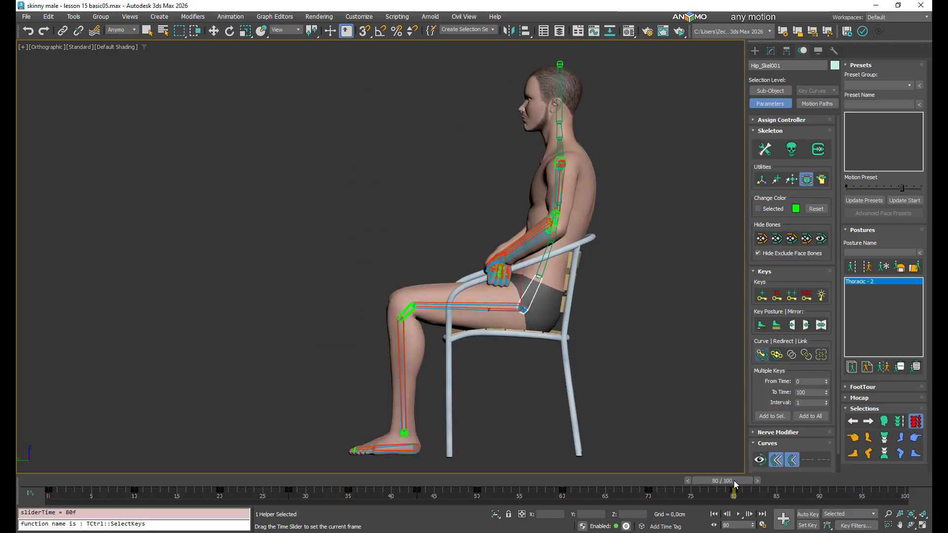
- Examine both hands on the armrests between frames 73 and 80 from several angles
scroll(465, 295, up, 6)
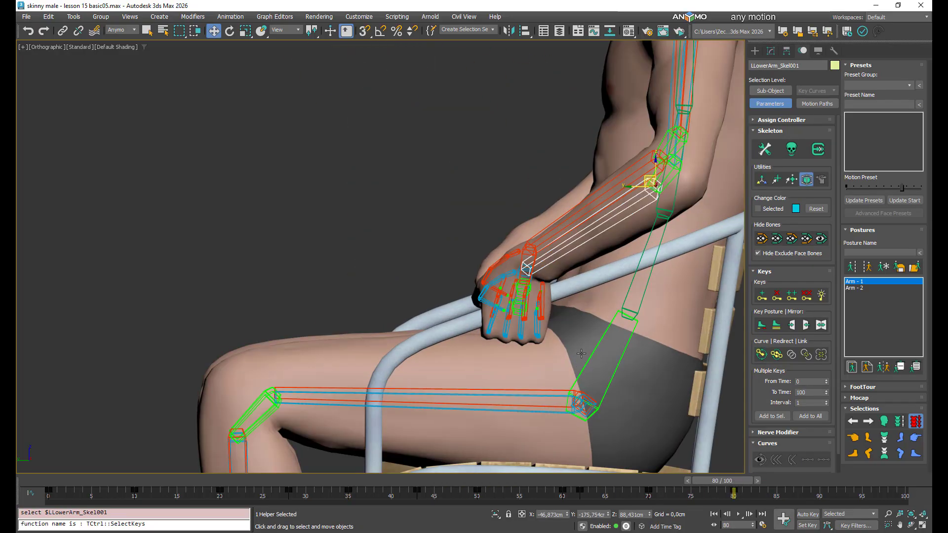
click(521, 255)
scroll(521, 255, down, 5)
drag(733, 475, 677, 470)
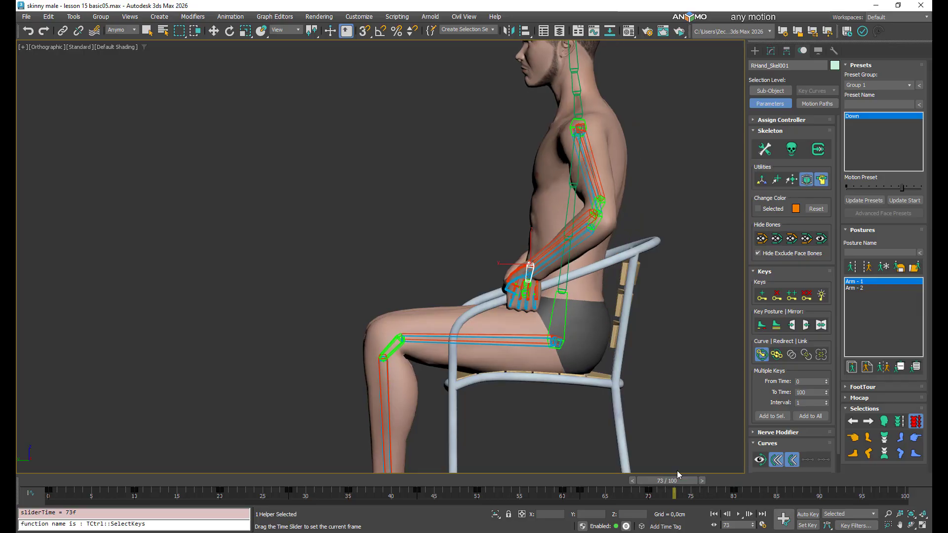
alt+middle_drag(487, 291, 596, 278)
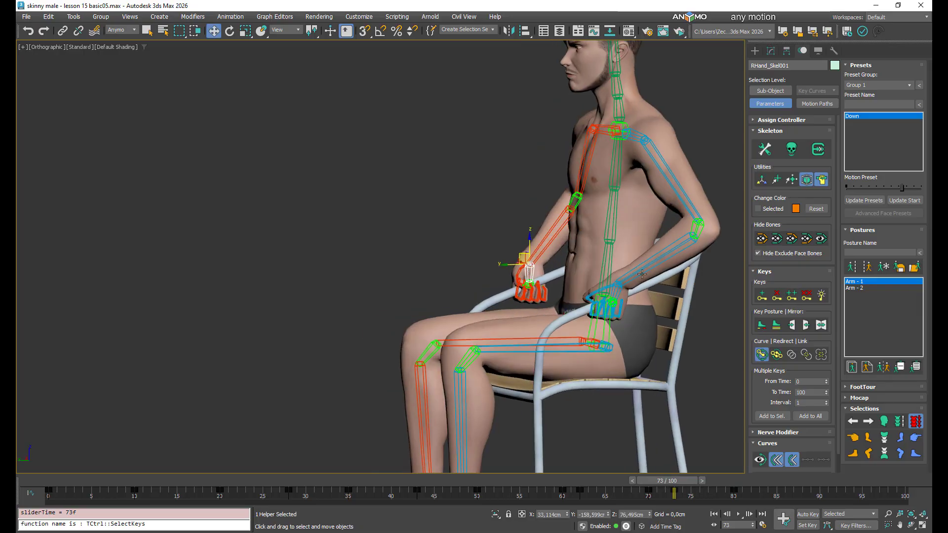
drag(674, 478, 730, 480)
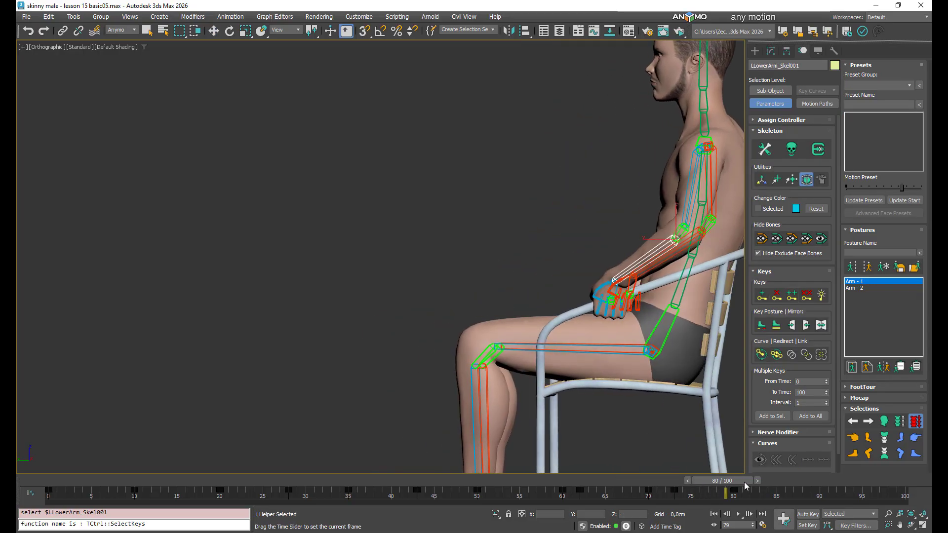
- Lift the left hand forward and up off the armrest at frame 80
scroll(625, 301, up, 5)
click(626, 302)
drag(614, 285, 556, 249)
middle_drag(556, 251, 466, 256)
- Rotate the left hand about 56 degrees around the X axis and open its fingers
alt+middle_drag(465, 256, 486, 254)
right_click(486, 254)
click(514, 274)
drag(495, 270, 521, 289)
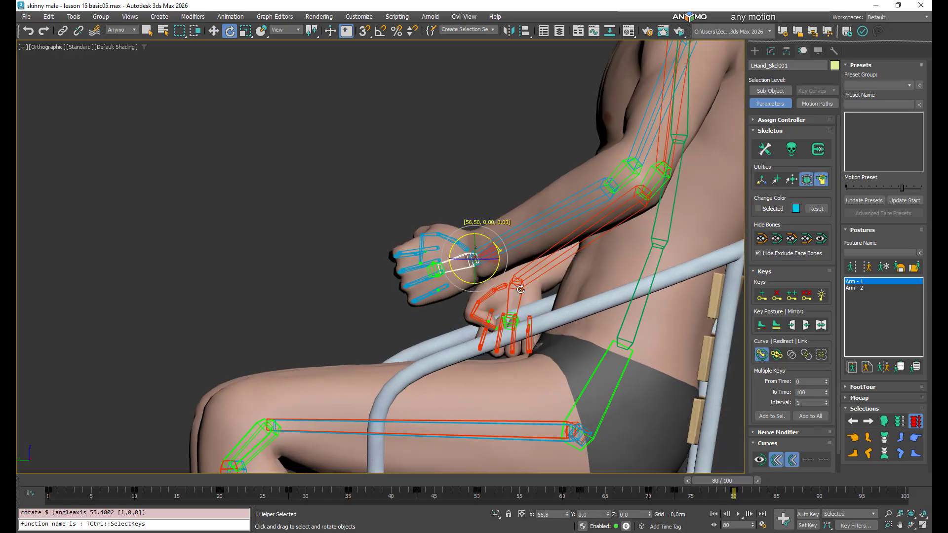
click(425, 297)
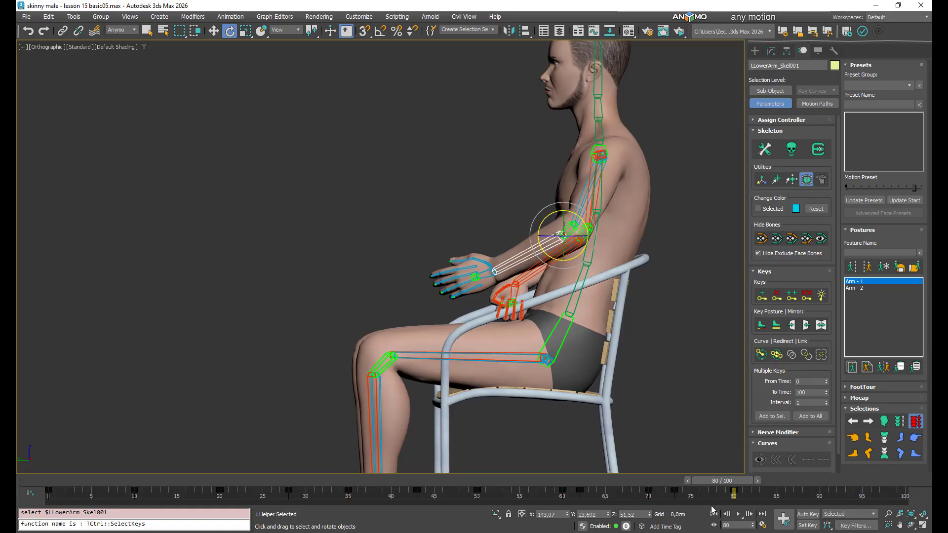
- Pull the raised left hand back about 6 cm along Y and up about 0.8 cm at frame 80
drag(715, 482, 734, 475)
right_click(537, 263)
click(552, 271)
scroll(476, 269, up, 3)
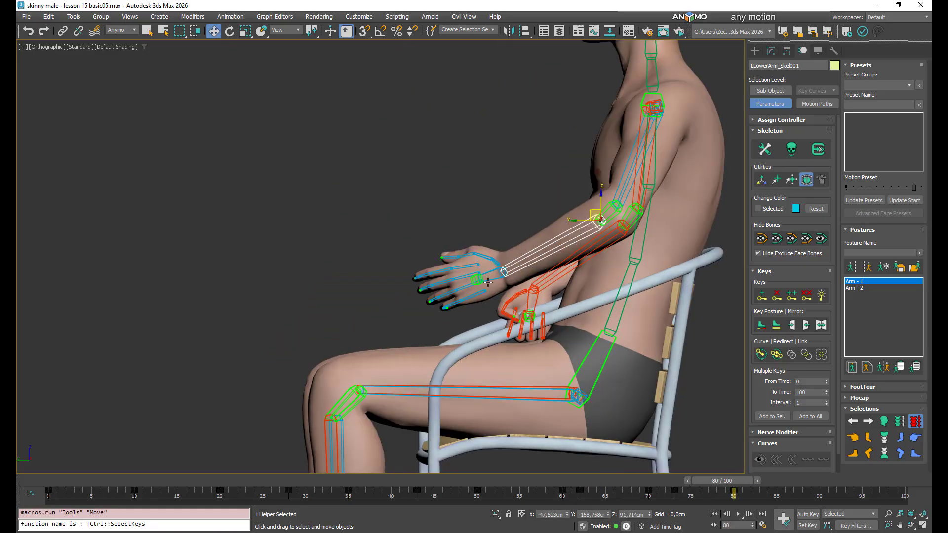
click(489, 273)
drag(491, 259, 523, 256)
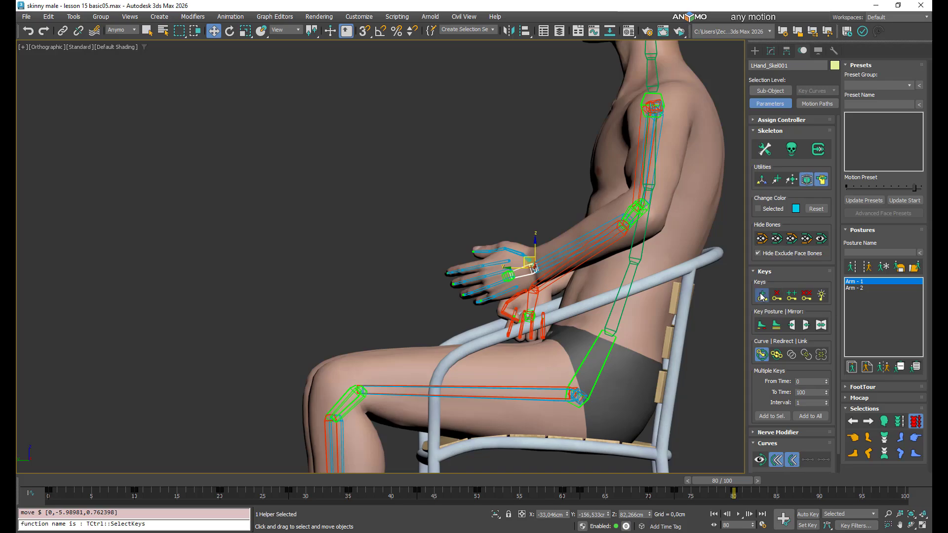
- Mirror the left arm's raised posture to the right arm and apply the Relax preset to the right hand's fingers
drag(728, 485, 739, 464)
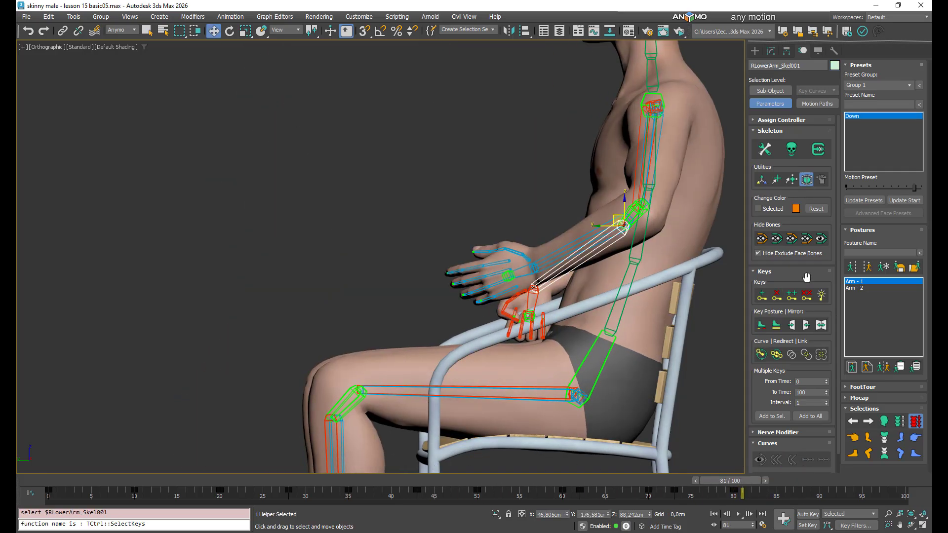
click(822, 325)
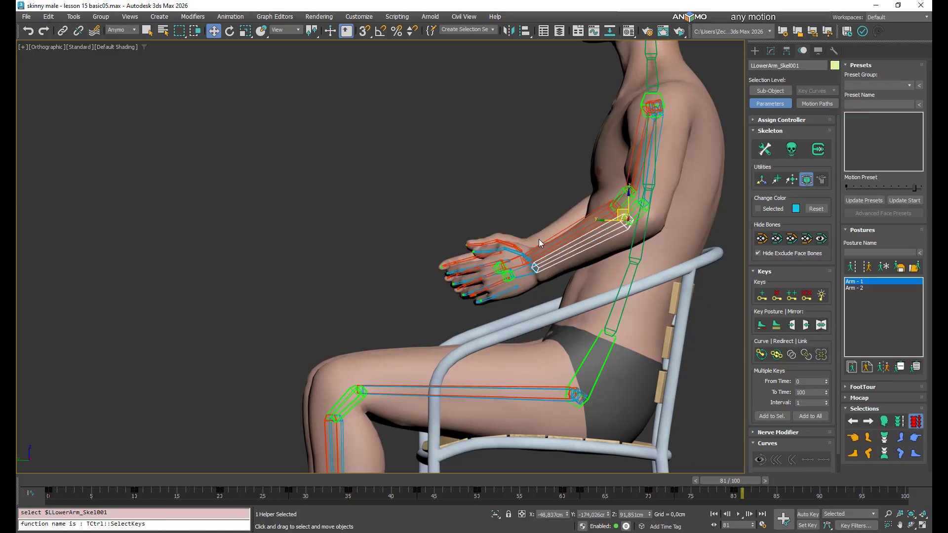
mouse_move(747, 488)
mouse_down()
mouse_move(459, 485)
mouse_move(735, 489)
mouse_up()
alt+middle_drag(544, 296, 586, 318)
scroll(598, 311, up, 3)
key(w)
click(600, 314)
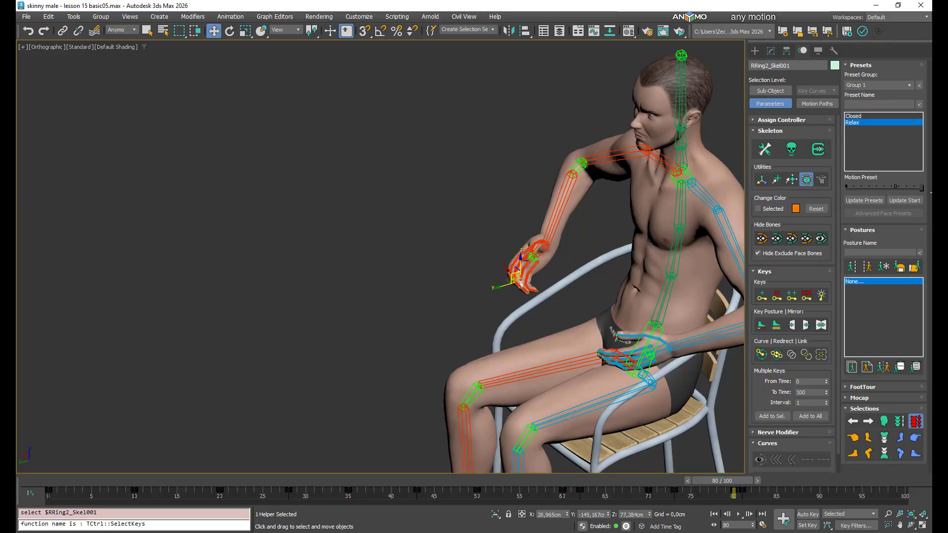
- Hide the skeleton to inspect both hands at frame 80, and show the bones again
alt+middle_drag(617, 277, 664, 243)
click(682, 278)
drag(665, 243, 613, 306)
alt+middle_drag(613, 306, 548, 343)
click(816, 181)
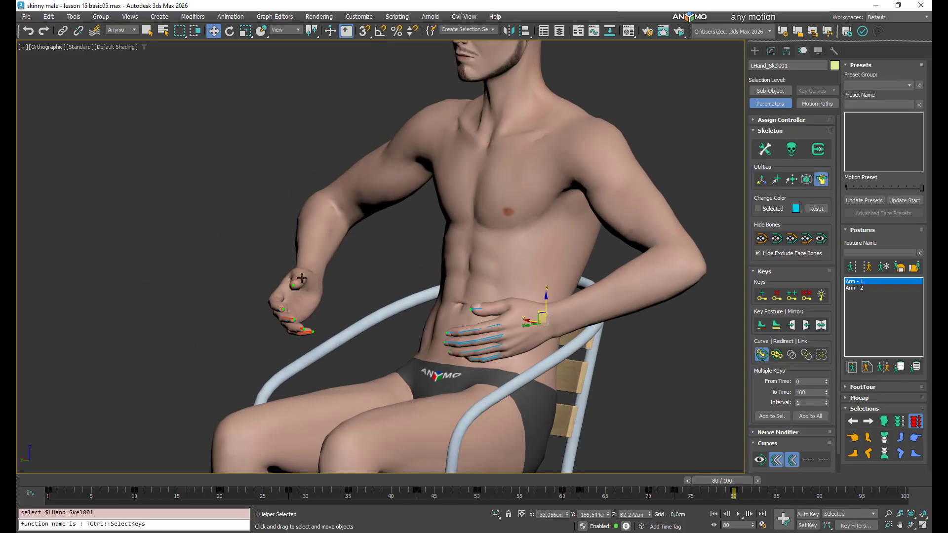
click(826, 180)
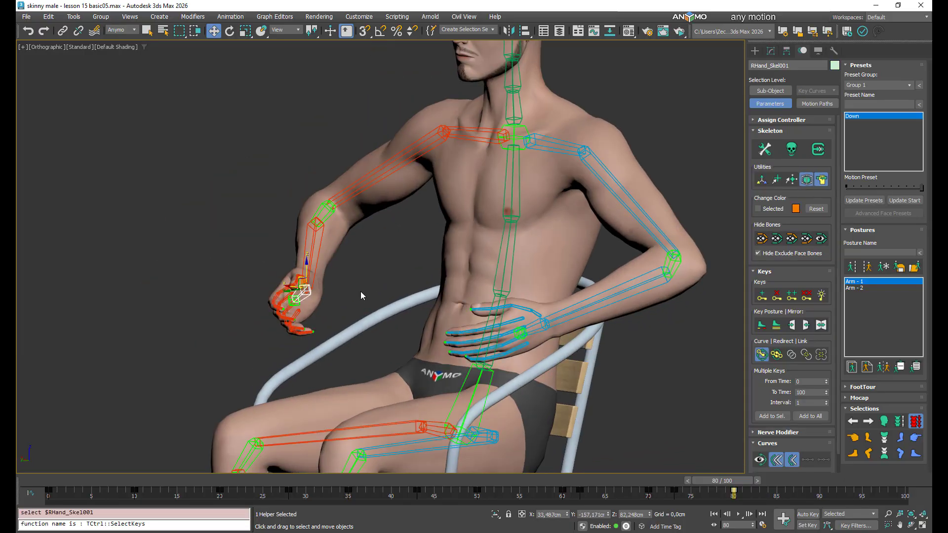
- Move the left elbow inward about 7.7 cm and down about 5.2 cm, and mirror the arm posture to the right side
scroll(657, 279, down, 3)
alt+middle_drag(658, 279, 691, 274)
drag(661, 254, 625, 279)
click(822, 325)
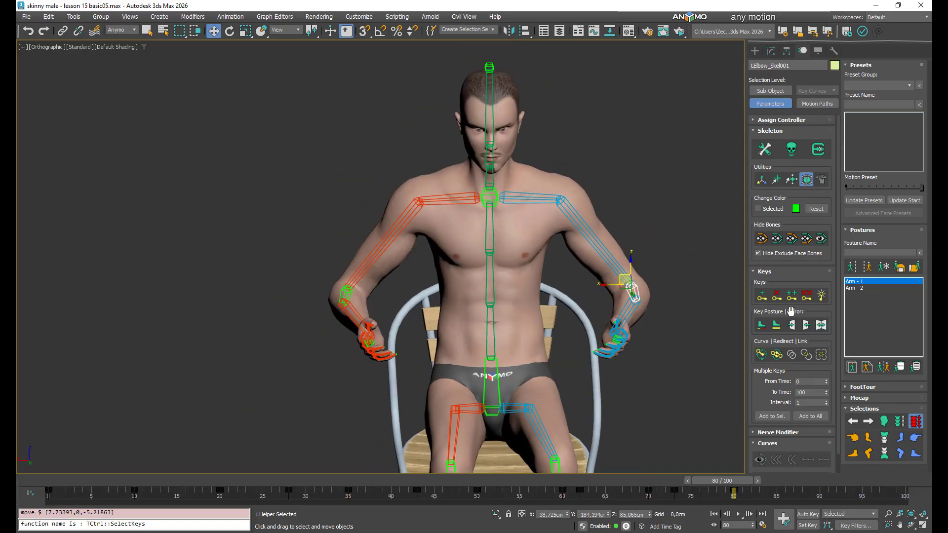
click(360, 276)
scroll(657, 341, down, 5)
alt+middle_drag(677, 356, 636, 393)
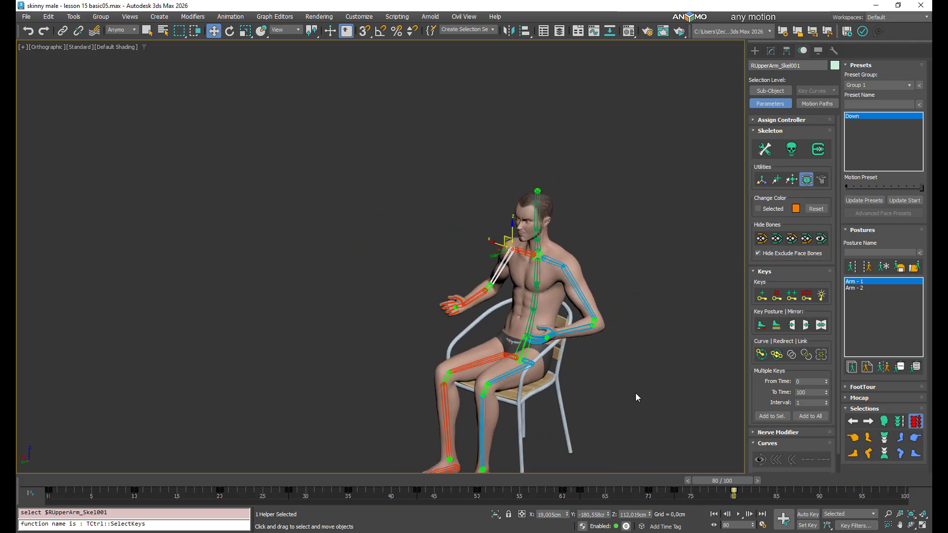
- Go to frame 90 and raise the left hand to about head height
scroll(636, 394, up, 3)
drag(729, 481, 754, 476)
key(w)
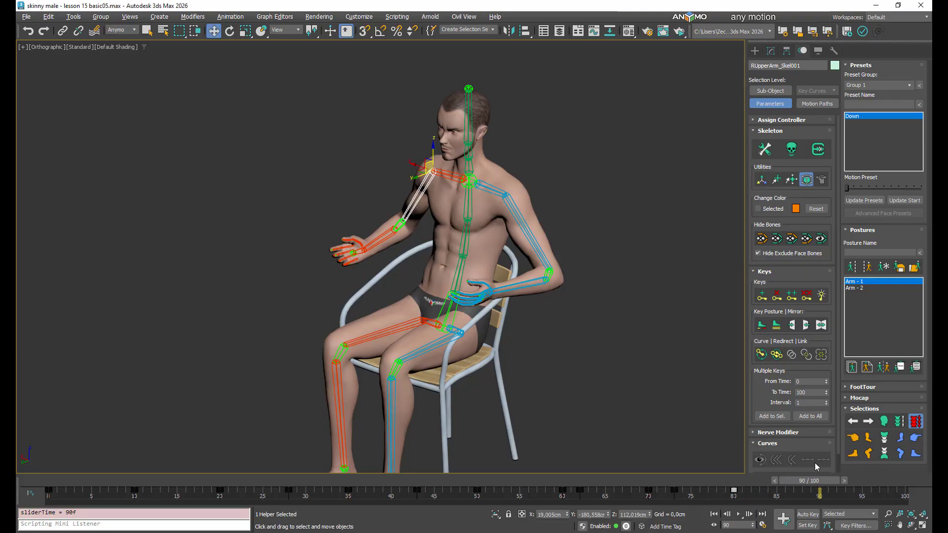
click(484, 291)
alt+middle_drag(484, 290, 480, 307)
scroll(480, 307, up, 3)
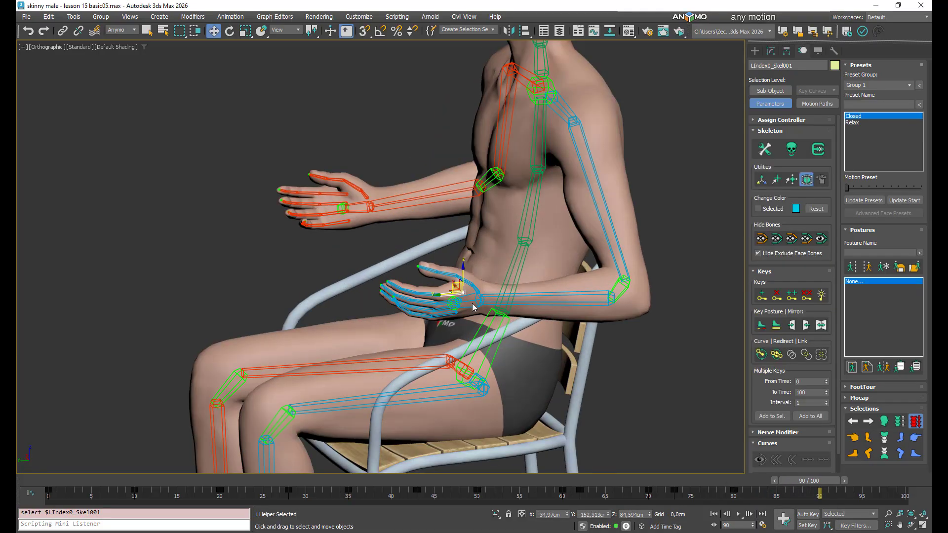
scroll(480, 307, down, 3)
drag(480, 307, 521, 218)
scroll(592, 202, up, 3)
alt+middle_drag(521, 218, 409, 273)
scroll(409, 273, up, 4)
- Swing the left upper arm upward and raise its shoulder end about 3.5 cm along Z and 0.9 cm along X
click(435, 258)
right_click(442, 243)
click(459, 271)
right_click(459, 262)
click(469, 282)
alt+middle_drag(468, 283, 464, 295)
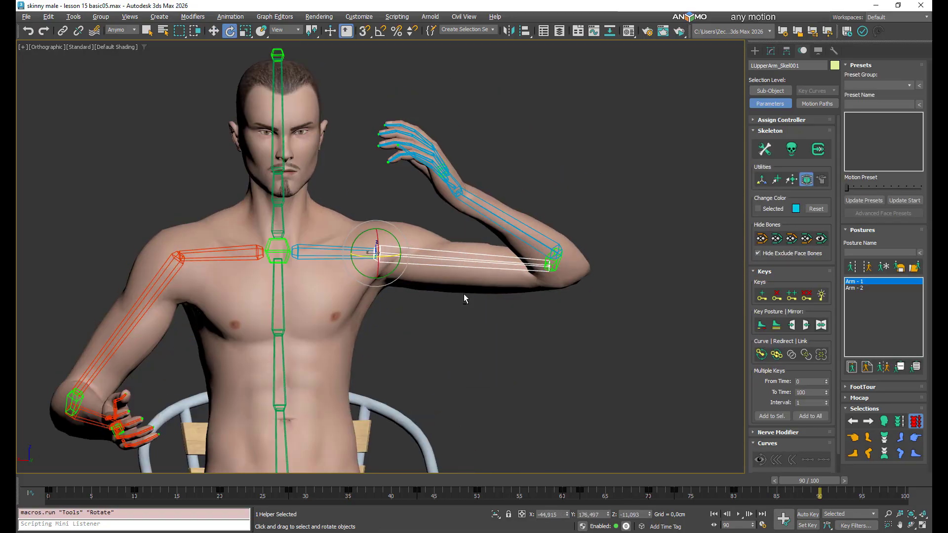
drag(398, 242, 370, 229)
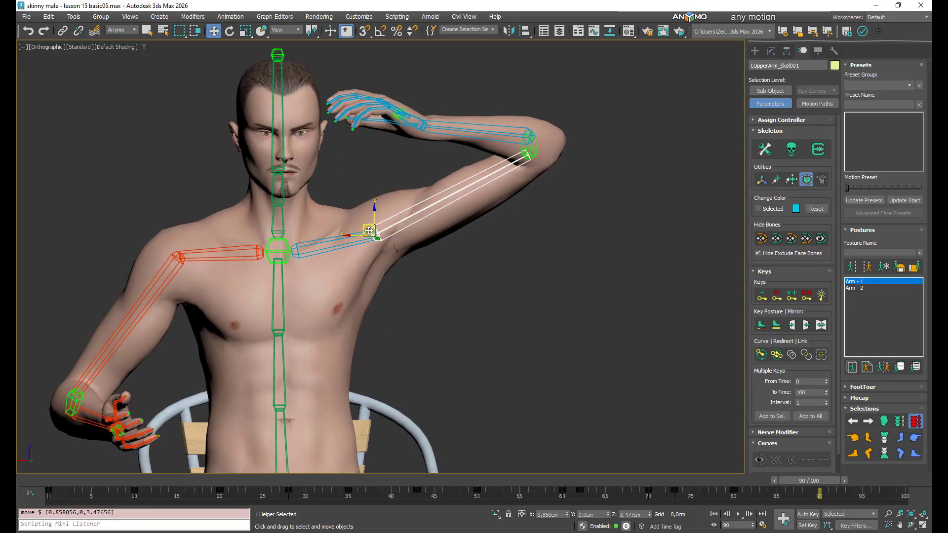
- Move the left hand about 9.3 cm higher, bring the left elbow forward, and adjust the hand beside the head
alt+middle_drag(370, 229, 412, 170)
drag(413, 170, 417, 127)
alt+middle_drag(417, 127, 345, 130)
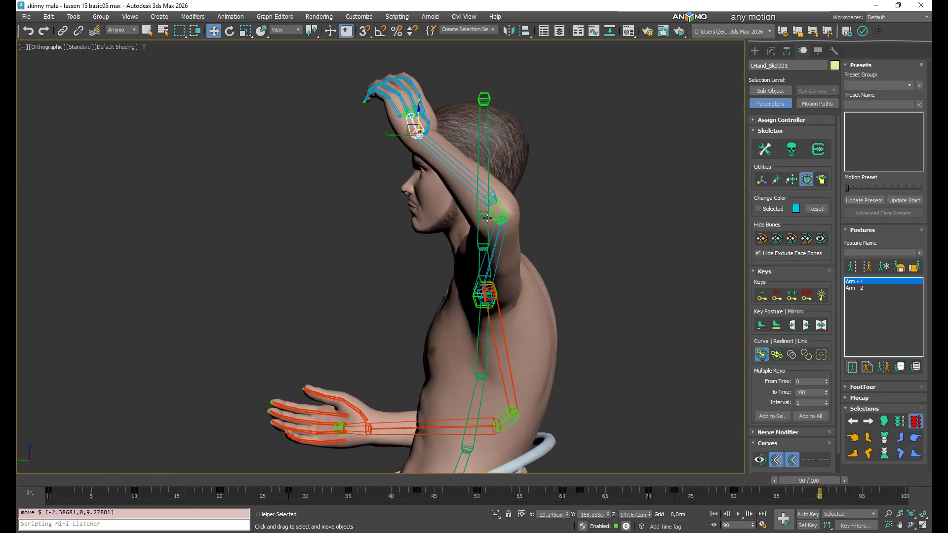
drag(498, 208, 437, 204)
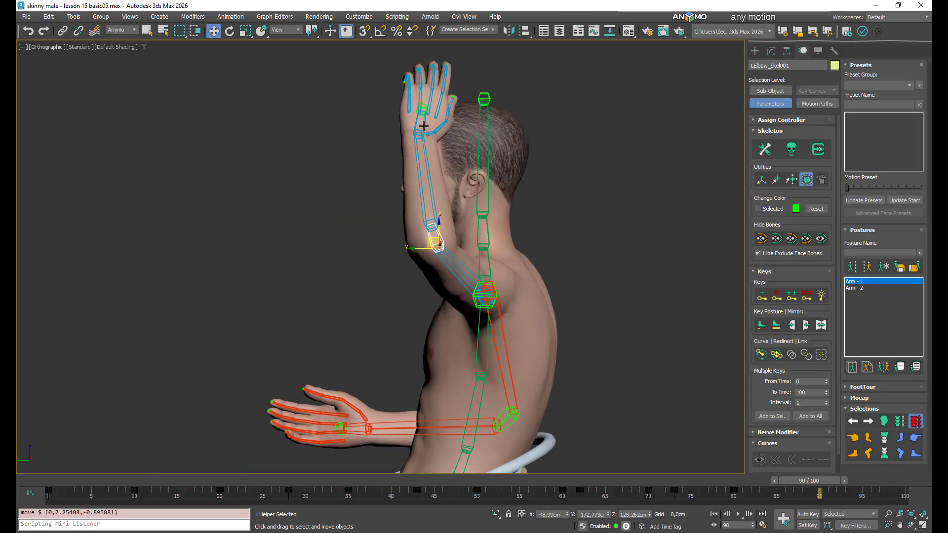
drag(420, 129, 458, 126)
- Rotate the left hand about 46 degrees around its local X axis and about 8 degrees around local Z
alt+middle_drag(468, 208, 539, 214)
right_click(472, 118)
click(488, 137)
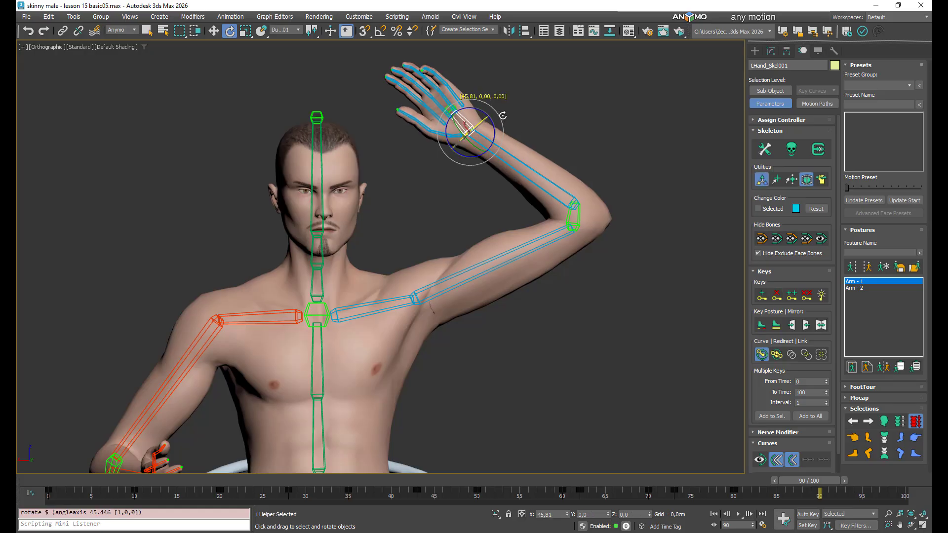
scroll(499, 222, down, 4)
alt+middle_drag(498, 221, 463, 265)
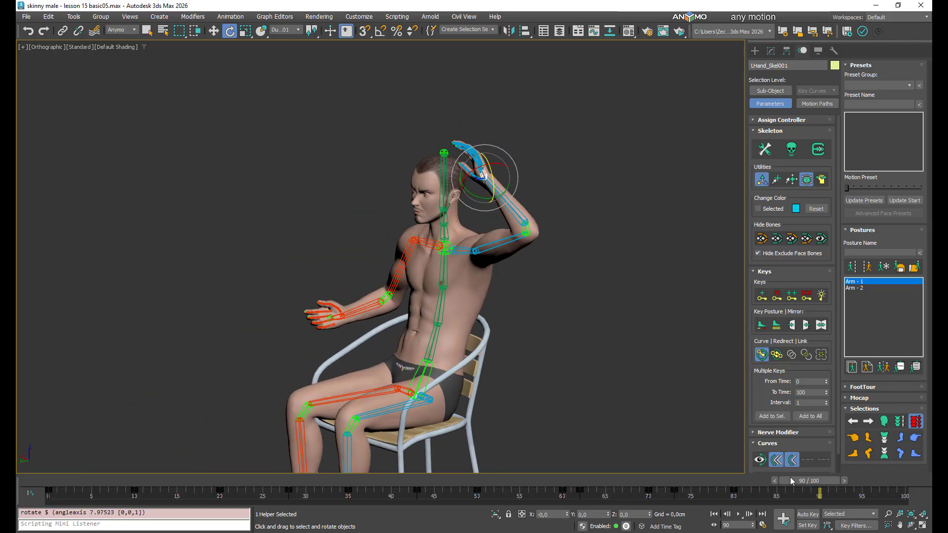
- Mirror the raised left arm posture to the right arm at frame 90 and check the motion
click(823, 326)
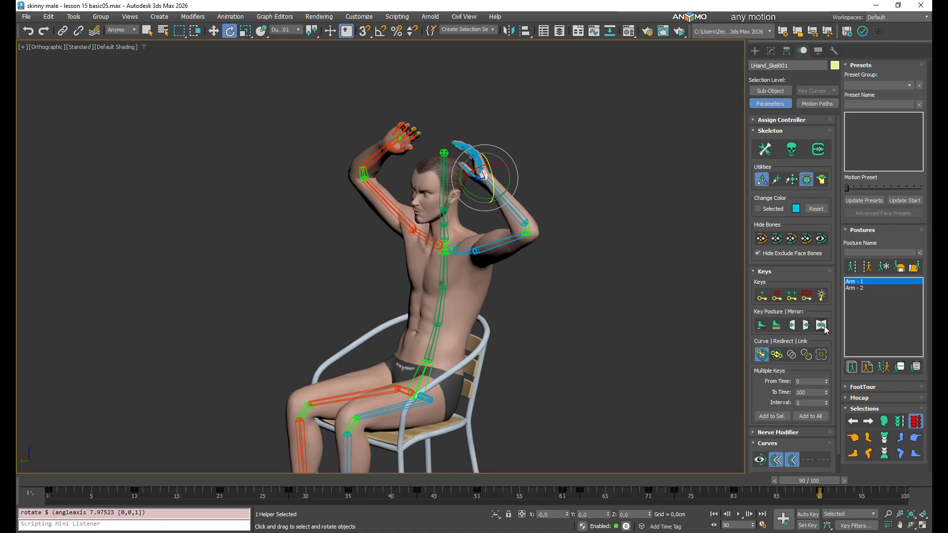
click(379, 168)
scroll(545, 301, down, 3)
alt+middle_drag(544, 300, 538, 292)
mouse_move(824, 479)
mouse_down()
mouse_move(537, 480)
mouse_move(822, 480)
mouse_move(606, 459)
mouse_move(828, 461)
mouse_up()
alt+middle_drag(519, 237, 488, 217)
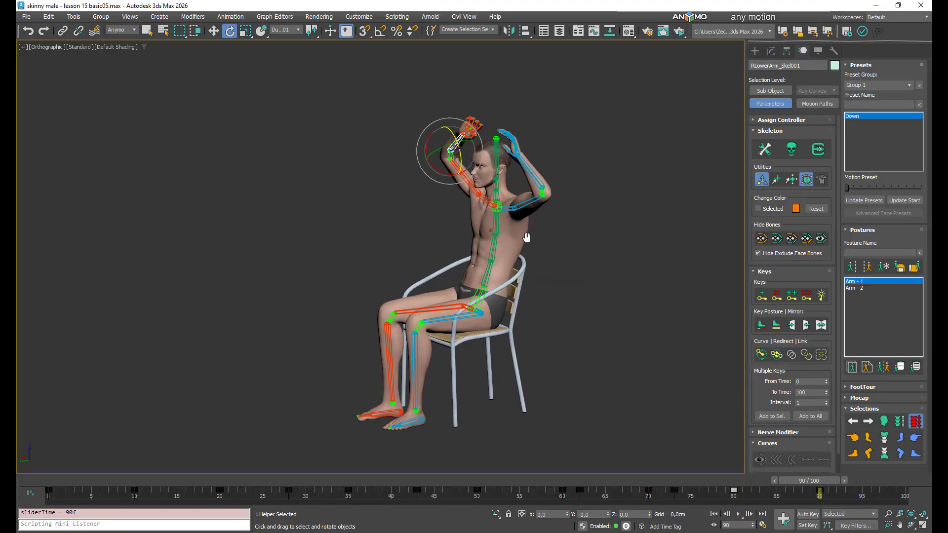
- Move the Spine1 bone about 0.6 cm along X and -0.9 cm along Y, and shift the spine tip slightly backward
scroll(490, 197, up, 2)
click(488, 205)
scroll(498, 205, up, 4)
right_click(535, 192)
click(548, 211)
right_click(549, 212)
click(563, 225)
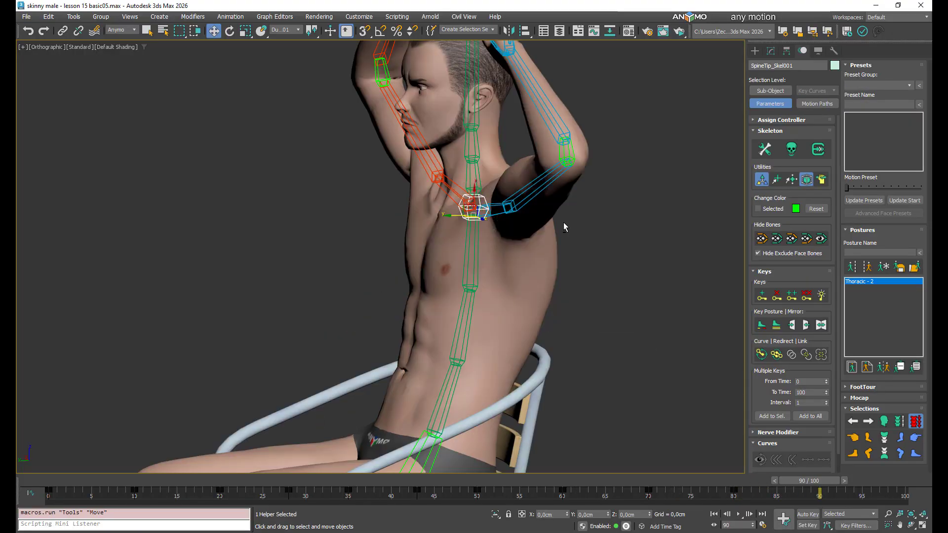
alt+middle_drag(564, 226, 526, 225)
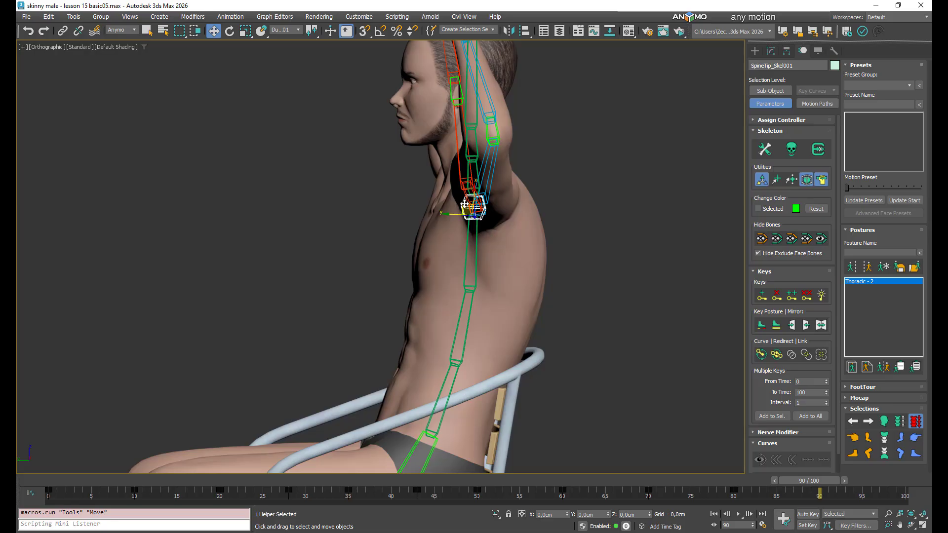
scroll(526, 264, down, 3)
drag(480, 322, 482, 320)
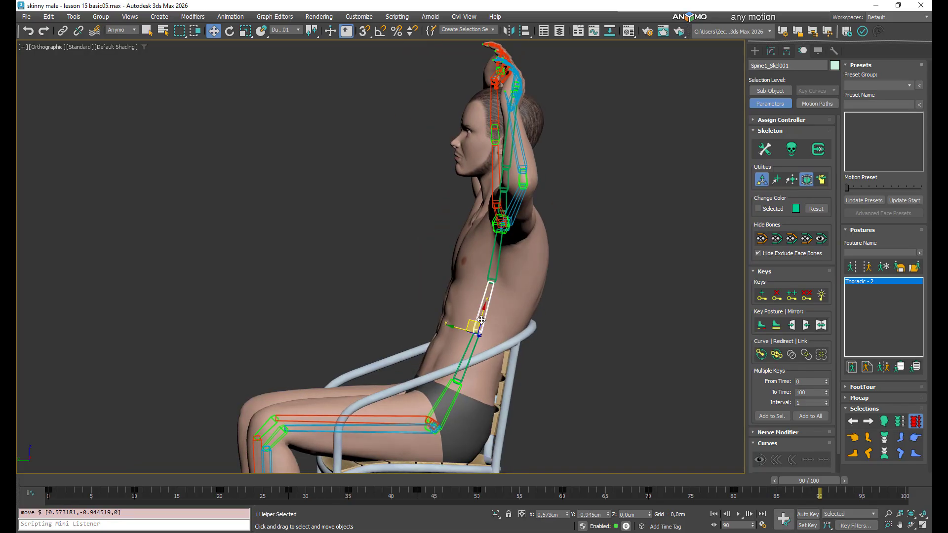
drag(505, 234, 509, 233)
- Bring the left hand behind the head by moving it about 15.9 cm along X, -8.5 cm along Z, and -9.4 cm along Y
alt+middle_drag(532, 225, 640, 195)
scroll(606, 145, up, 2)
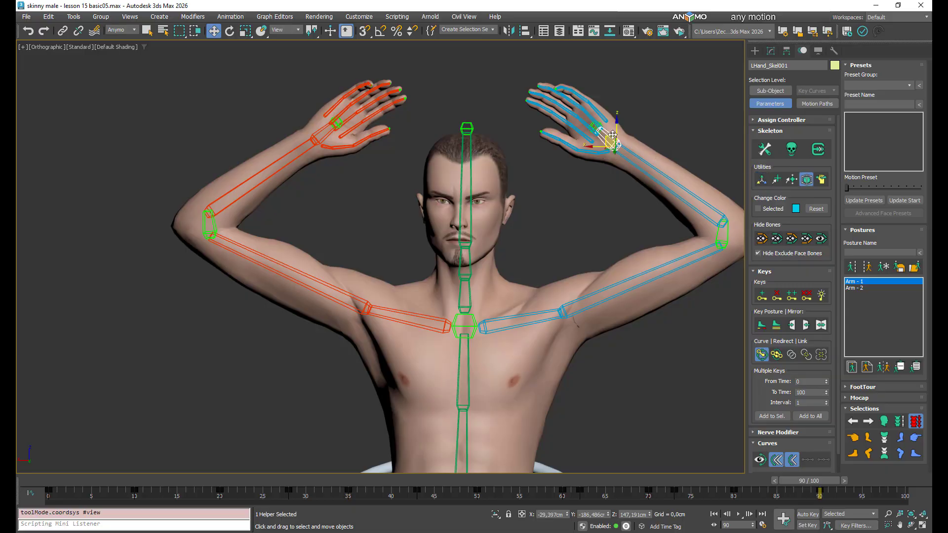
drag(613, 135, 527, 166)
alt+middle_drag(526, 166, 558, 182)
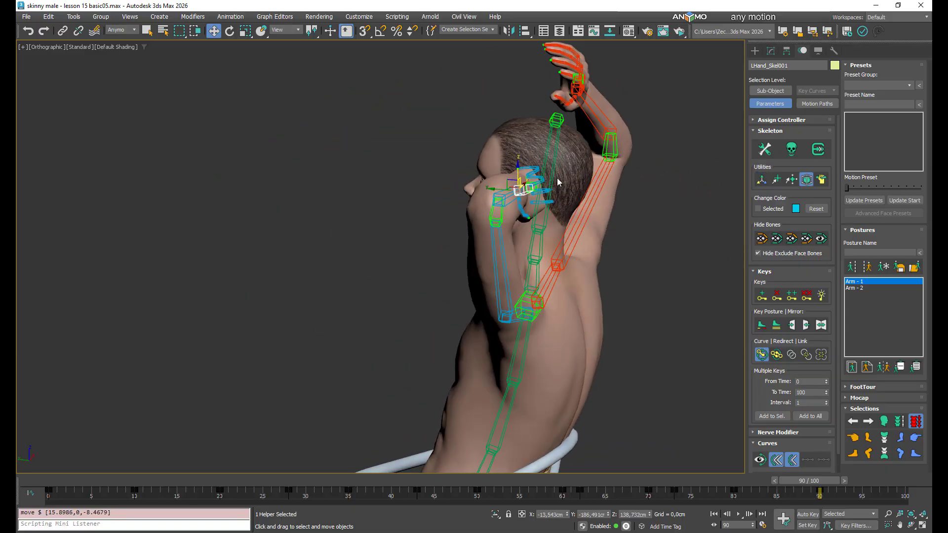
scroll(558, 182, up, 2)
drag(482, 193, 547, 199)
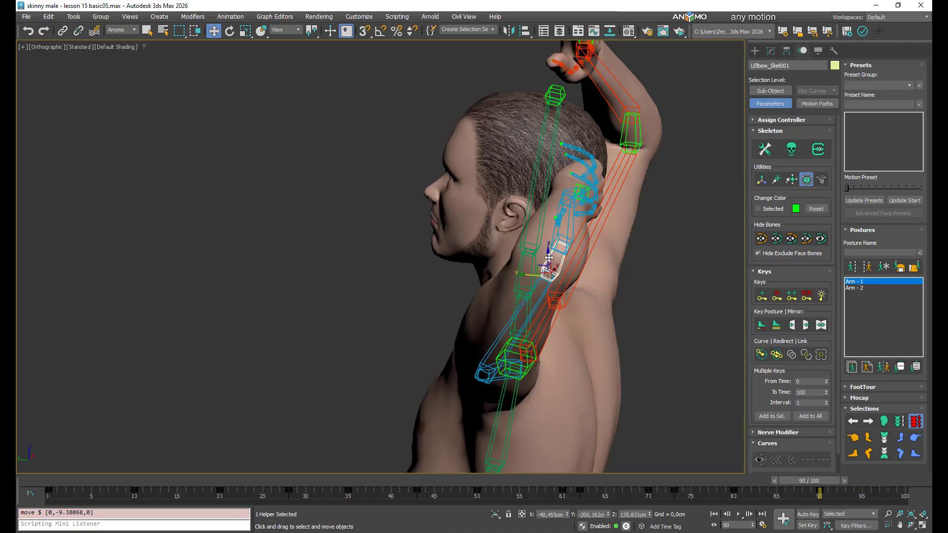
- Move the left elbow about 5.6 cm along Y and 1.8 cm along Z, and the upper arm's shoulder end about -1.2 cm along Y
drag(549, 258, 544, 251)
alt+middle_drag(543, 251, 455, 337)
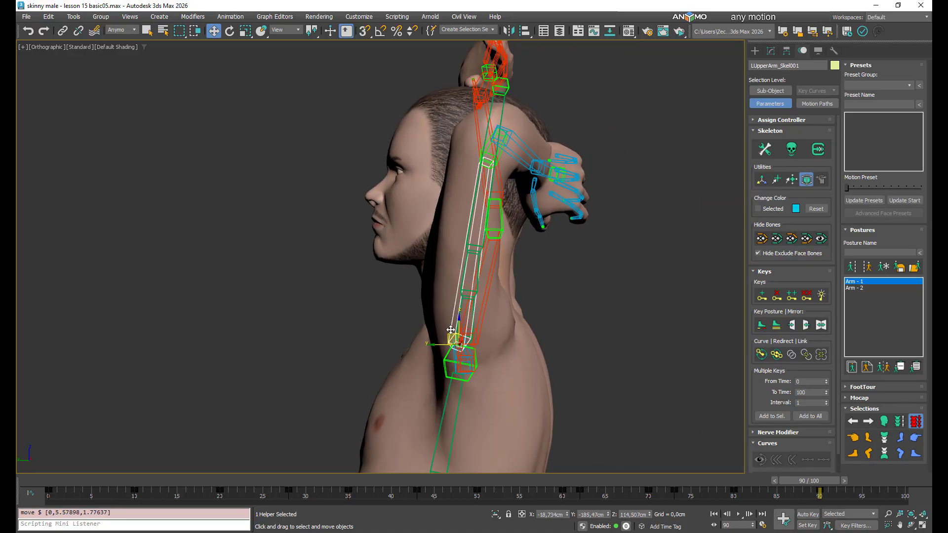
drag(451, 329, 551, 263)
alt+middle_drag(551, 264, 518, 225)
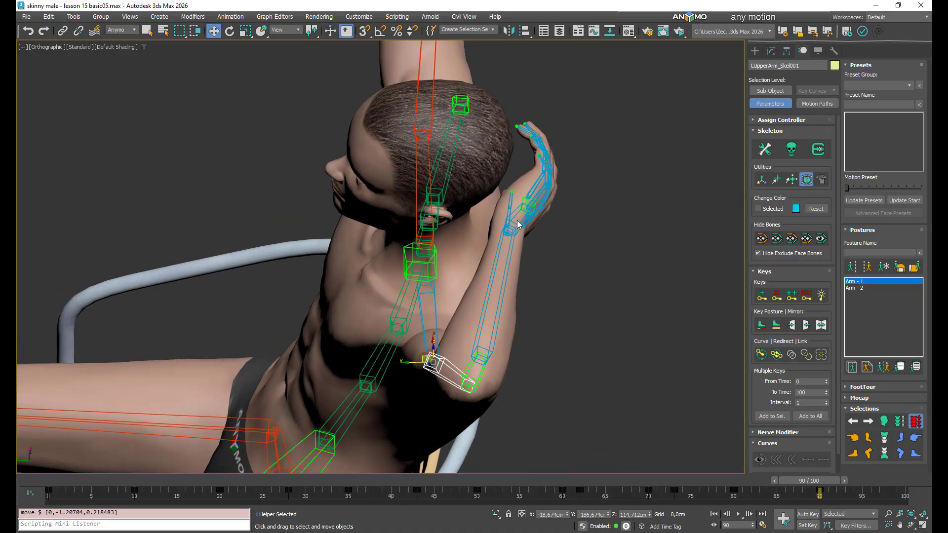
- Move the left hand closer to the head and rotate it so the palm cups the back of the skull
click(518, 222)
drag(501, 222, 480, 214)
alt+middle_drag(480, 215, 567, 206)
right_click(567, 207)
click(585, 223)
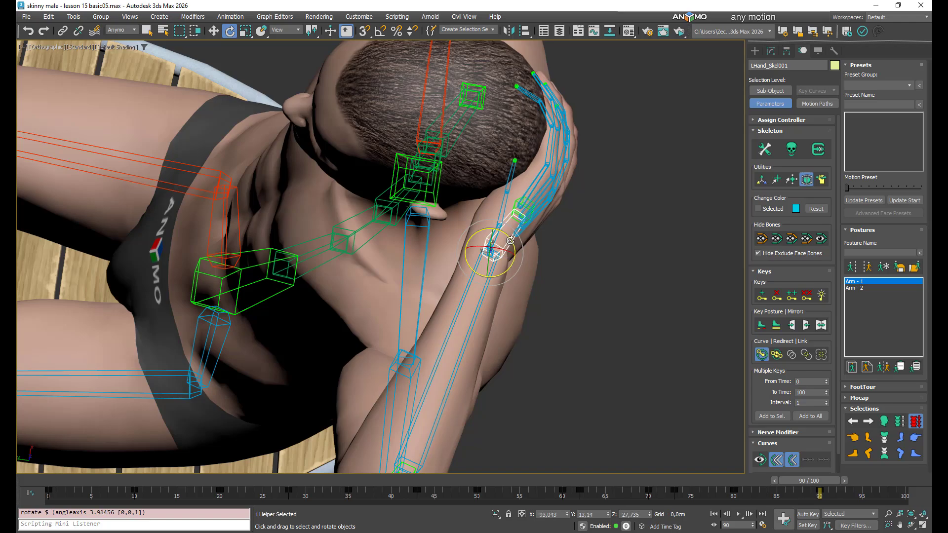
drag(500, 247, 559, 218)
- Shift the left hand about 1.3 cm along X to refine its contact behind the head
alt+middle_drag(559, 218, 611, 213)
key(w)
drag(527, 165, 520, 166)
scroll(564, 203, down, 2)
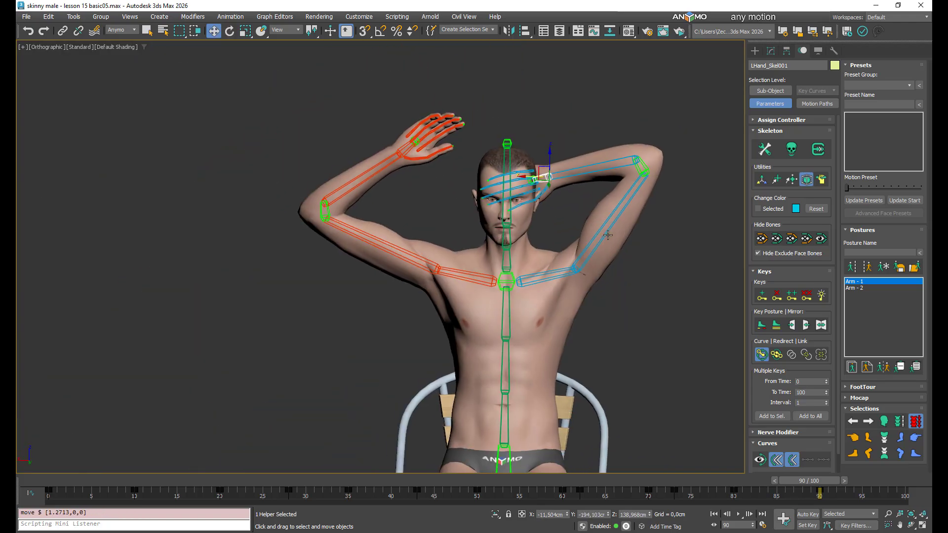
- Raise the shoulder end of the left upper arm about 1.9 cm along Z and 0.5 cm along X
scroll(564, 248, up, 2)
drag(570, 271, 577, 253)
key(ctrl+z)
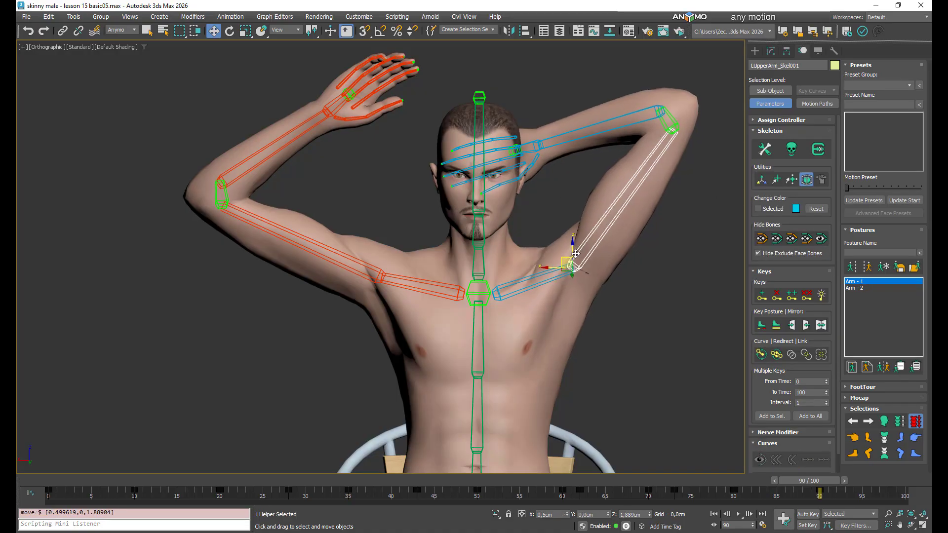
alt+middle_drag(577, 252, 665, 308)
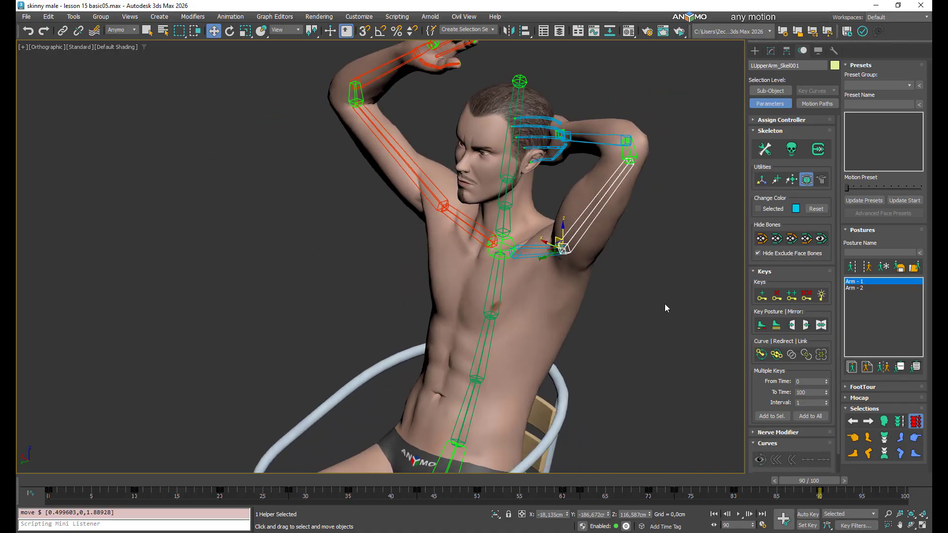
- Mirror the left hand-behind-head arm posture to the right arm at frame 90, and scrub back to frame 0
click(806, 326)
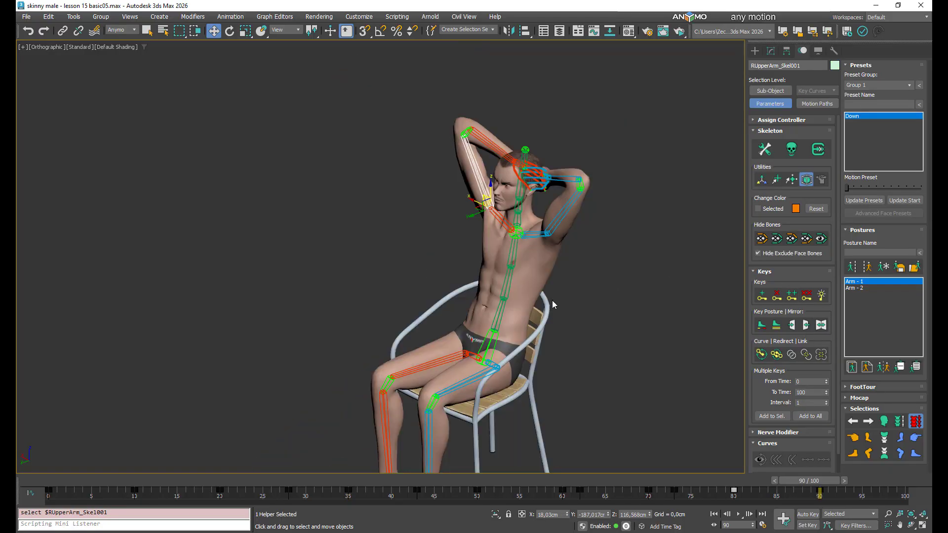
drag(910, 482, 59, 465)
alt+middle_drag(428, 316, 479, 335)
- Hide all helper objects, set the selection filter to All, and show the modifiers of the body mesh
click(817, 51)
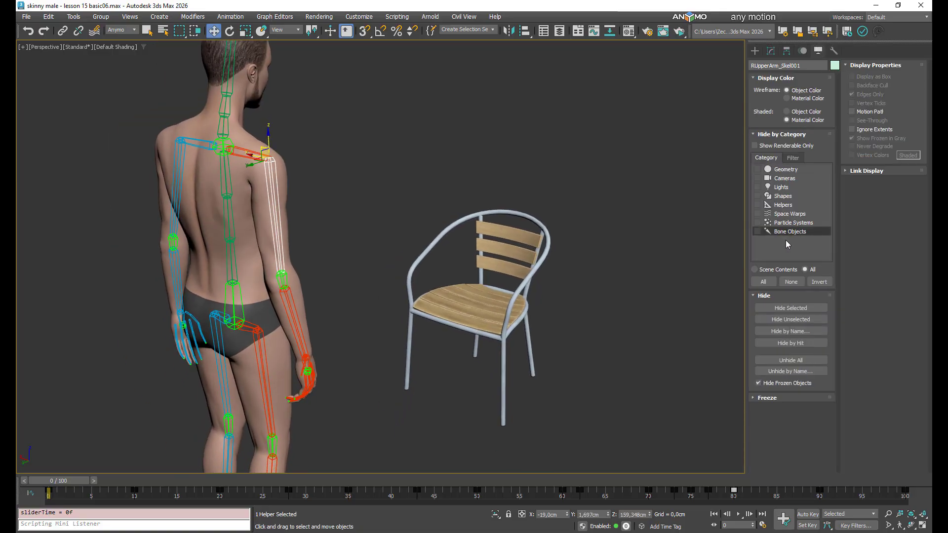
click(758, 205)
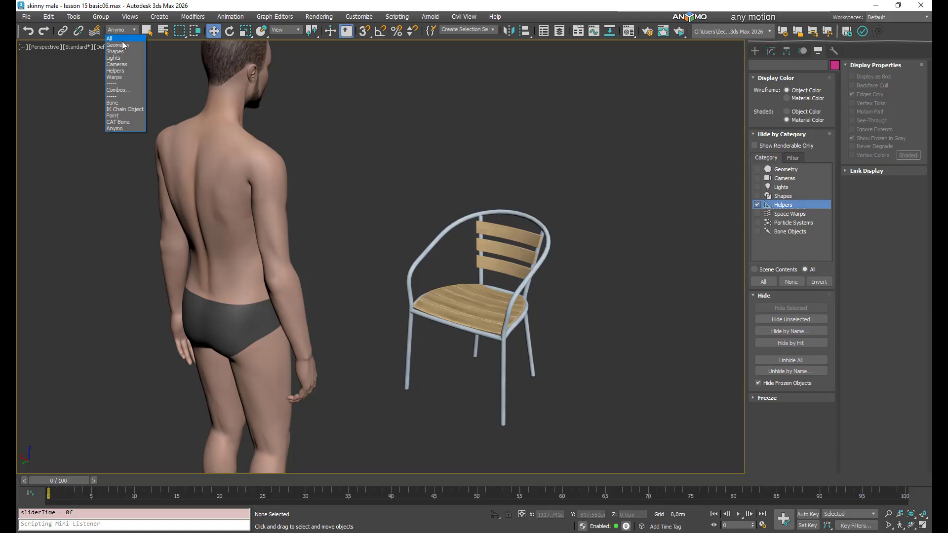
click(771, 51)
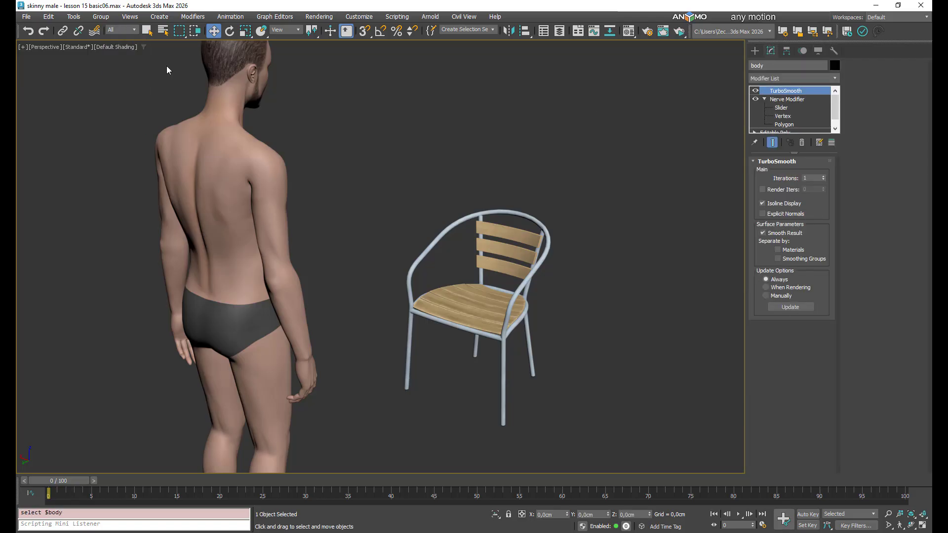
- Turn on shadows in the viewport and play the finished animation
click(84, 48)
mouse_move(107, 130)
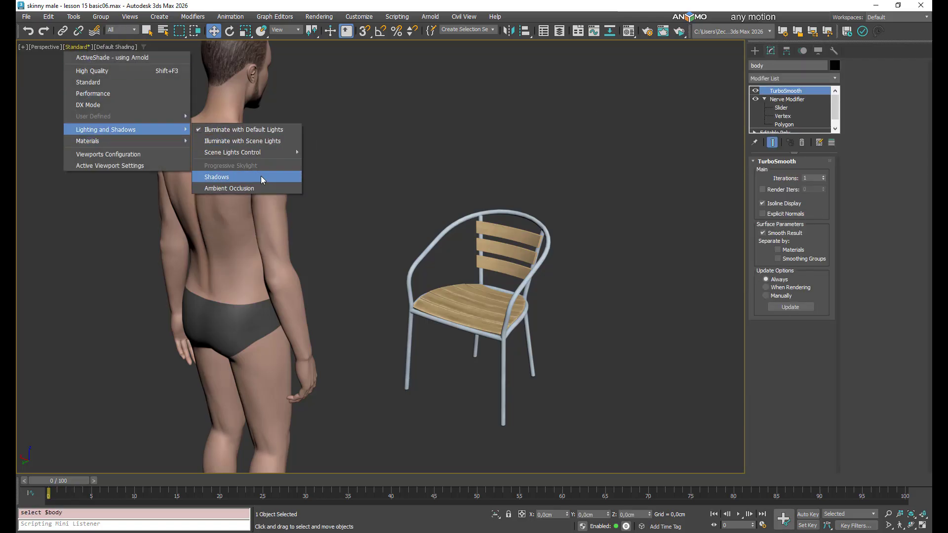
click(262, 178)
key(slash)
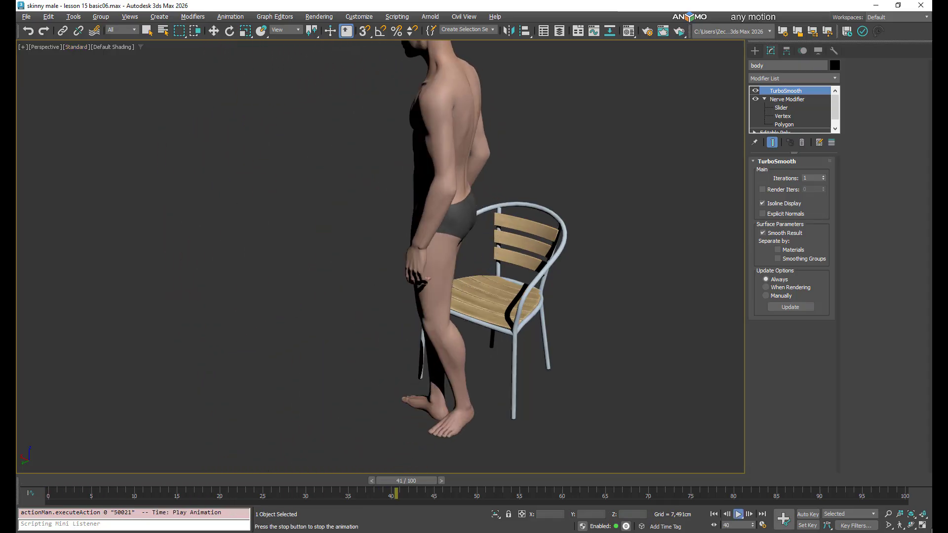